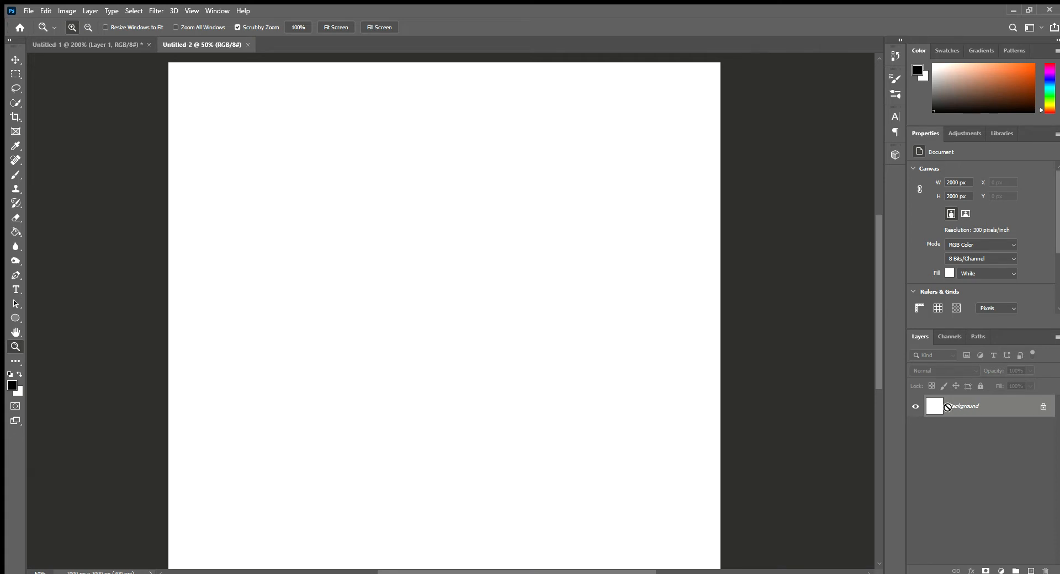
# Step: Add a new layer above the Background and turn on mandala paint symmetry with eight radiating guide lines for the Brush tool
pyautogui.doubleClick(948, 407)
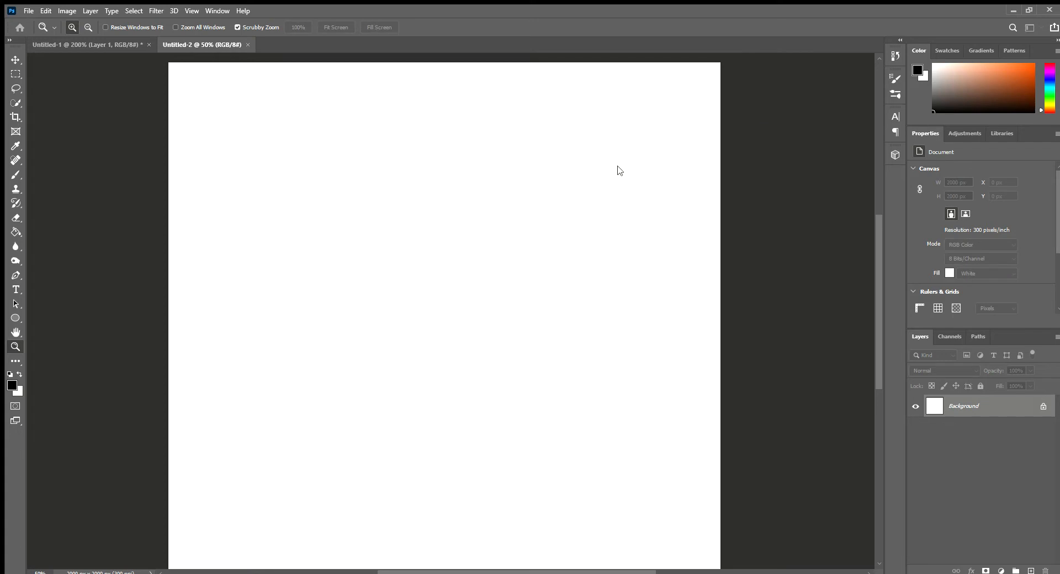
pyautogui.click(669, 154)
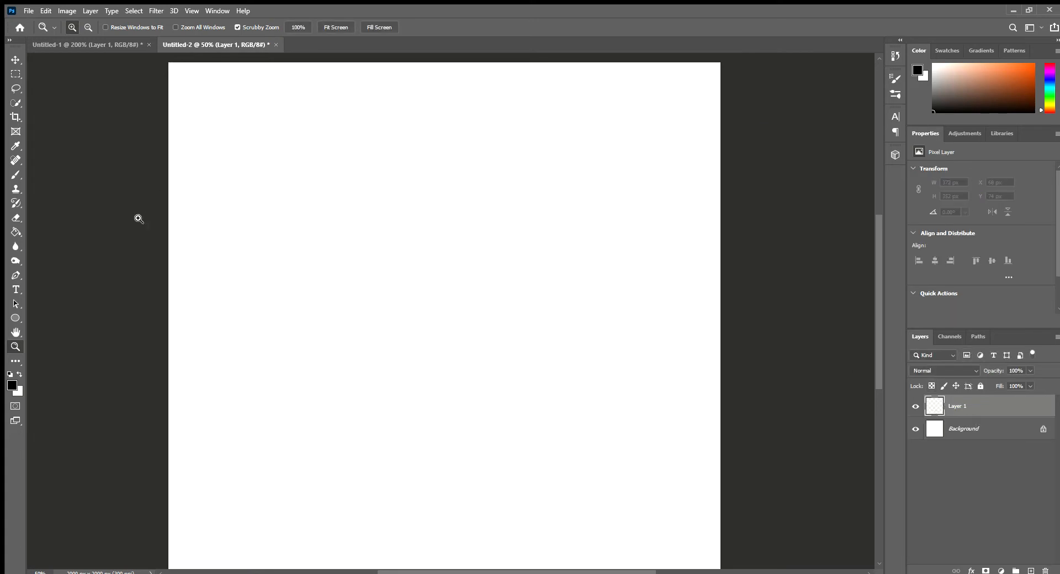
pyautogui.press('b')
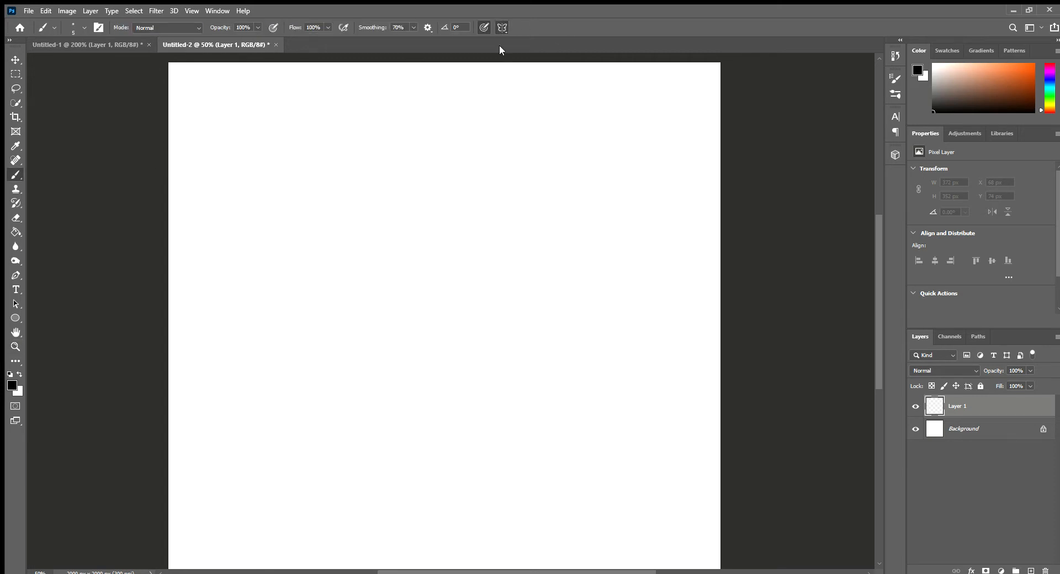
pyautogui.rightClick(521, 150)
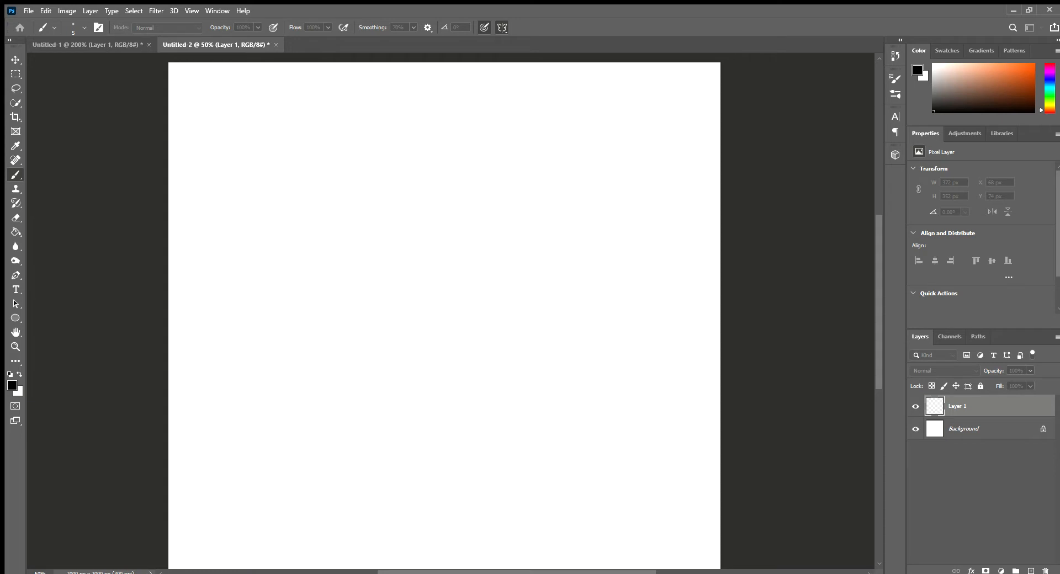
pyautogui.click(584, 188)
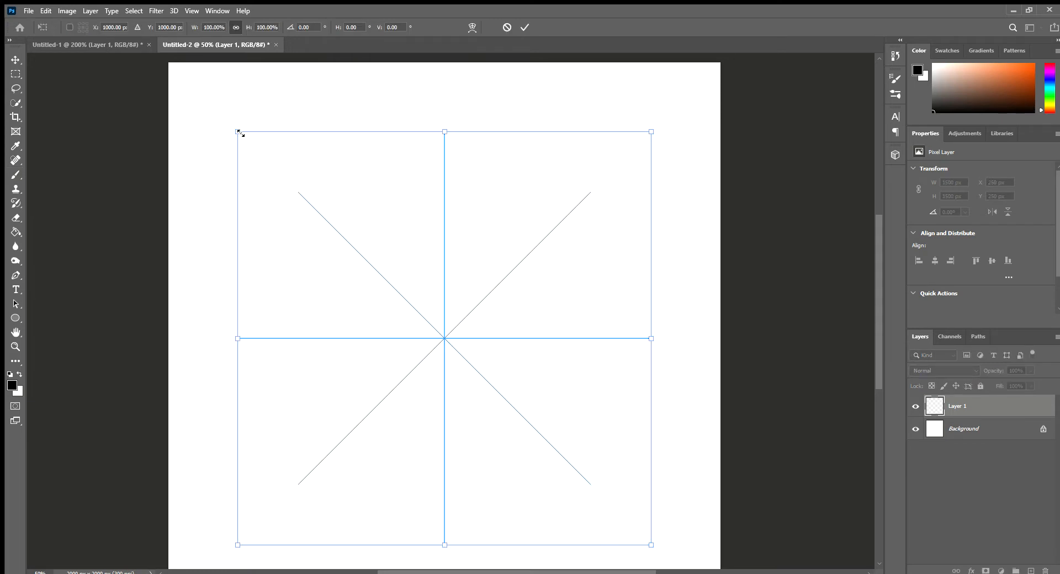
# Step: Scale the symmetry guide to fill the whole 2000 px square canvas, center it, and apply the transform
pyautogui.moveTo(240, 133); pyautogui.dragTo(162, 76)
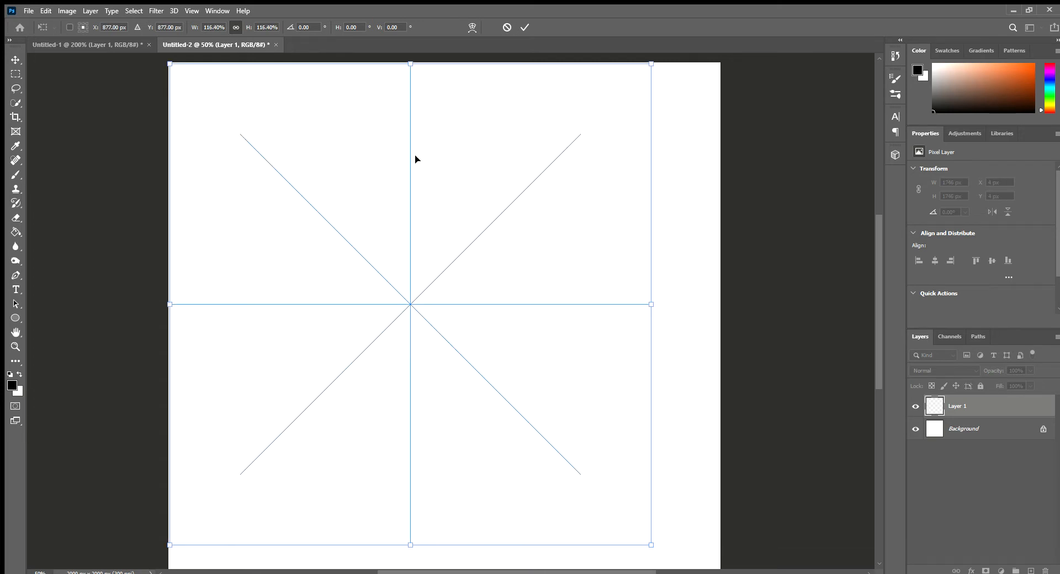
pyautogui.scroll(-2, 695, 362)
pyautogui.moveTo(649, 490); pyautogui.dragTo(719, 561)
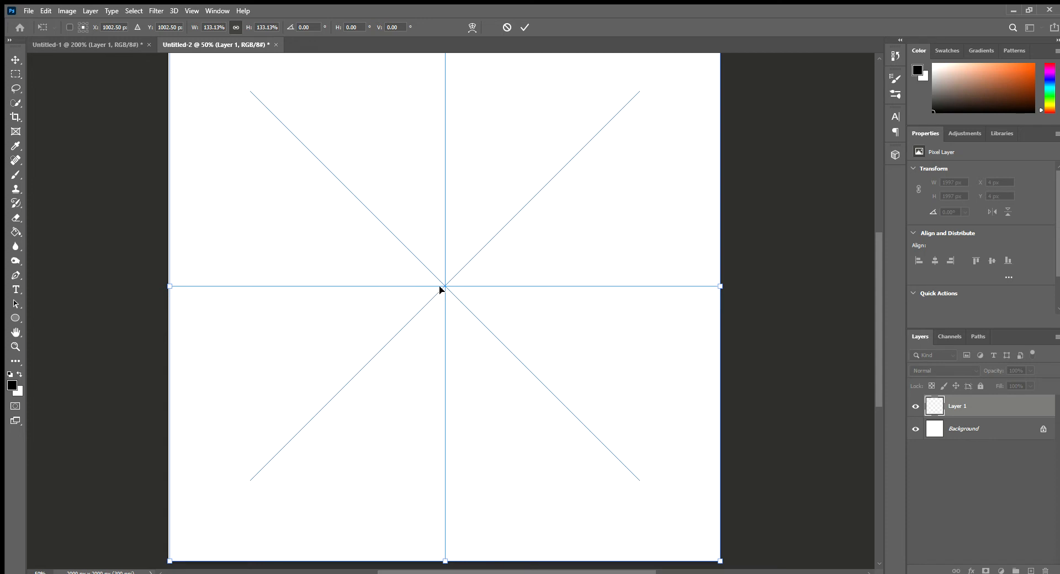
pyautogui.moveTo(442, 285); pyautogui.dragTo(443, 284)
pyautogui.scroll(2, 425, 372)
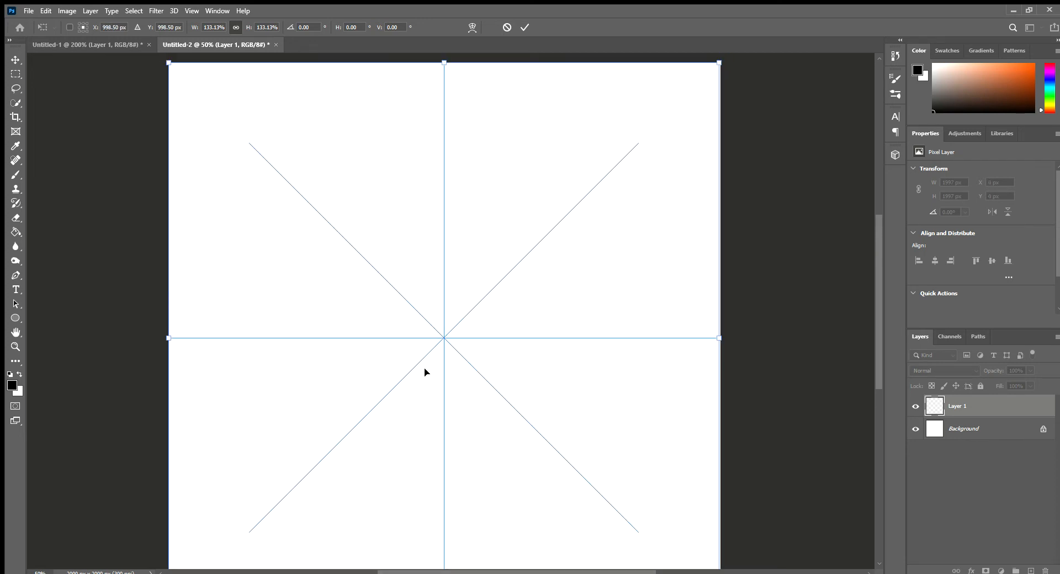
pyautogui.moveTo(718, 63); pyautogui.dragTo(721, 61)
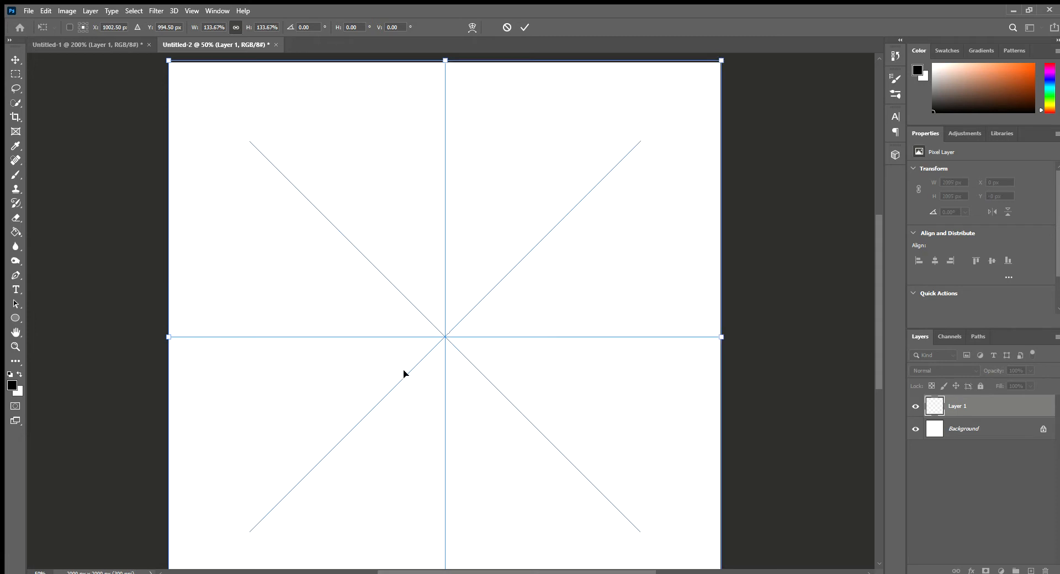
pyautogui.moveTo(442, 330); pyautogui.dragTo(443, 330)
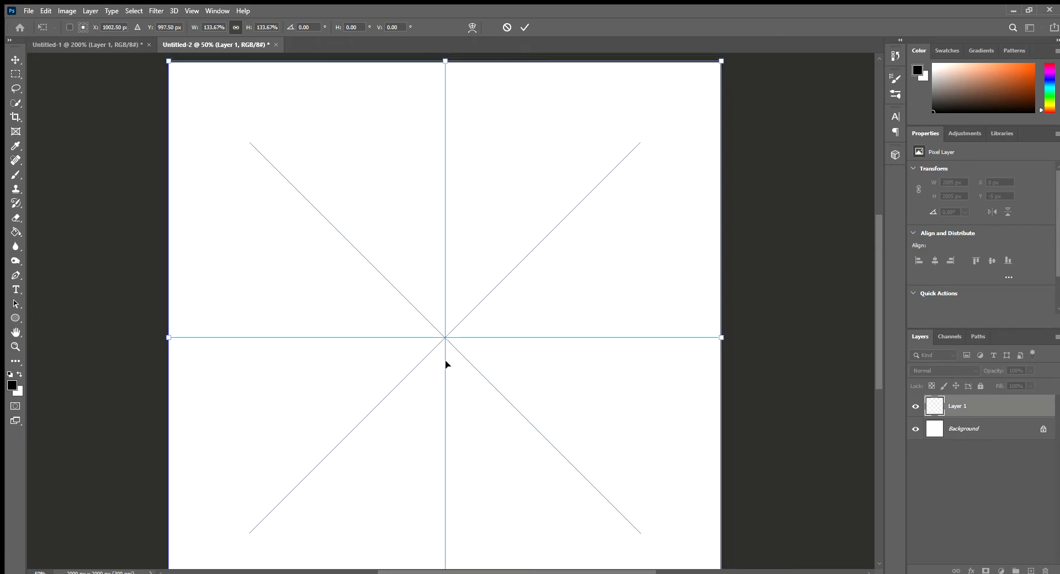
pyautogui.press('Return')
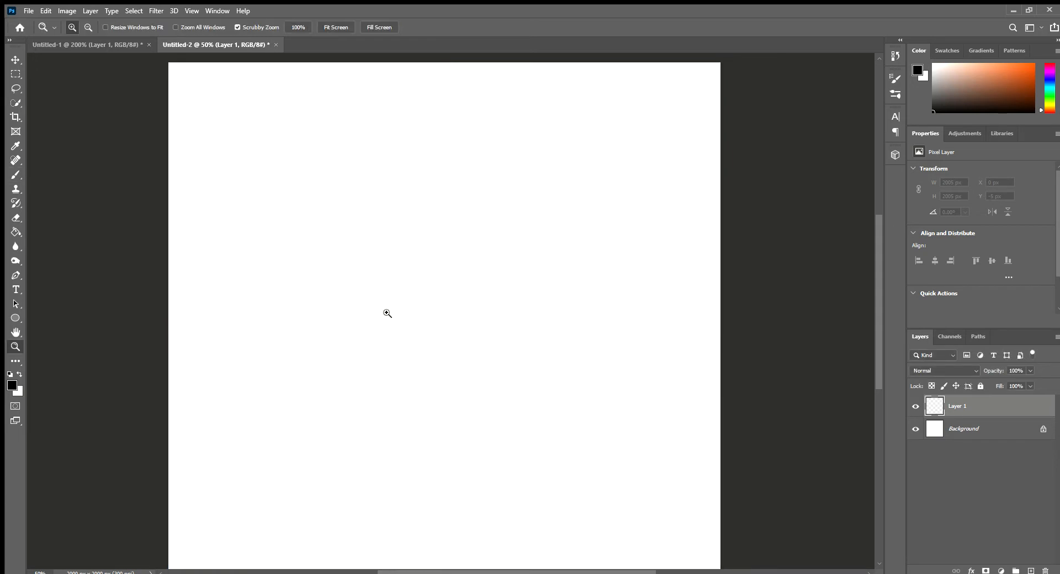
# Step: Paint a small eight-petal flower enclosed by a ring at the symmetry center with a 7 px brush
pyautogui.click(432, 314)
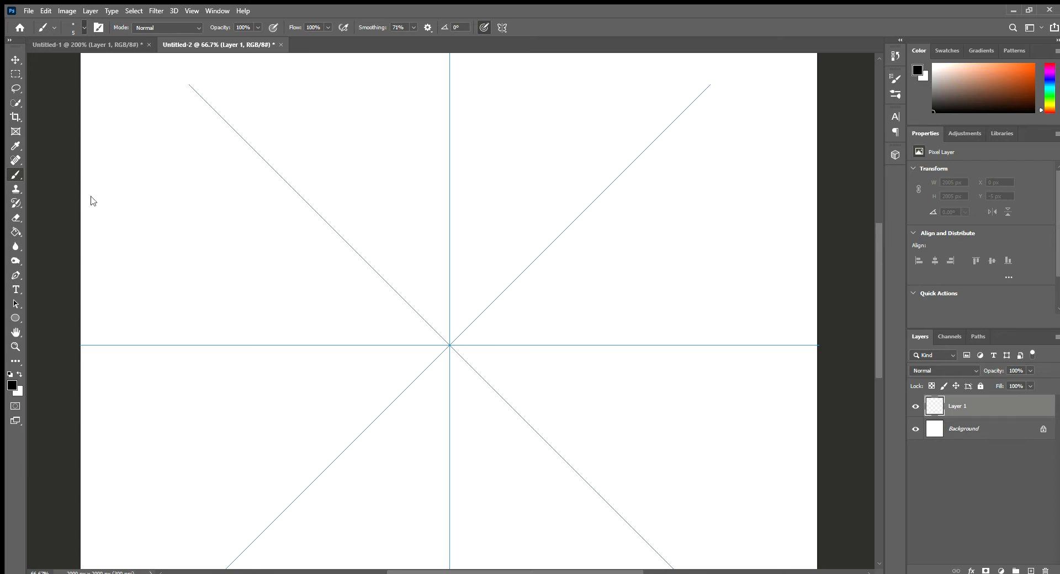
pyautogui.scroll(-1, 55, 94)
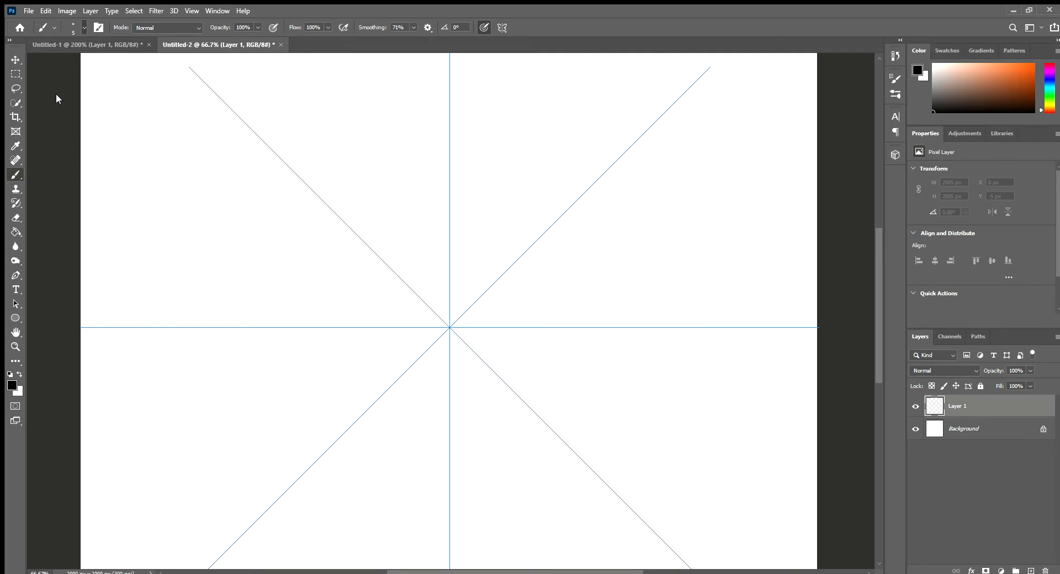
pyautogui.click(456, 320)
pyautogui.hotkey('ctrl', 'z')
pyautogui.click(454, 329)
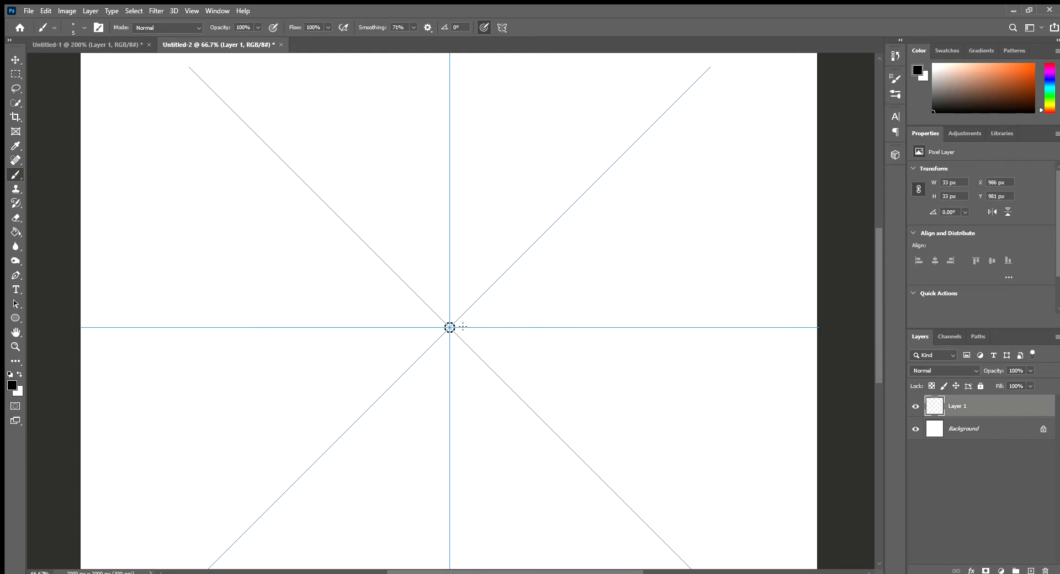
pyautogui.press('z')
pyautogui.click(458, 327)
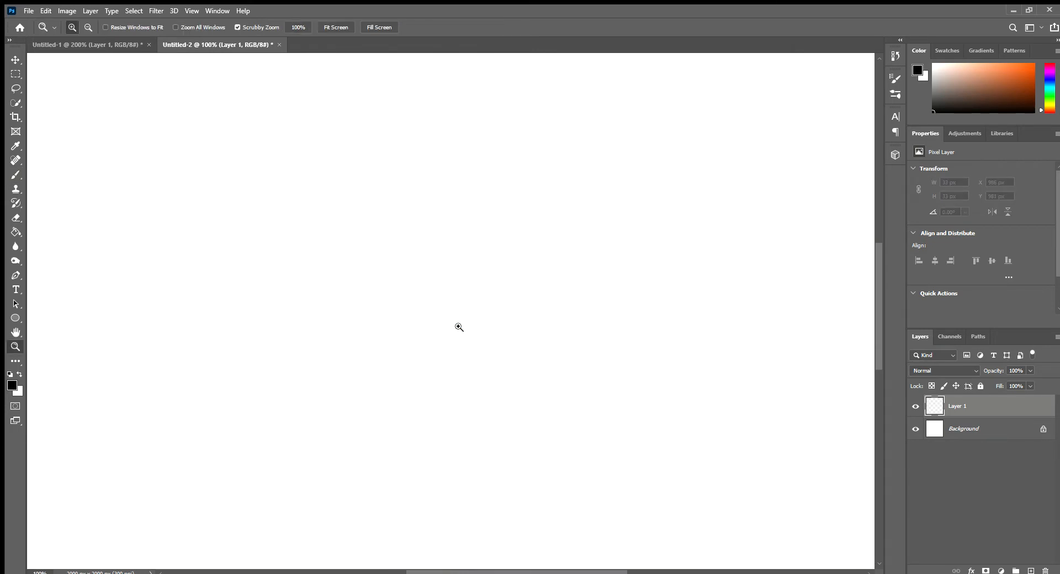
pyautogui.press('b')
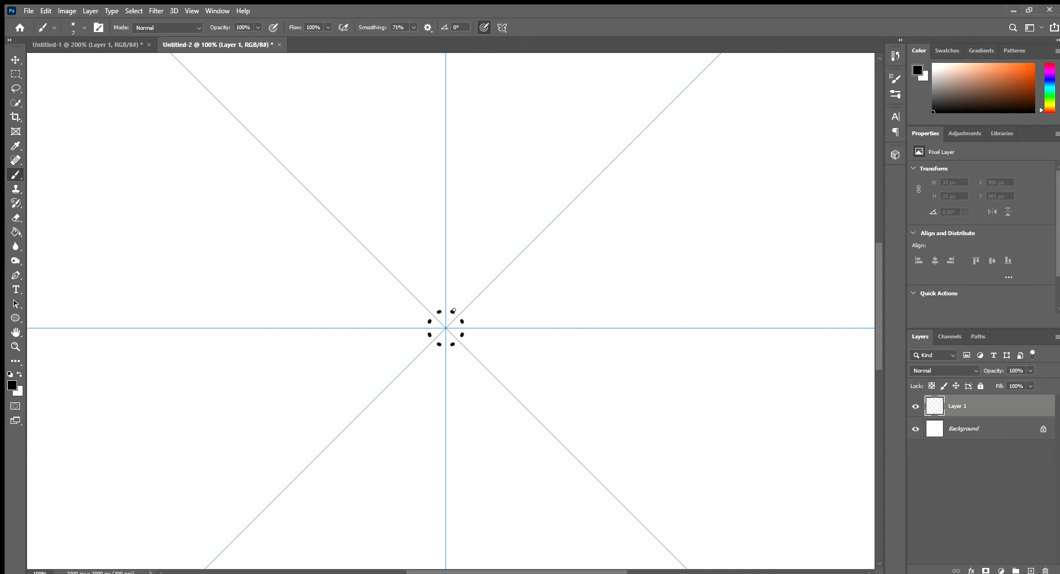
pyautogui.moveTo(458, 313)
pyautogui.mouseDown()
pyautogui.moveTo(464, 321)
pyautogui.moveTo(453, 322)
pyautogui.mouseUp()
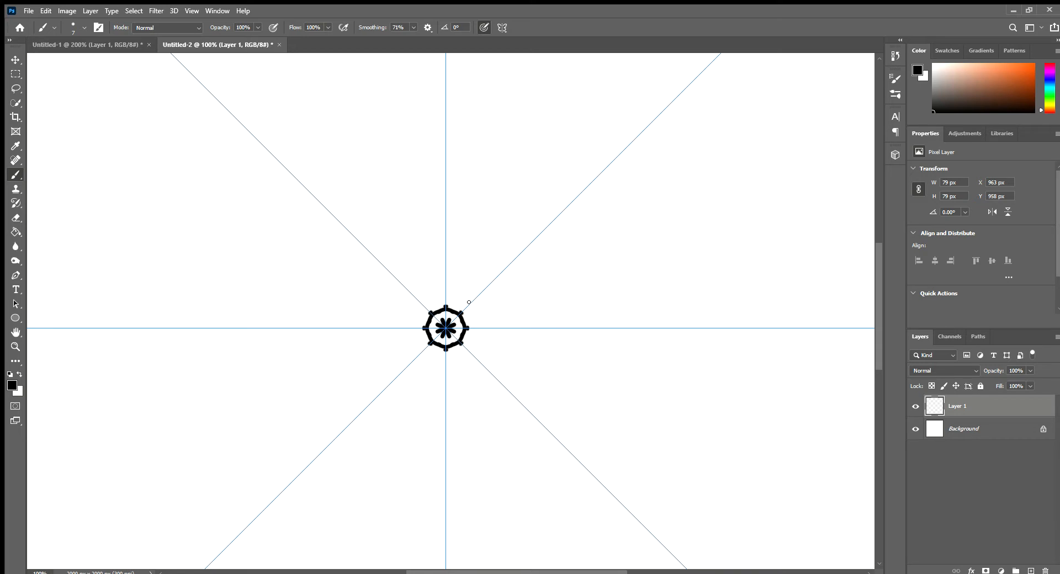
# Step: Paint eight pointed petals radiating outward from the central ring
pyautogui.moveTo(469, 302)
pyautogui.mouseDown()
pyautogui.moveTo(490, 291)
pyautogui.moveTo(526, 298)
pyautogui.mouseUp()
pyautogui.hotkey('ctrl', 'z')
pyautogui.moveTo(462, 308); pyautogui.dragTo(511, 309)
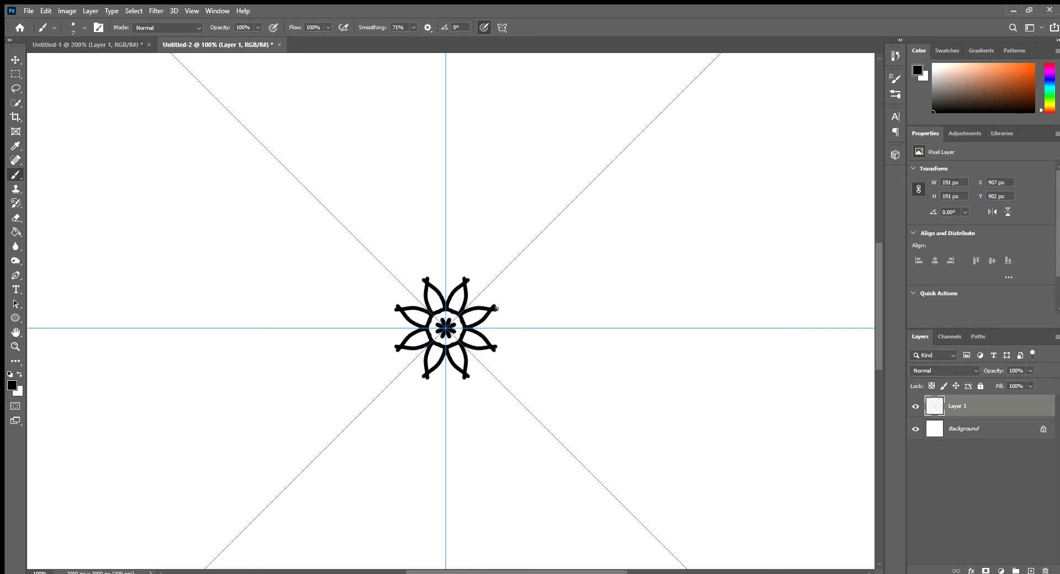
# Step: Erase the overshooting stroke ends at the tips of the eight petals with a 12 px eraser
pyautogui.press('e')
pyautogui.scroll(3, 495, 309)
pyautogui.click(498, 312)
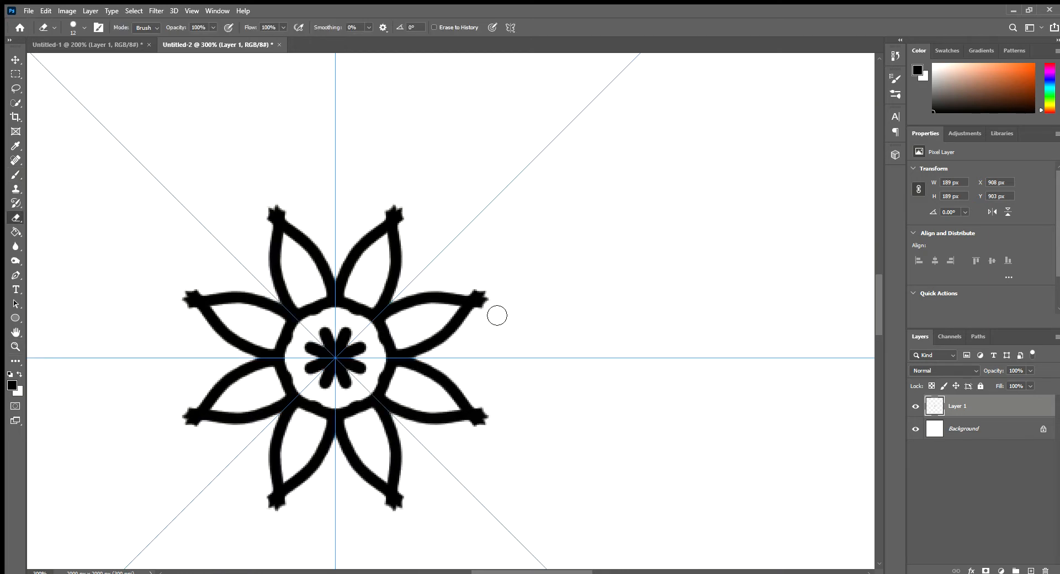
pyautogui.moveTo(496, 316); pyautogui.dragTo(494, 315)
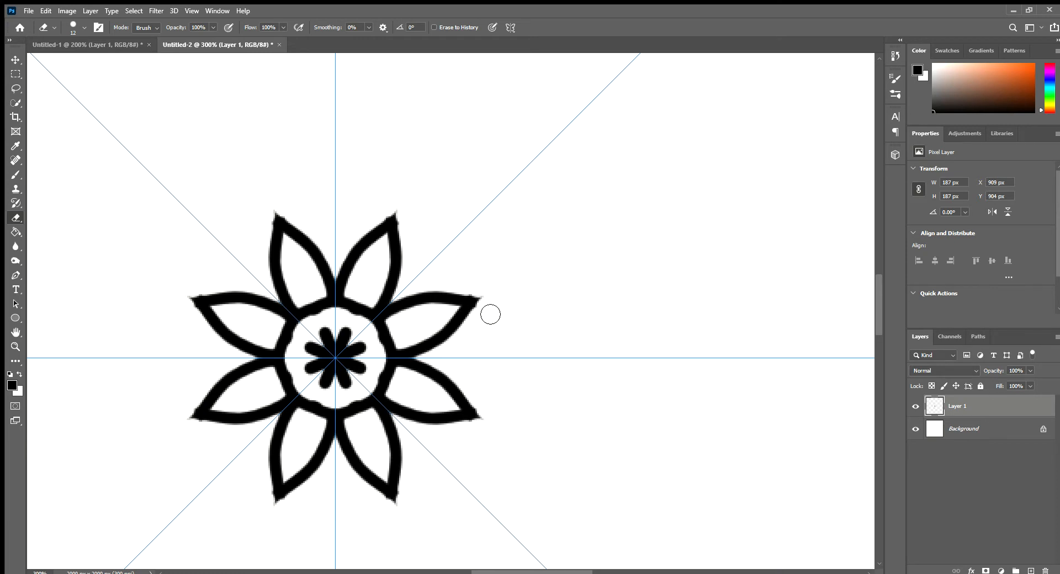
# Step: Paint a thick stem with a forked end inside each of the eight petals
pyautogui.press('z')
pyautogui.moveTo(449, 329); pyautogui.dragTo(435, 330)
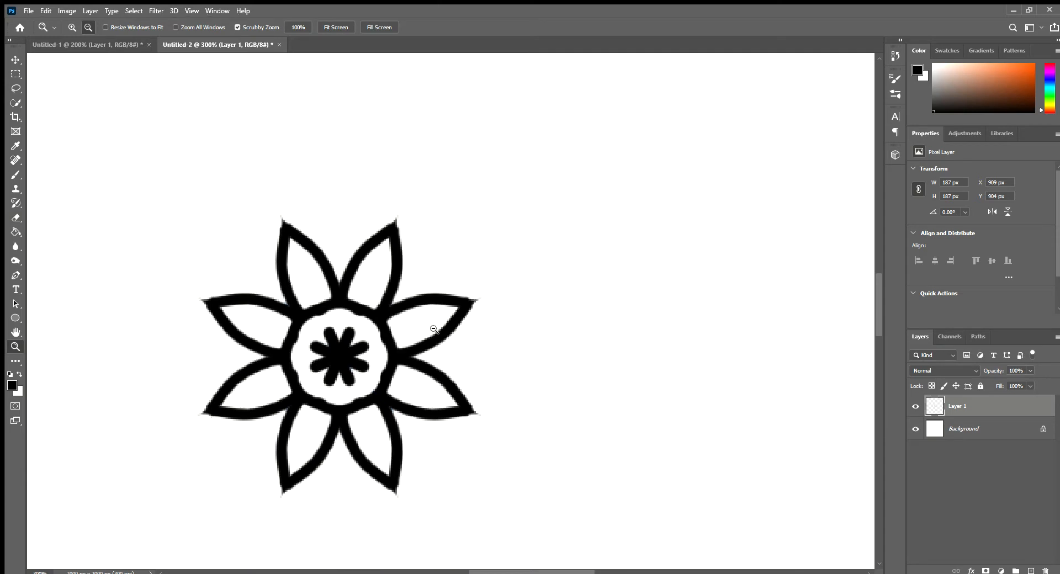
pyautogui.keyDown('alt'); pyautogui.click(434, 330); pyautogui.keyUp('alt')
pyautogui.click(413, 331)
pyautogui.press('b')
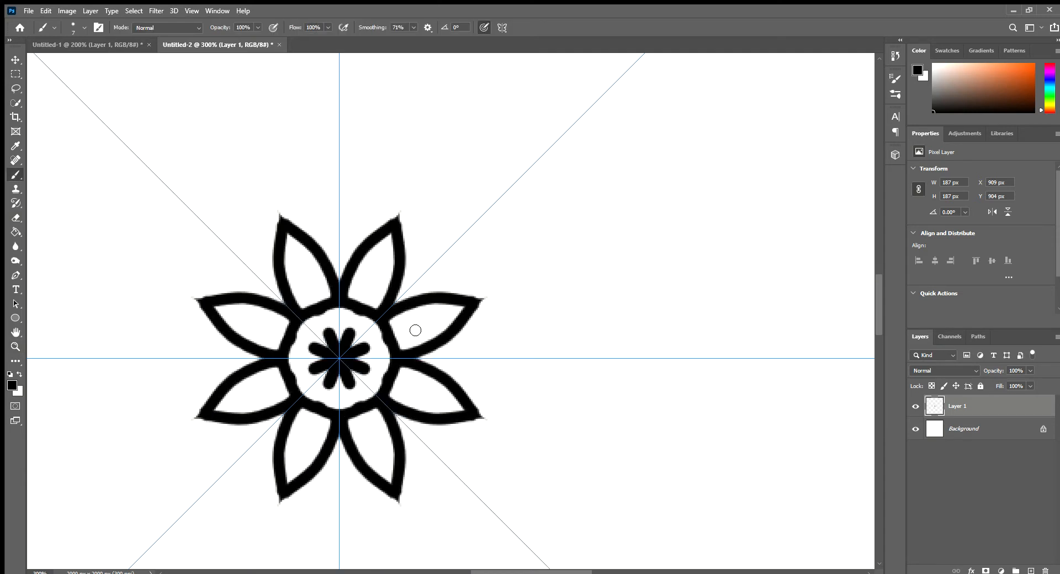
pyautogui.moveTo(398, 339)
pyautogui.mouseDown()
pyautogui.moveTo(442, 330)
pyautogui.moveTo(435, 324)
pyautogui.moveTo(449, 337)
pyautogui.mouseUp()
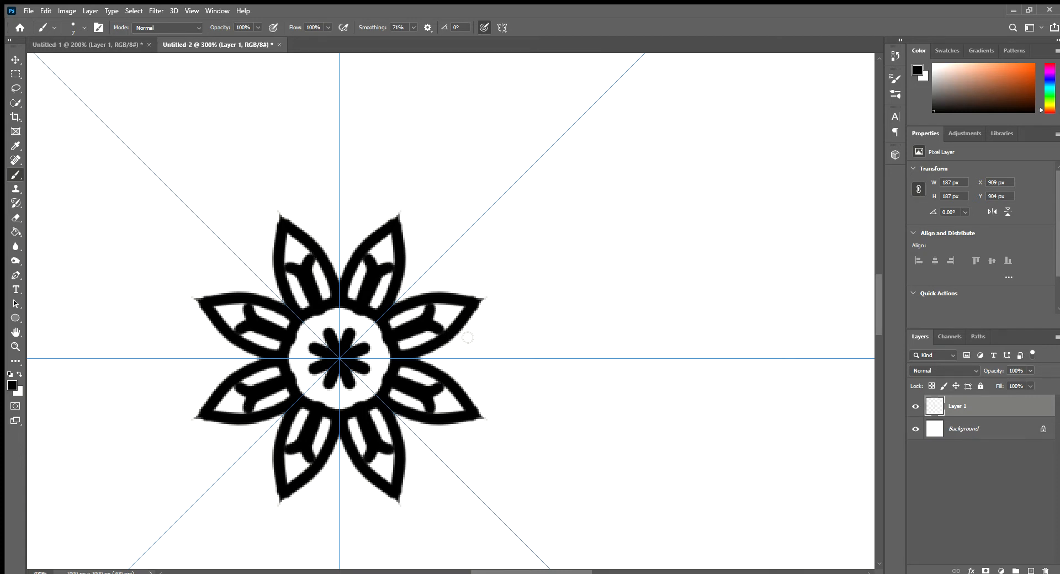
# Step: Set the brush smoothing to 50% and try painting narrow wavy petals between the existing ones
pyautogui.click(406, 27)
pyautogui.click(430, 290)
pyautogui.moveTo(445, 292)
pyautogui.mouseDown()
pyautogui.moveTo(452, 246)
pyautogui.moveTo(471, 233)
pyautogui.mouseUp()
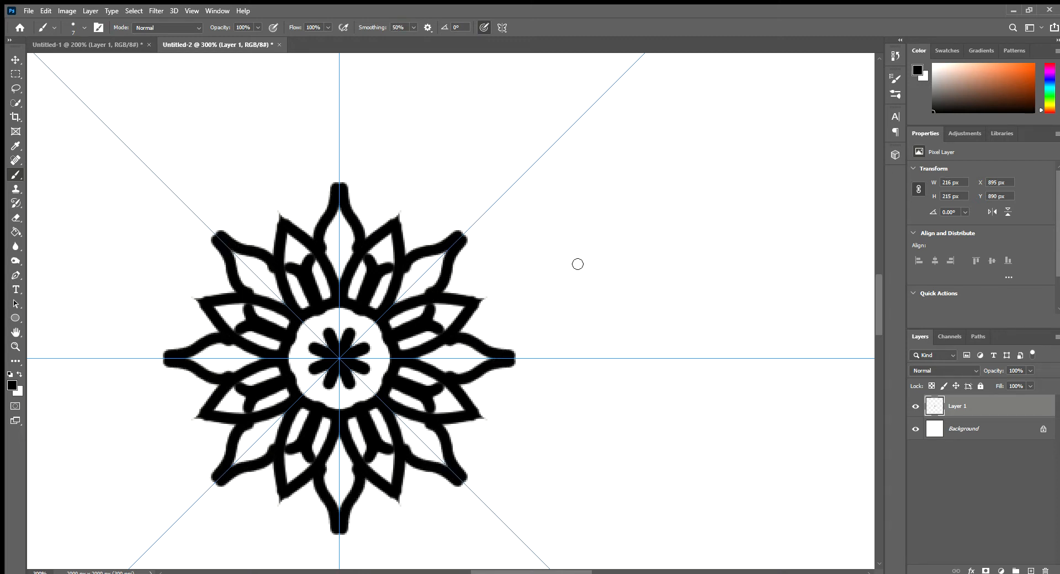
pyautogui.hotkey('ctrl', 'z')
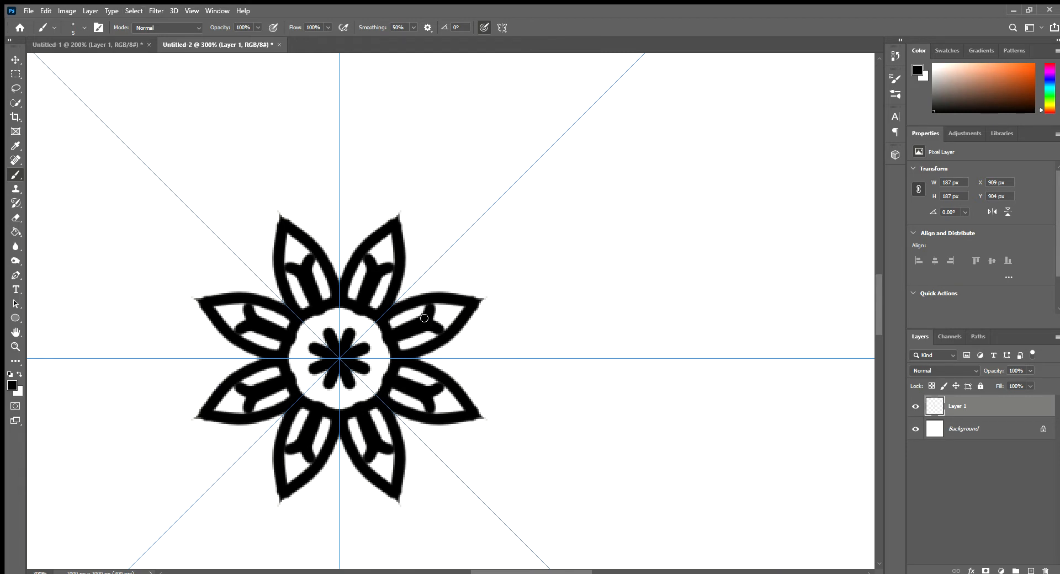
# Step: Paint a dot near the tip of each inner petal and add eight larger pointed petals in the gaps between them
pyautogui.click(445, 315)
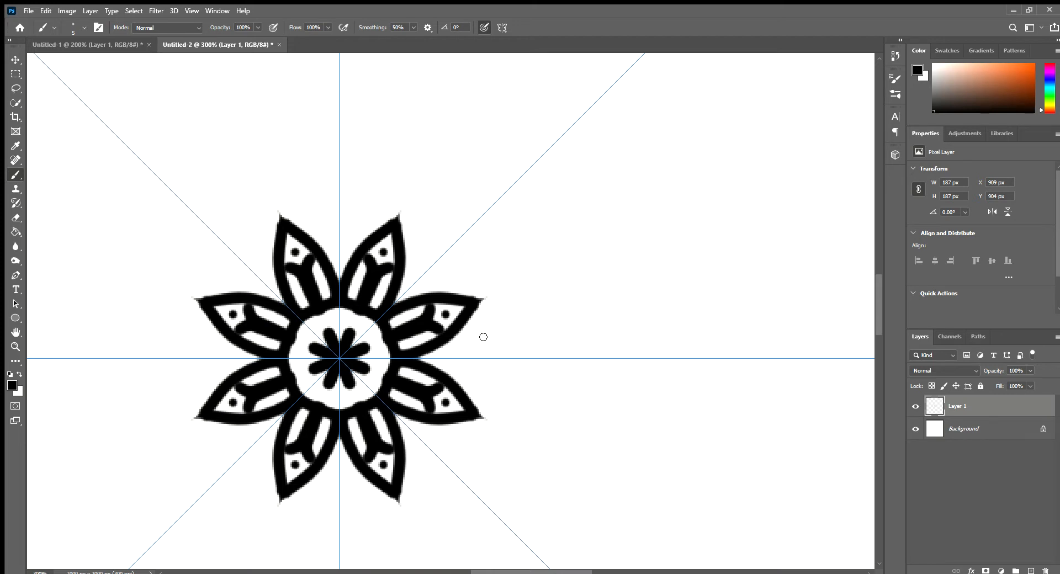
pyautogui.moveTo(463, 333)
pyautogui.mouseDown()
pyautogui.moveTo(510, 333)
pyautogui.moveTo(556, 358)
pyautogui.mouseUp()
pyautogui.scroll(-2, 455, 379)
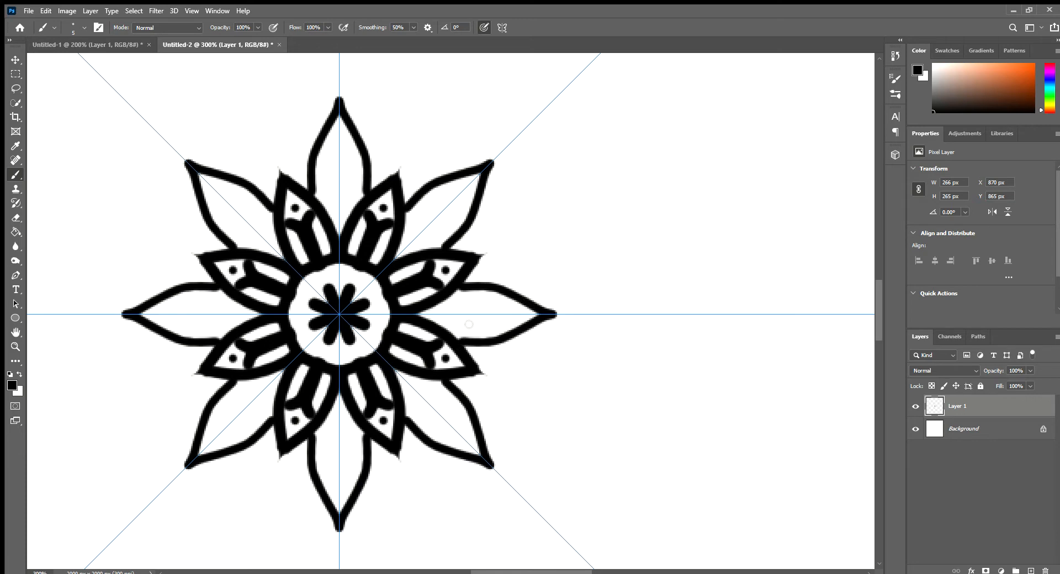
# Step: Paint a small scallop on both sides of each large outer petal, where it meets the inner petals
pyautogui.hotkey('ctrl', 'space')
pyautogui.keyDown('ctrl'); pyautogui.click(476, 283); pyautogui.keyUp('ctrl')
pyautogui.keyDown('ctrl'); pyautogui.click(476, 283); pyautogui.keyUp('ctrl')
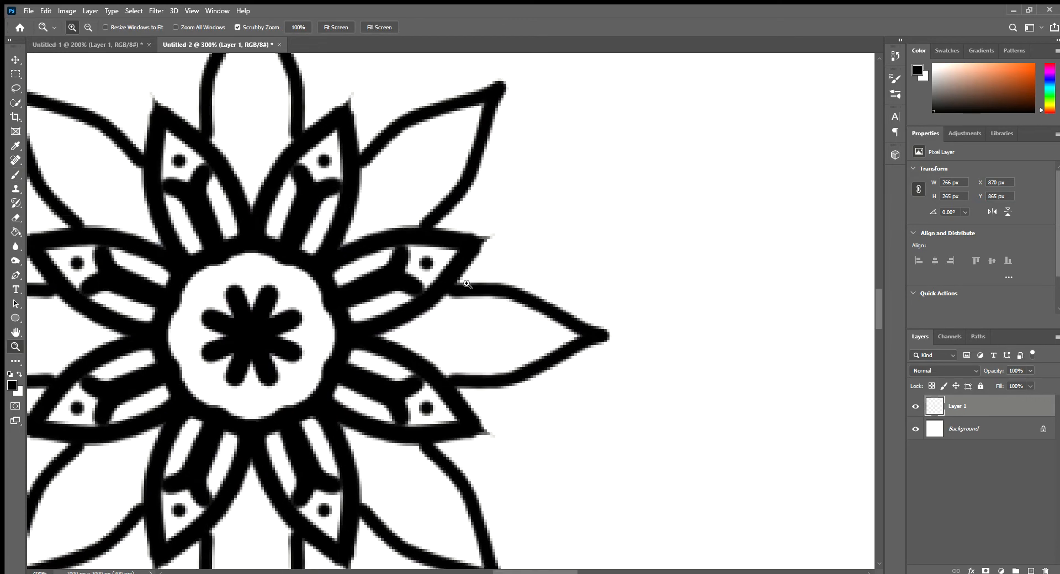
pyautogui.moveTo(470, 267)
pyautogui.mouseDown()
pyautogui.moveTo(487, 301)
pyautogui.moveTo(488, 281)
pyautogui.moveTo(511, 274)
pyautogui.moveTo(537, 300)
pyautogui.moveTo(482, 281)
pyautogui.moveTo(533, 275)
pyautogui.moveTo(525, 303)
pyautogui.moveTo(486, 287)
pyautogui.moveTo(512, 269)
pyautogui.moveTo(535, 271)
pyautogui.moveTo(542, 285)
pyautogui.moveTo(531, 309)
pyautogui.moveTo(484, 285)
pyautogui.moveTo(523, 267)
pyautogui.moveTo(538, 280)
pyautogui.moveTo(528, 313)
pyautogui.mouseUp()
pyautogui.hotkey('ctrl', 'z')
pyautogui.hotkey('ctrl', 'z')
pyautogui.hotkey('ctrl', 'z')
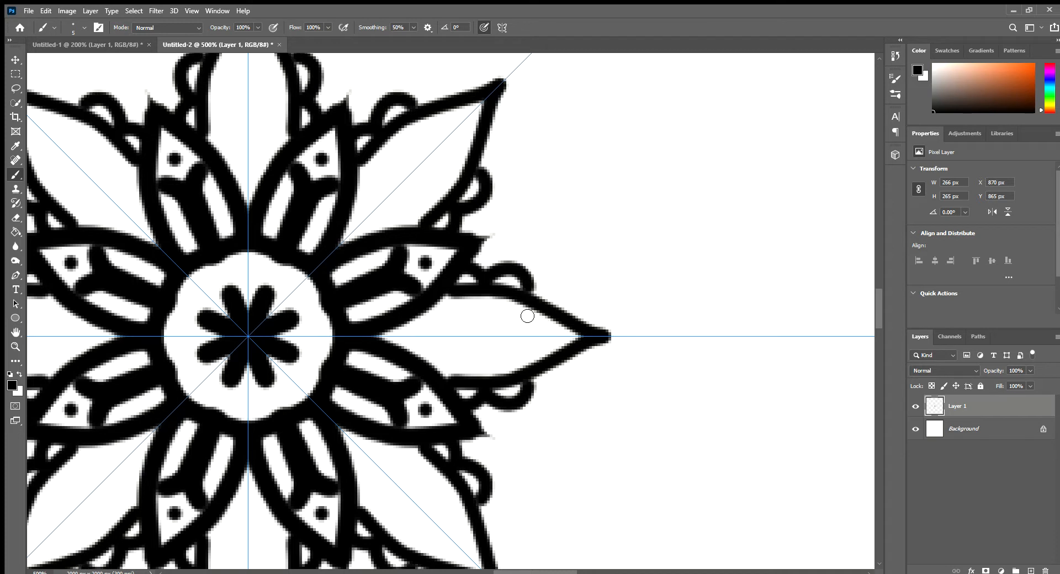
pyautogui.hotkey('ctrl', 'z')
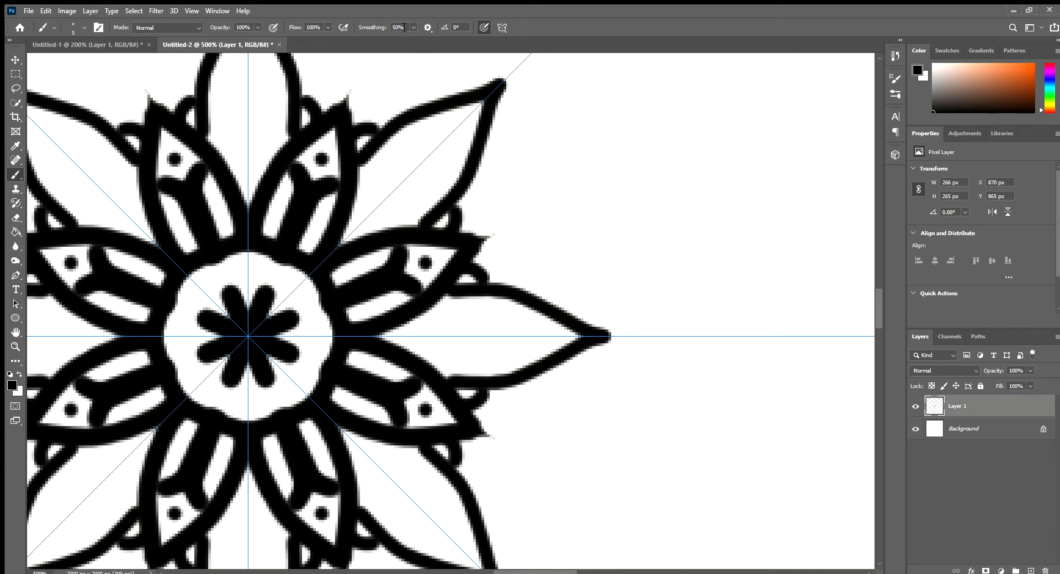
# Step: Set the brush smoothing to 70% and paint a second scallop along both sides of each outer petal
pyautogui.click(384, 29)
pyautogui.moveTo(479, 280); pyautogui.dragTo(515, 270)
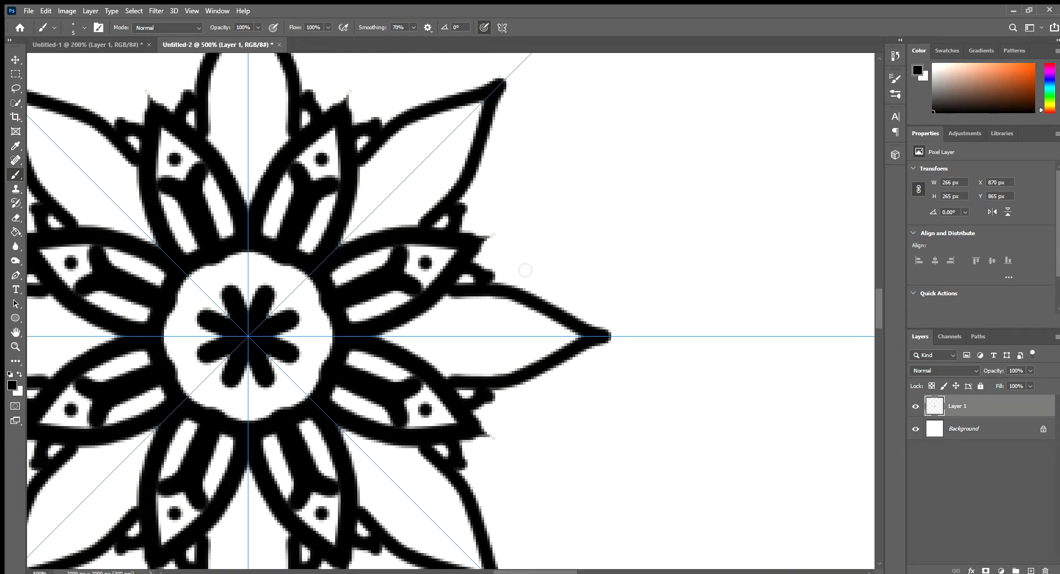
pyautogui.hotkey('ctrl', 'z')
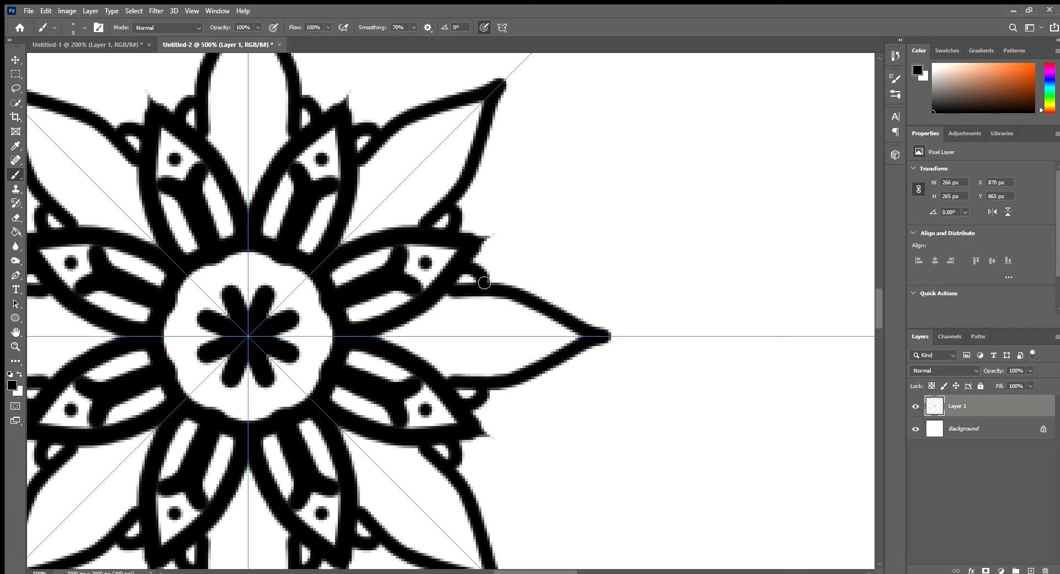
pyautogui.moveTo(489, 279)
pyautogui.mouseDown()
pyautogui.moveTo(541, 270)
pyautogui.moveTo(528, 296)
pyautogui.moveTo(571, 276)
pyautogui.moveTo(588, 299)
pyautogui.moveTo(581, 343)
pyautogui.moveTo(581, 318)
pyautogui.moveTo(535, 294)
pyautogui.moveTo(563, 281)
pyautogui.moveTo(578, 311)
pyautogui.moveTo(565, 328)
pyautogui.mouseUp()
pyautogui.hotkey('ctrl', 'z')
pyautogui.hotkey('ctrl', 'z')
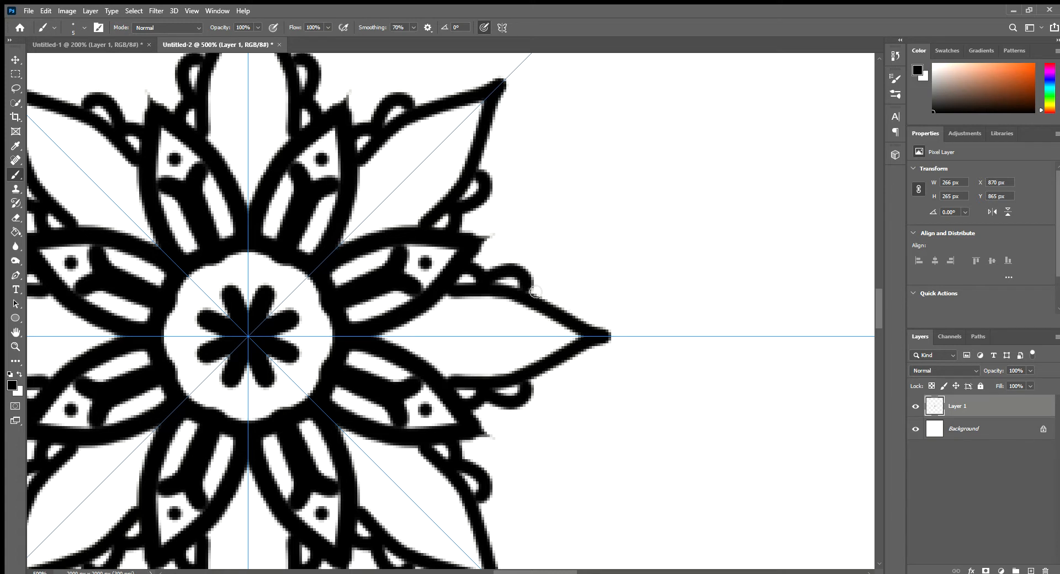
# Step: Continue the scalloped edging along the outer petals until it wraps around their tips
pyautogui.moveTo(535, 293)
pyautogui.mouseDown()
pyautogui.moveTo(543, 281)
pyautogui.moveTo(582, 272)
pyautogui.moveTo(595, 313)
pyautogui.moveTo(558, 338)
pyautogui.mouseUp()
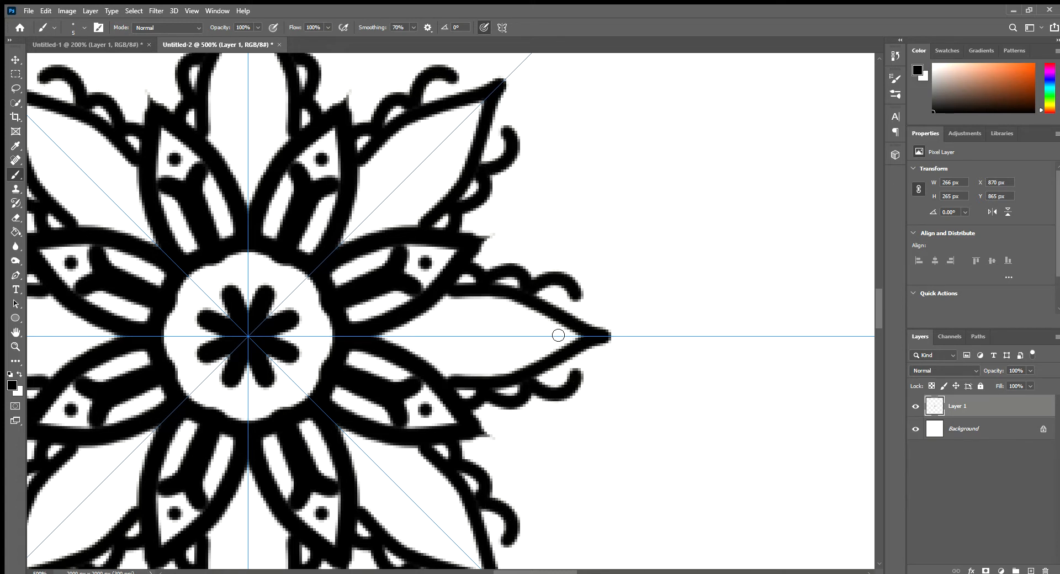
pyautogui.hotkey('ctrl', 'z')
pyautogui.moveTo(525, 288)
pyautogui.mouseDown()
pyautogui.moveTo(573, 288)
pyautogui.moveTo(581, 304)
pyautogui.moveTo(555, 329)
pyautogui.moveTo(576, 295)
pyautogui.moveTo(606, 295)
pyautogui.moveTo(620, 318)
pyautogui.moveTo(605, 347)
pyautogui.moveTo(610, 320)
pyautogui.moveTo(643, 320)
pyautogui.moveTo(636, 350)
pyautogui.moveTo(605, 339)
pyautogui.mouseUp()
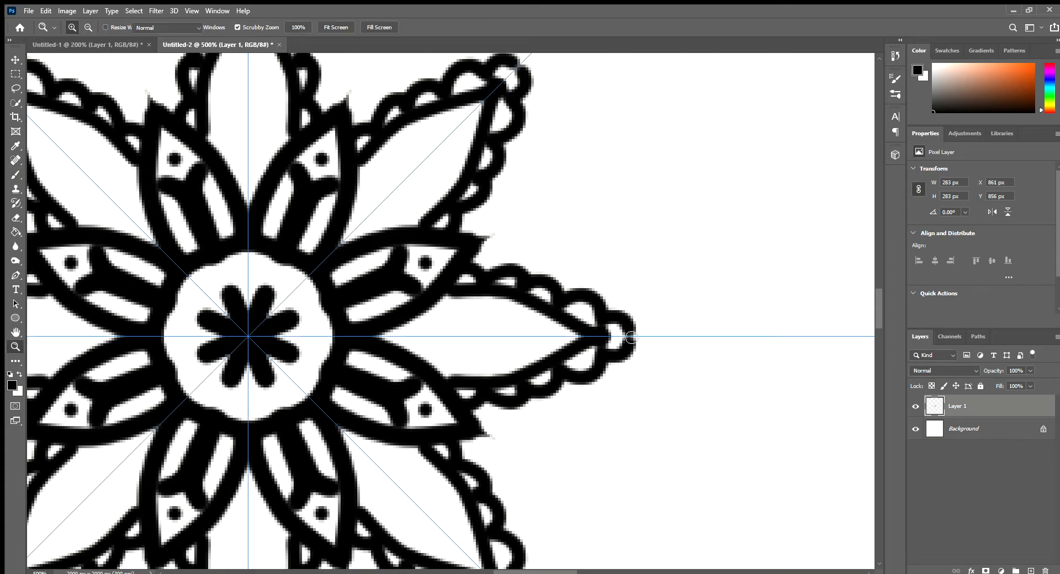
# Step: Paint thin curved cross veins and a central midrib inside each large scalloped petal with a 3 px brush
pyautogui.press('z')
pyautogui.keyDown('alt'); pyautogui.click(403, 295); pyautogui.keyUp('alt')
pyautogui.keyDown('alt'); pyautogui.click(403, 295); pyautogui.keyUp('alt')
pyautogui.keyDown('alt'); pyautogui.click(403, 295); pyautogui.keyUp('alt')
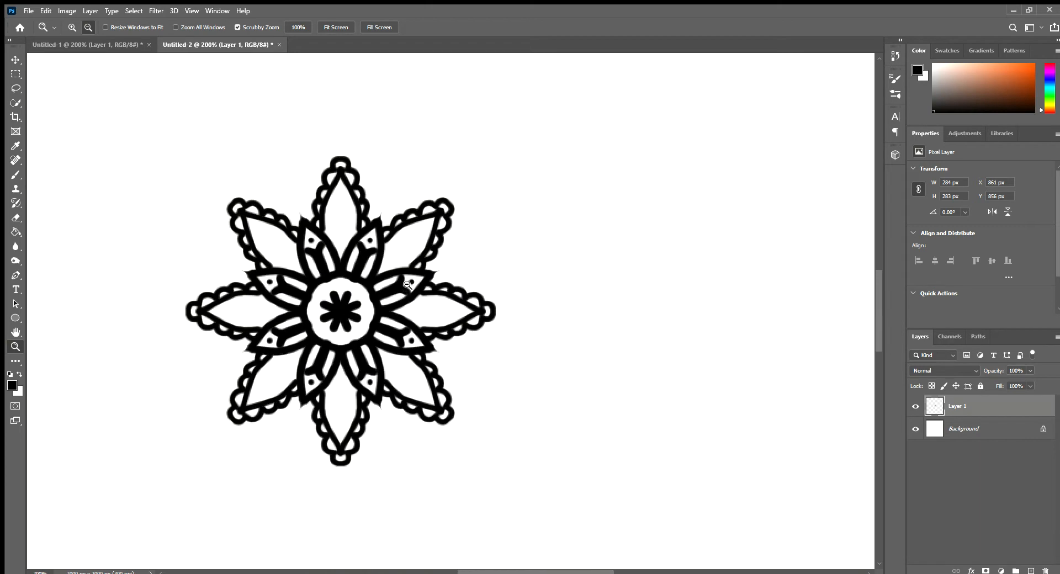
pyautogui.click(276, 248)
pyautogui.click(276, 249)
pyautogui.click(276, 249)
pyautogui.press('b')
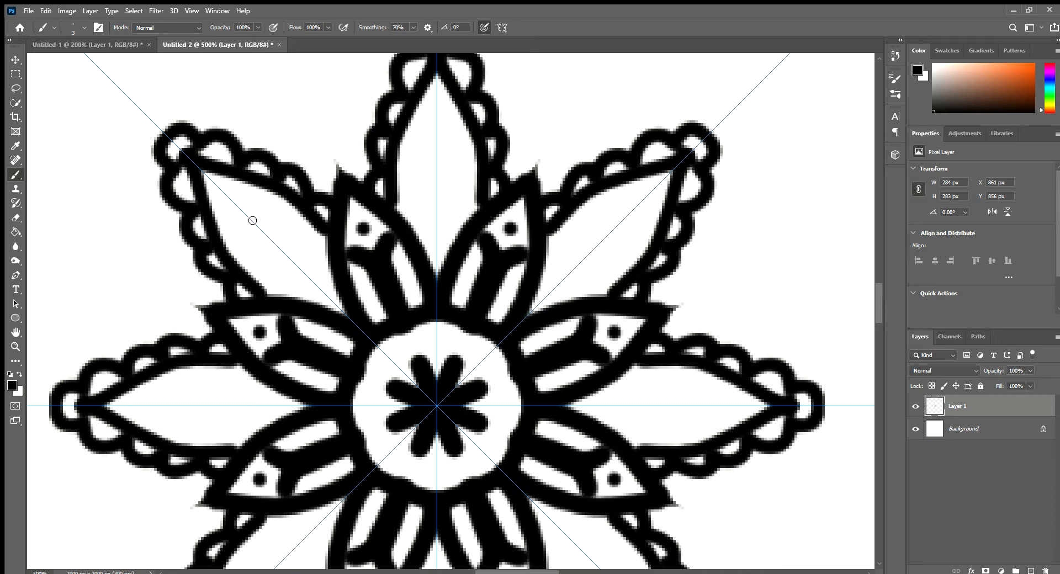
pyautogui.moveTo(253, 221); pyautogui.dragTo(266, 162)
pyautogui.moveTo(274, 238); pyautogui.dragTo(304, 185)
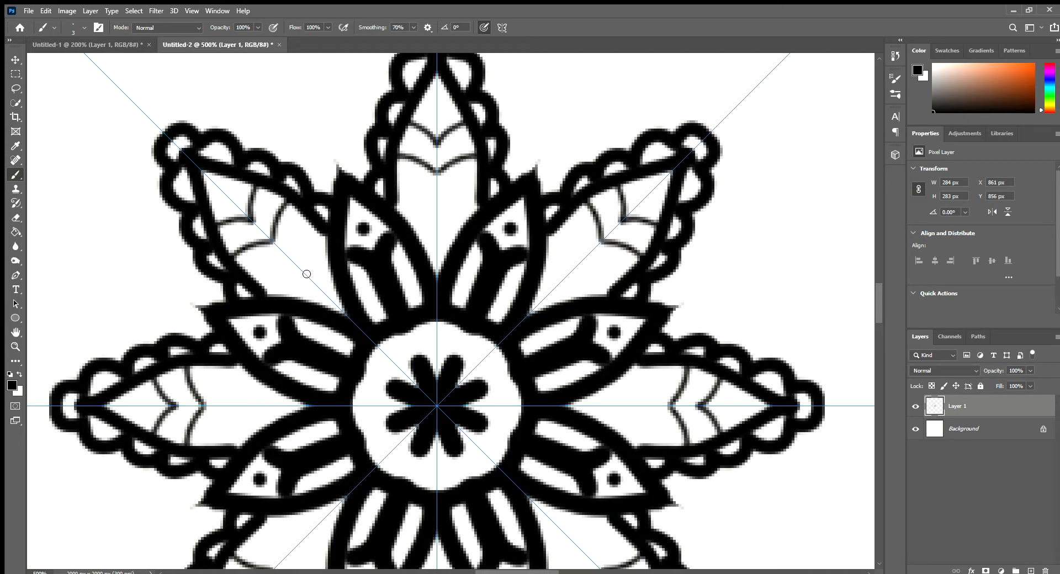
pyautogui.moveTo(298, 267)
pyautogui.mouseDown()
pyautogui.moveTo(295, 249)
pyautogui.moveTo(333, 208)
pyautogui.mouseUp()
pyautogui.moveTo(330, 284)
pyautogui.mouseDown()
pyautogui.moveTo(320, 289)
pyautogui.moveTo(326, 270)
pyautogui.moveTo(356, 243)
pyautogui.mouseUp()
pyautogui.moveTo(206, 174); pyautogui.dragTo(378, 348)
# Step: Paint a ring of small dots around the star in the white centre circle
pyautogui.press('z')
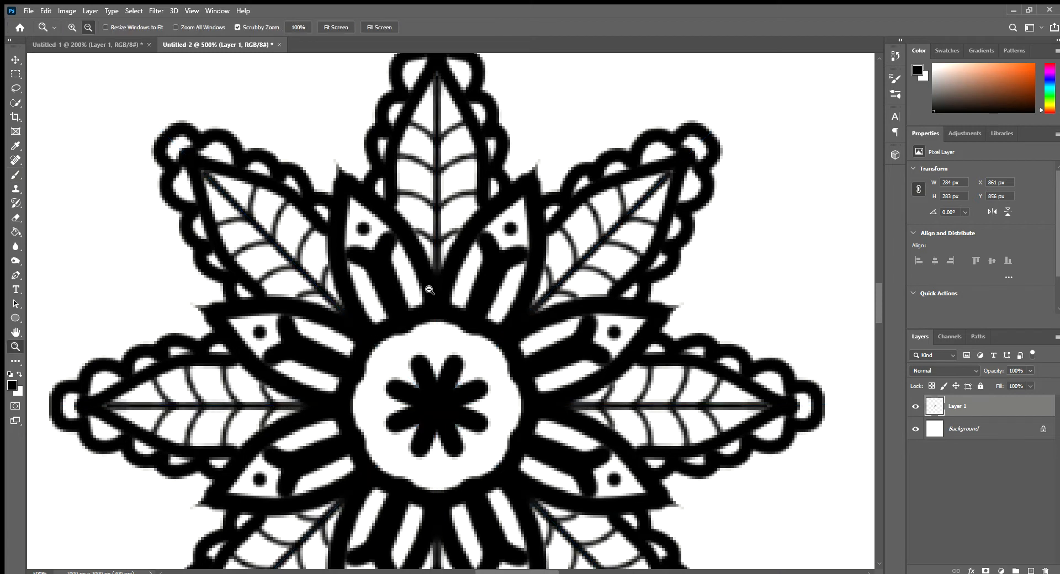
pyautogui.keyDown('alt'); pyautogui.click(429, 290); pyautogui.keyUp('alt')
pyautogui.keyDown('alt'); pyautogui.click(380, 313); pyautogui.keyUp('alt')
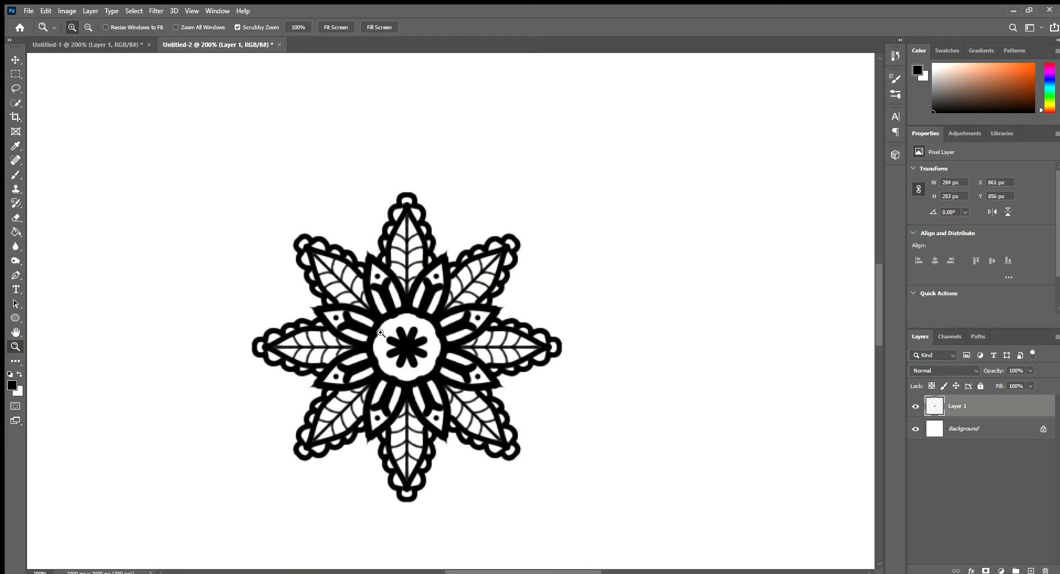
pyautogui.click(516, 309)
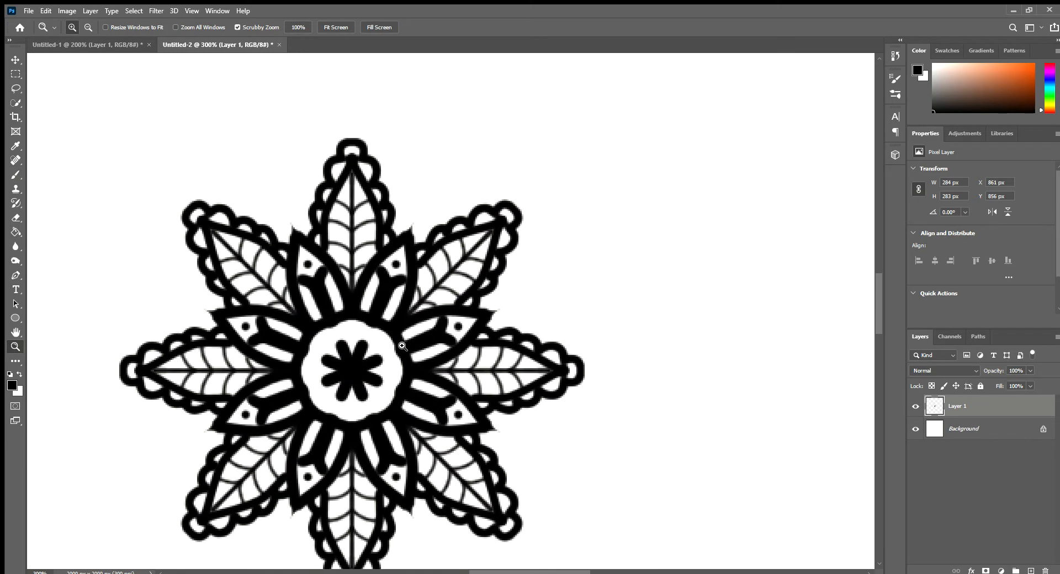
pyautogui.press('b')
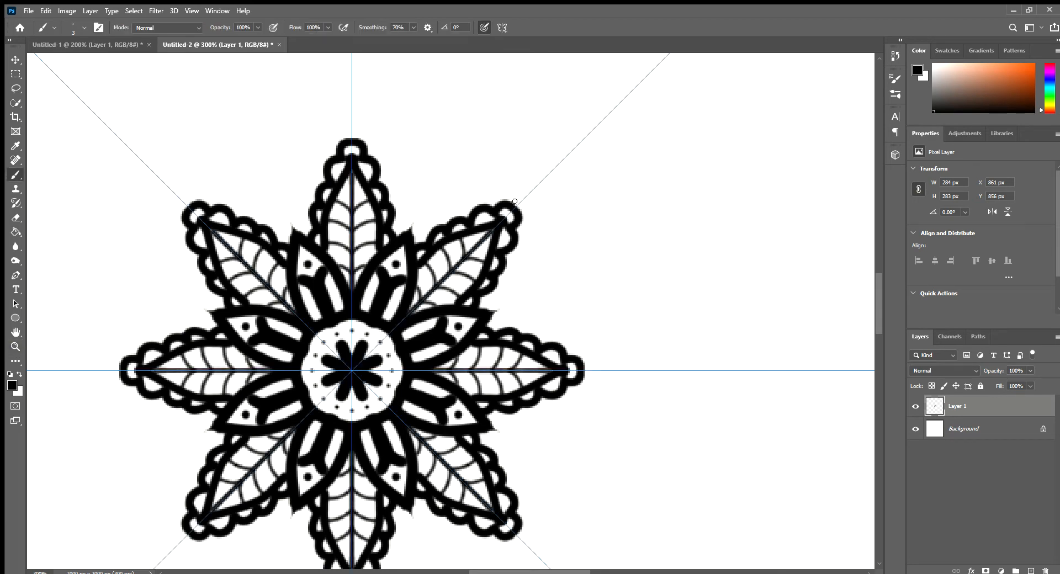
# Step: Paint a thin pointed outline around the outside of each scalloped petal
pyautogui.scroll(1, 433, 206)
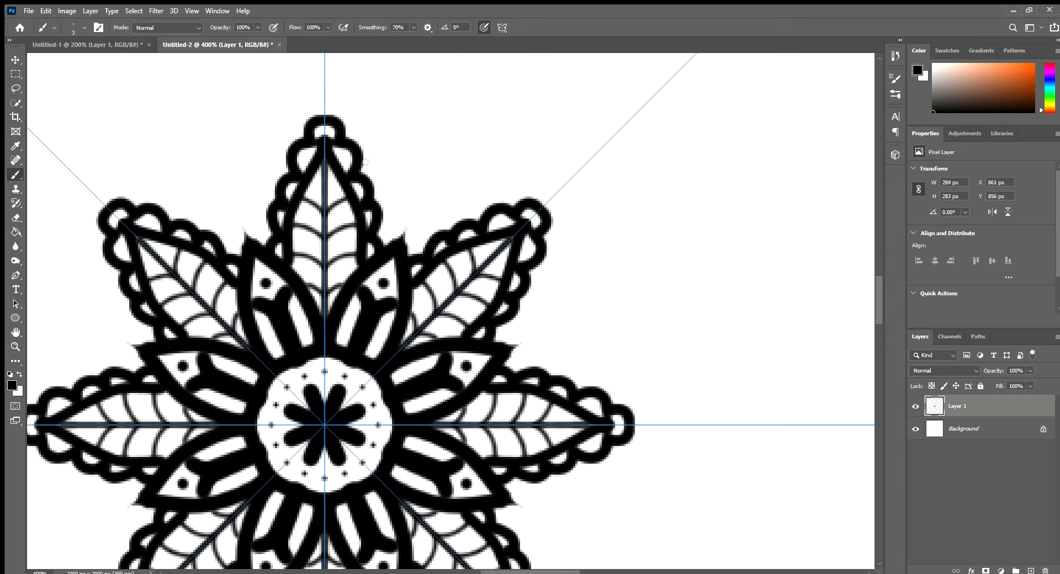
pyautogui.moveTo(325, 101)
pyautogui.mouseDown()
pyautogui.moveTo(376, 181)
pyautogui.moveTo(390, 281)
pyautogui.moveTo(399, 278)
pyautogui.mouseUp()
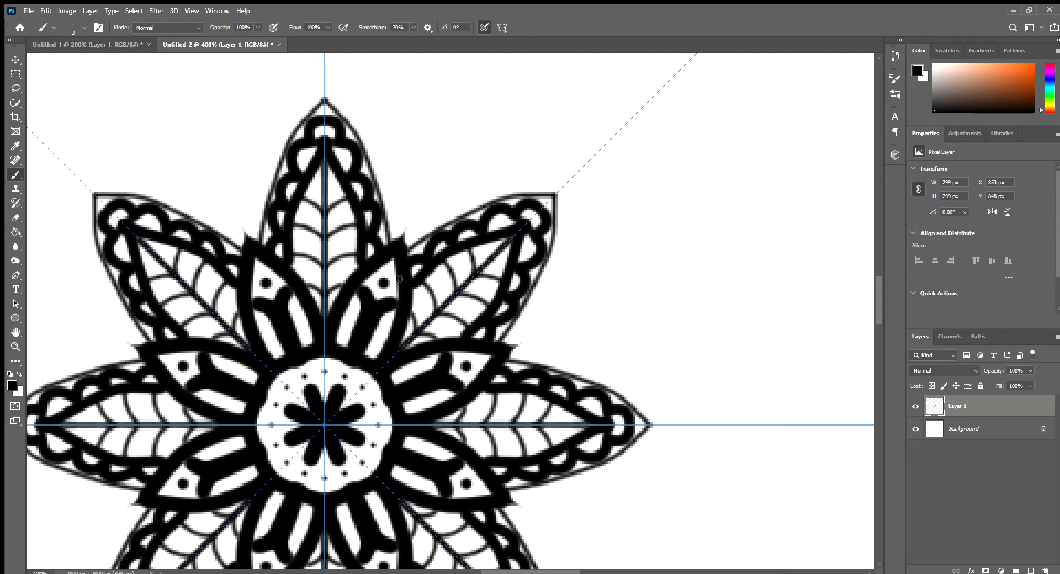
# Step: Examine the whole flower against the full canvas
pyautogui.press('z')
pyautogui.keyDown('alt'); pyautogui.click(266, 224); pyautogui.keyUp('alt')
pyautogui.keyDown('alt'); pyautogui.click(364, 222); pyautogui.keyUp('alt')
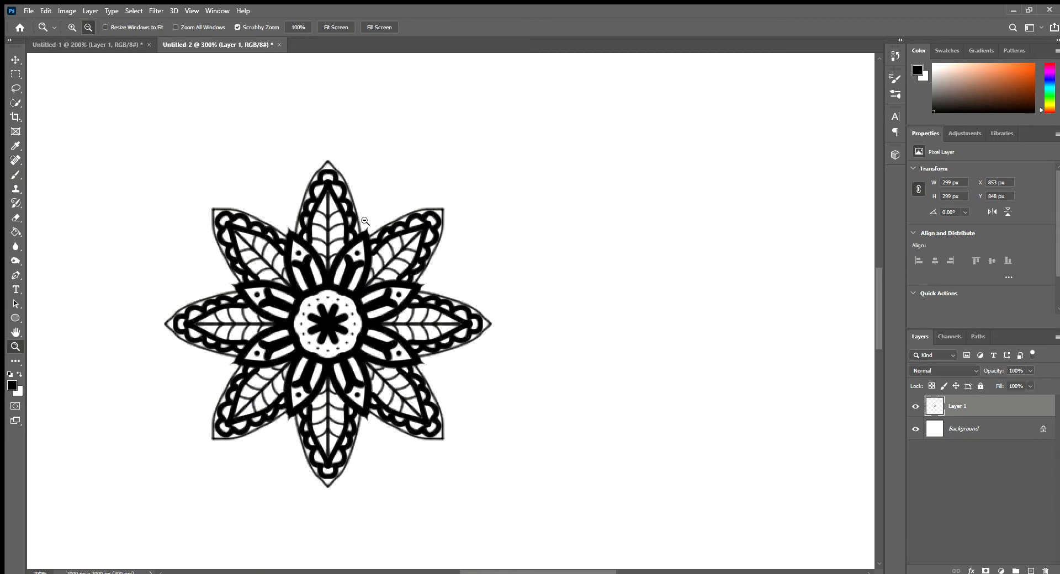
pyautogui.moveTo(293, 327); pyautogui.dragTo(408, 359)
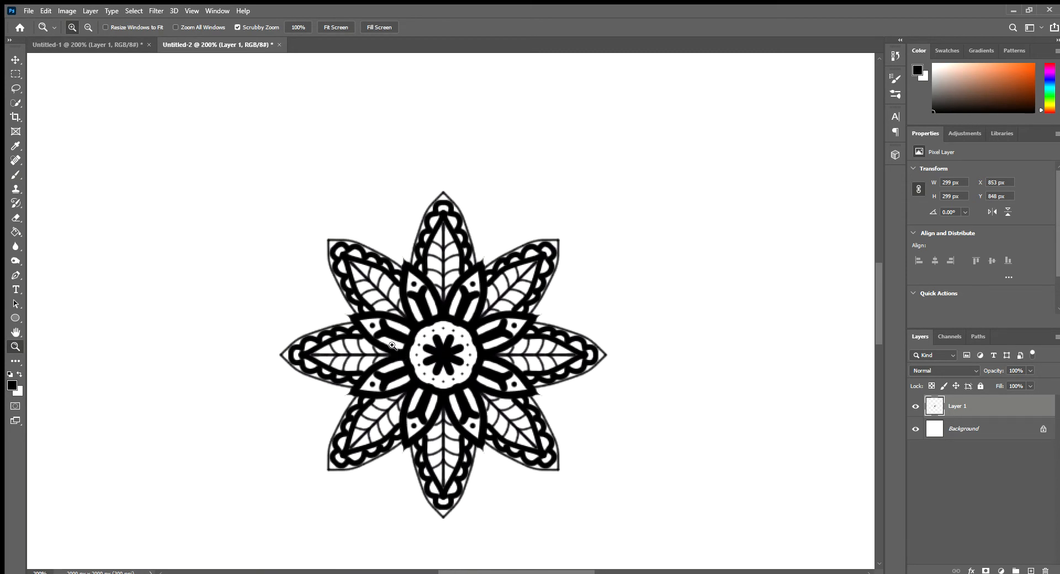
pyautogui.keyDown('alt'); pyautogui.click(392, 345); pyautogui.keyUp('alt')
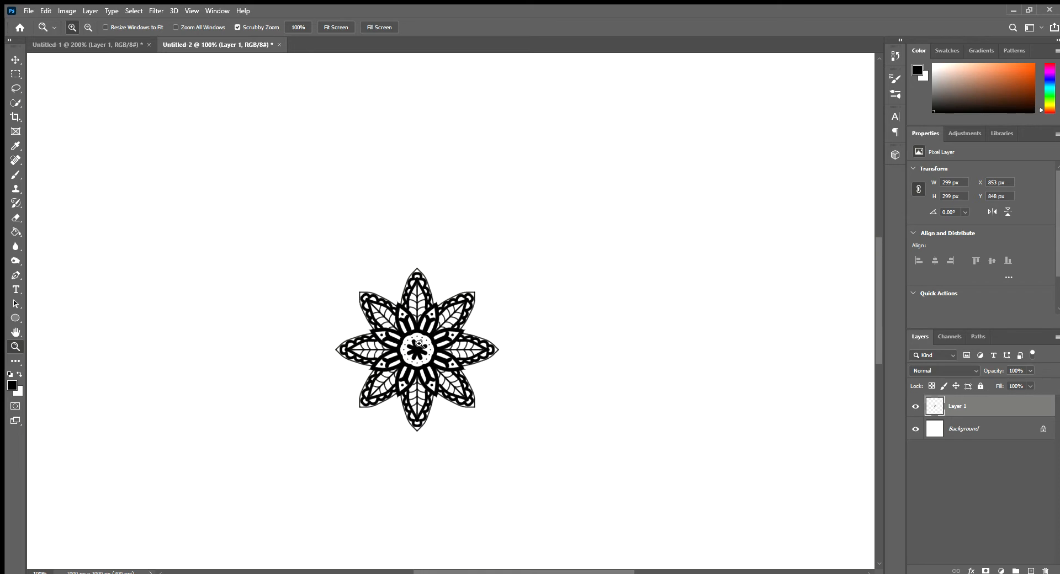
pyautogui.keyDown('alt'); pyautogui.click(419, 343); pyautogui.keyUp('alt')
pyautogui.keyDown('alt'); pyautogui.click(430, 366); pyautogui.keyUp('alt')
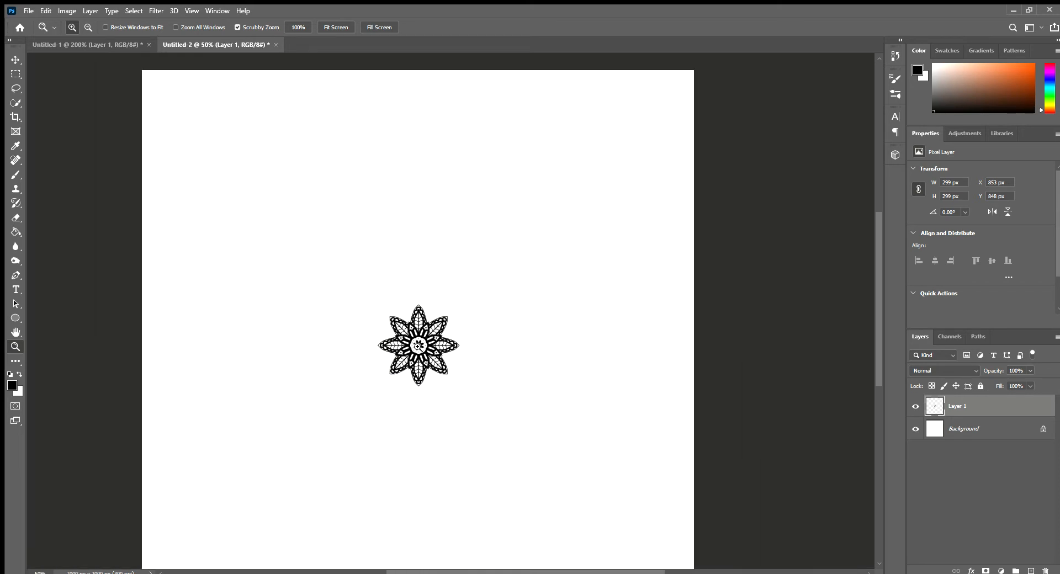
pyautogui.click(418, 346)
pyautogui.click(418, 347)
pyautogui.click(419, 347)
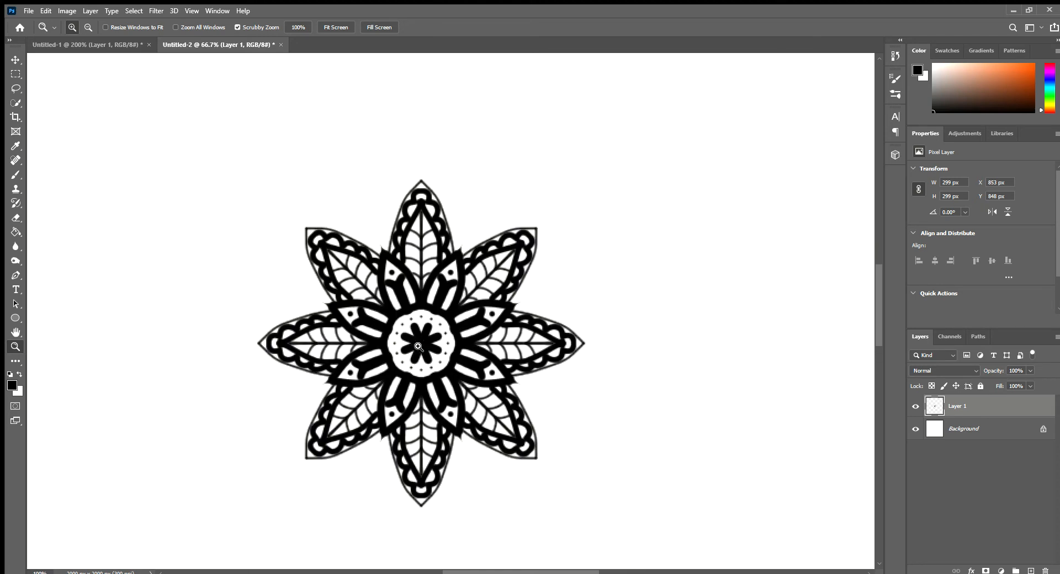
# Step: With a 5 px brush, paint scallops topped by pointed petals between the outlined petals, and erase the excess paint at their tips
pyautogui.press('b')
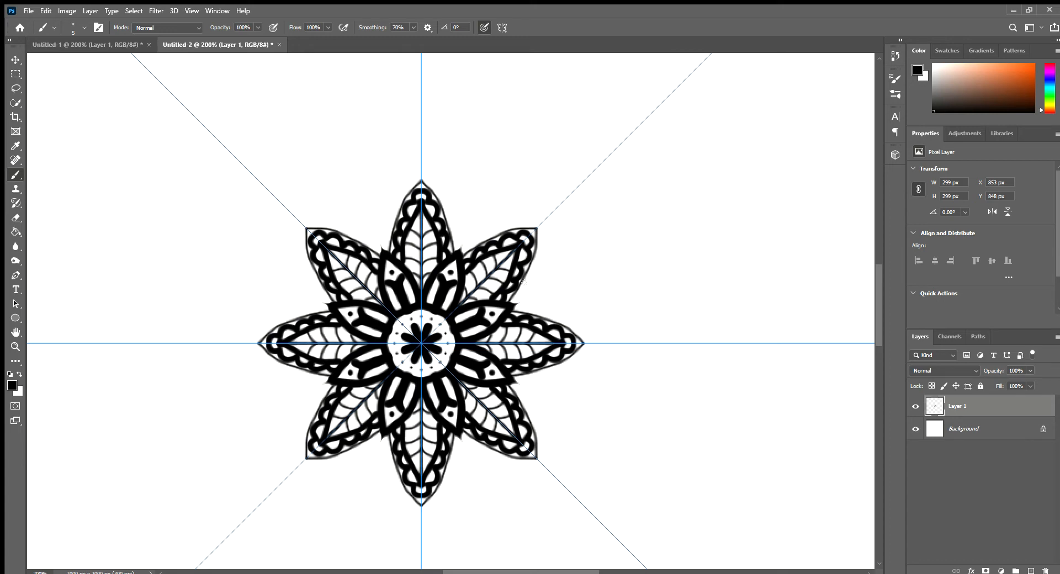
pyautogui.press('z')
pyautogui.click(563, 278)
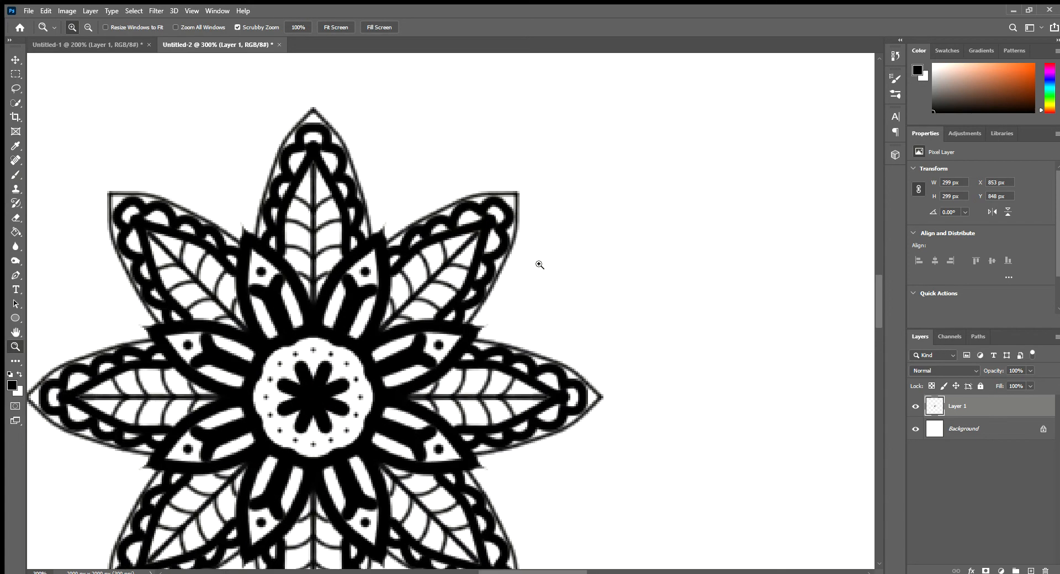
pyautogui.click(540, 265)
pyautogui.press('b')
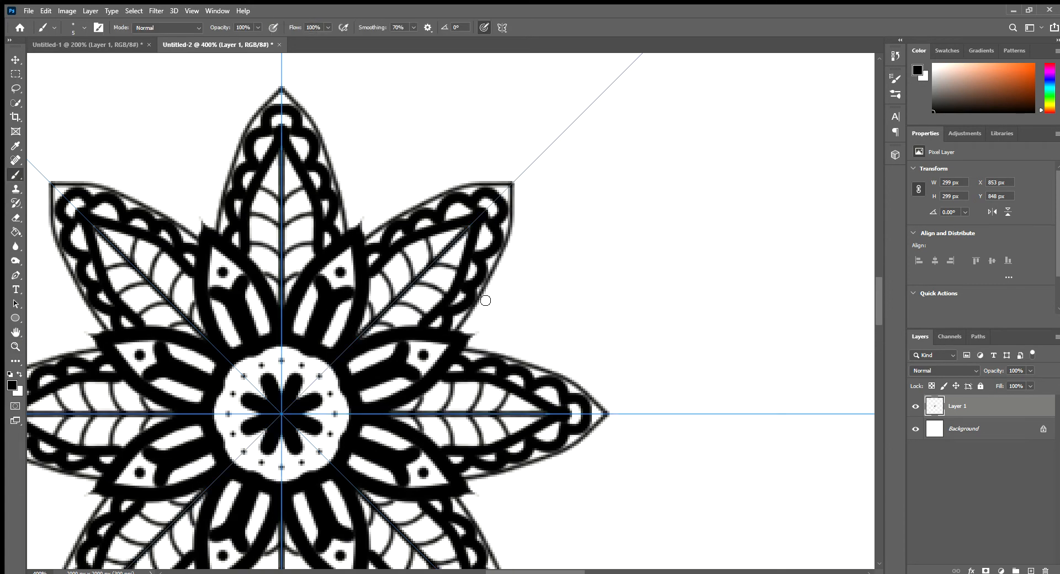
pyautogui.moveTo(495, 286)
pyautogui.mouseDown()
pyautogui.moveTo(565, 252)
pyautogui.moveTo(658, 289)
pyautogui.moveTo(468, 303)
pyautogui.moveTo(500, 279)
pyautogui.moveTo(489, 287)
pyautogui.moveTo(516, 297)
pyautogui.moveTo(520, 316)
pyautogui.moveTo(474, 336)
pyautogui.mouseUp()
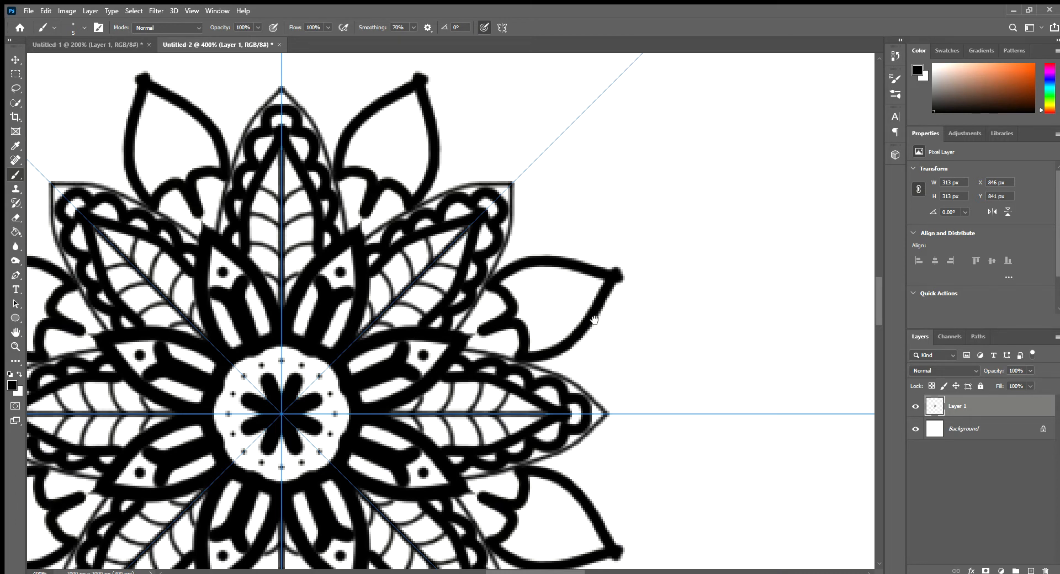
pyautogui.press('e')
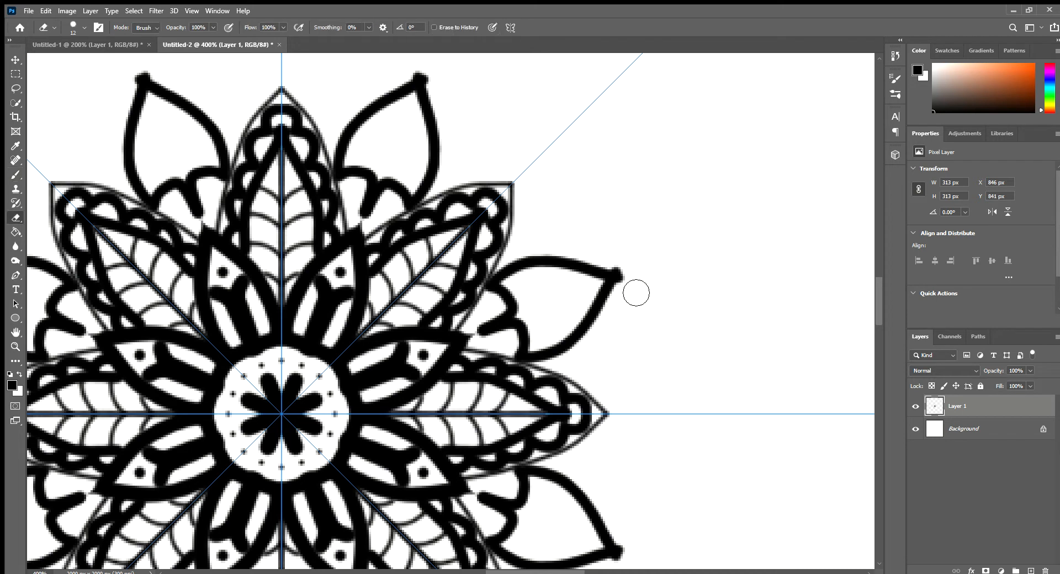
pyautogui.moveTo(622, 279); pyautogui.dragTo(637, 293)
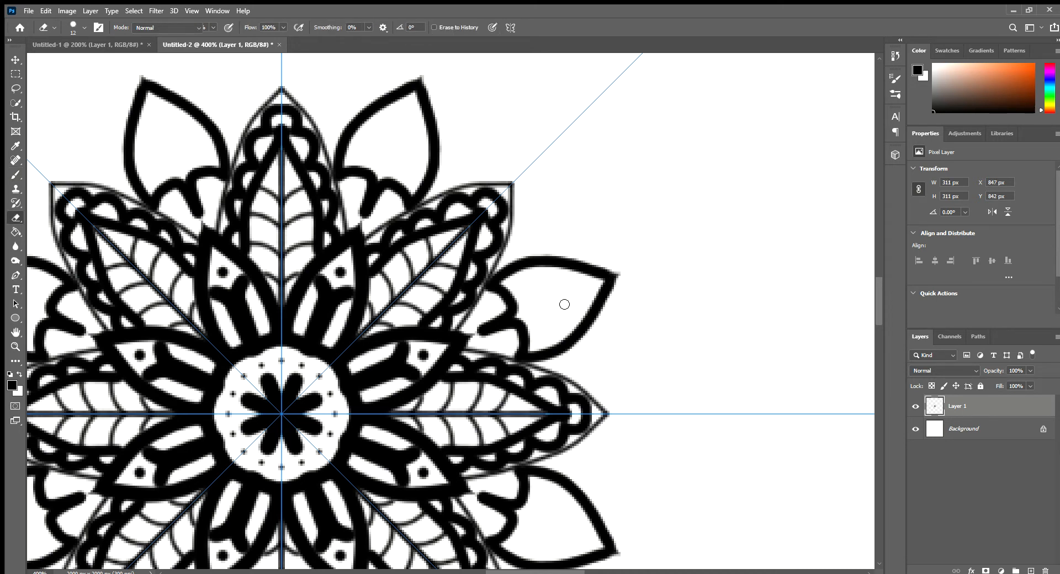
# Step: Add short strokes above the scallops and three dots inside each new pointed petal
pyautogui.press('b')
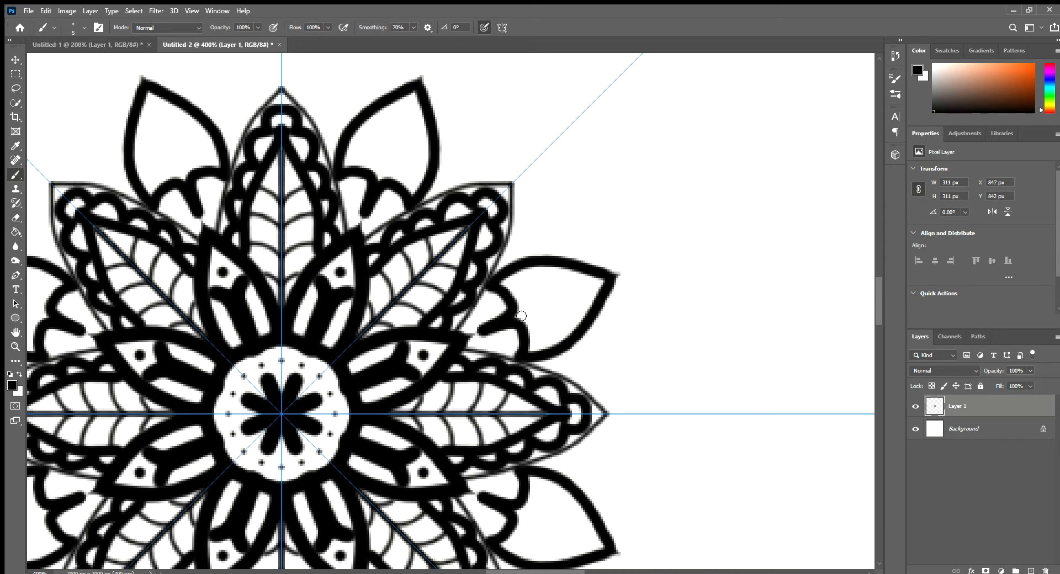
pyautogui.moveTo(521, 316)
pyautogui.mouseDown()
pyautogui.moveTo(572, 296)
pyautogui.moveTo(516, 300)
pyautogui.moveTo(524, 276)
pyautogui.mouseUp()
pyautogui.click(566, 295)
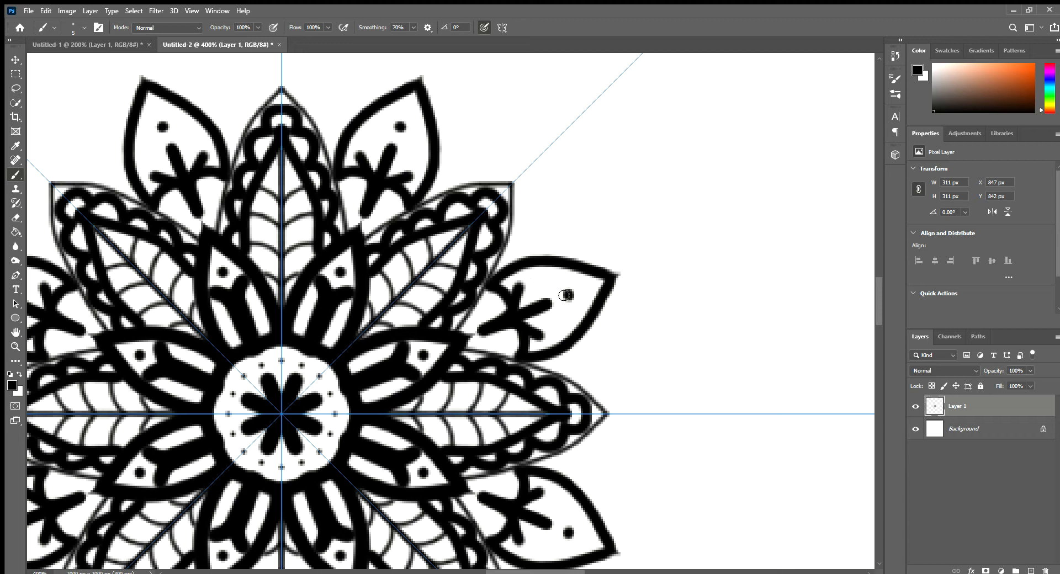
pyautogui.click(531, 277)
pyautogui.click(555, 334)
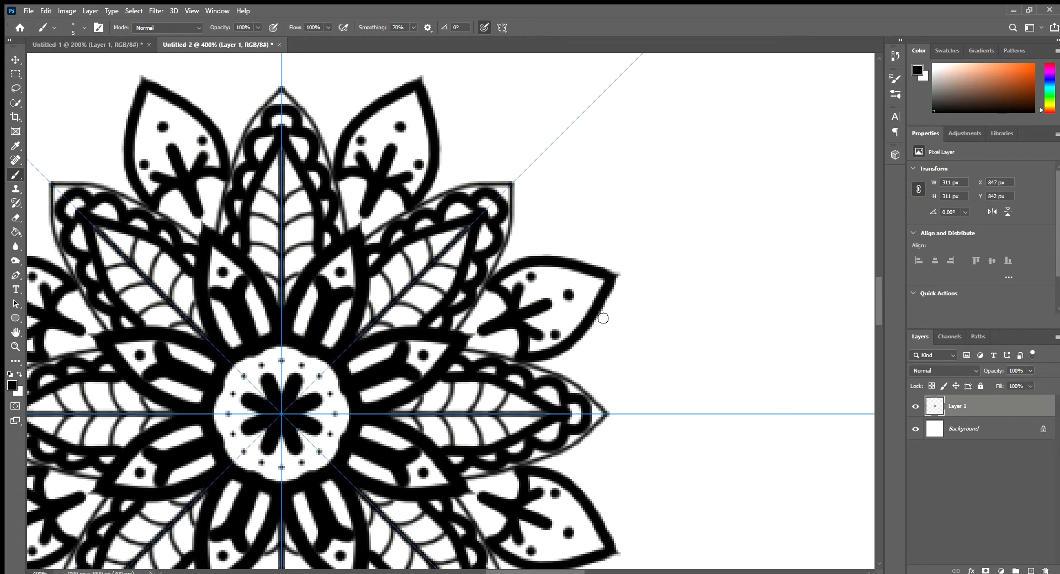
# Step: Paint a large pointed petal behind each scalloped petal, with inner curves that meet at its tip
pyautogui.moveTo(603, 317)
pyautogui.mouseDown()
pyautogui.moveTo(668, 332)
pyautogui.moveTo(701, 355)
pyautogui.moveTo(736, 412)
pyautogui.moveTo(765, 429)
pyautogui.moveTo(774, 426)
pyautogui.moveTo(768, 412)
pyautogui.mouseUp()
pyautogui.moveTo(644, 423); pyautogui.dragTo(712, 362)
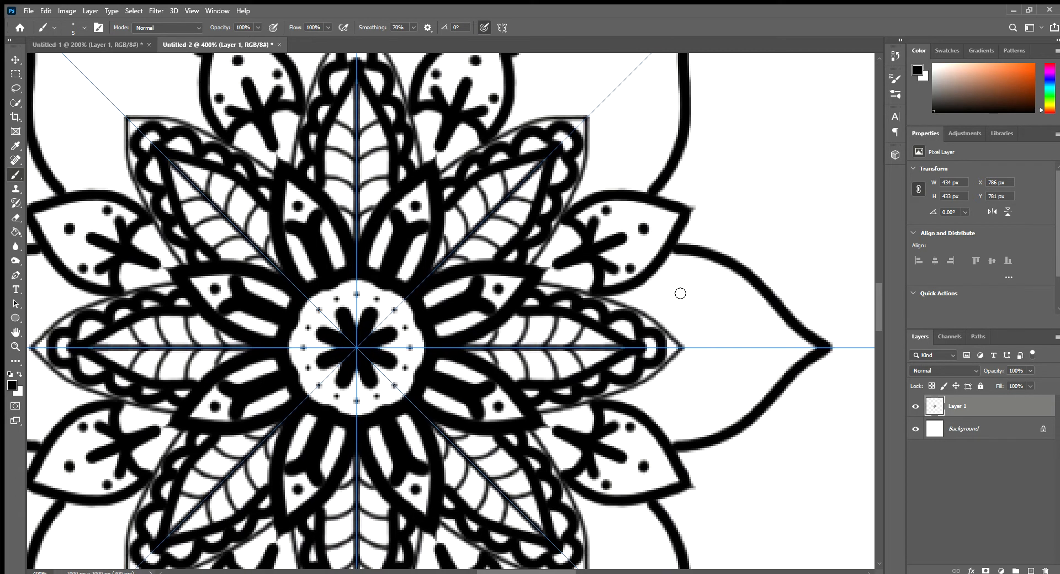
pyautogui.moveTo(670, 261)
pyautogui.mouseDown()
pyautogui.moveTo(745, 337)
pyautogui.moveTo(849, 356)
pyautogui.mouseUp()
pyautogui.moveTo(721, 378); pyautogui.dragTo(633, 367)
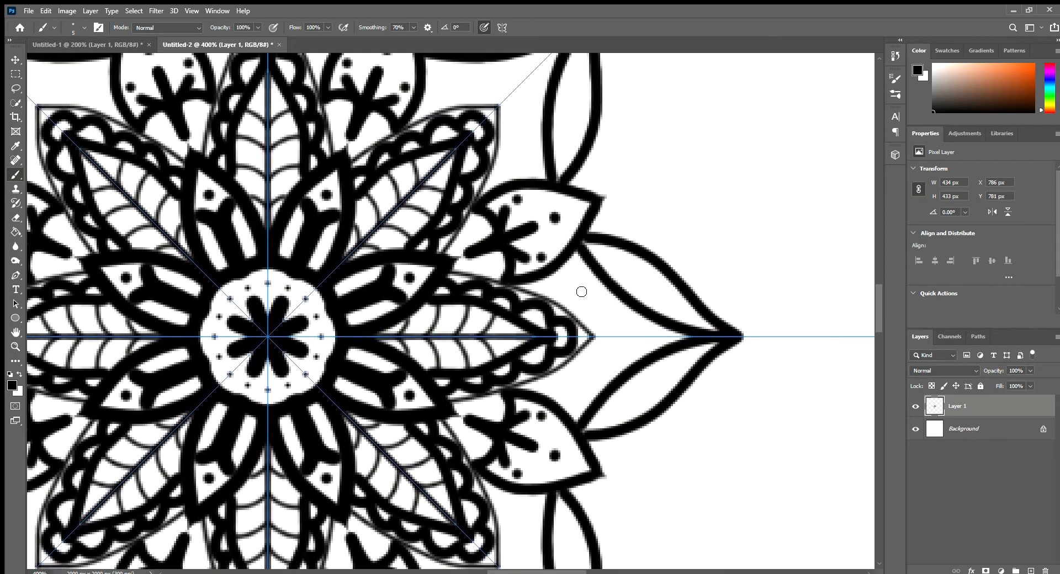
# Step: Paint a thin curved outline along the outer sides of each large outermost petal with a 3 px brush
pyautogui.press('z')
pyautogui.keyDown('alt'); pyautogui.click(471, 316); pyautogui.keyUp('alt')
pyautogui.keyDown('alt'); pyautogui.click(471, 315); pyautogui.keyUp('alt')
pyautogui.keyDown('alt'); pyautogui.click(471, 313); pyautogui.keyUp('alt')
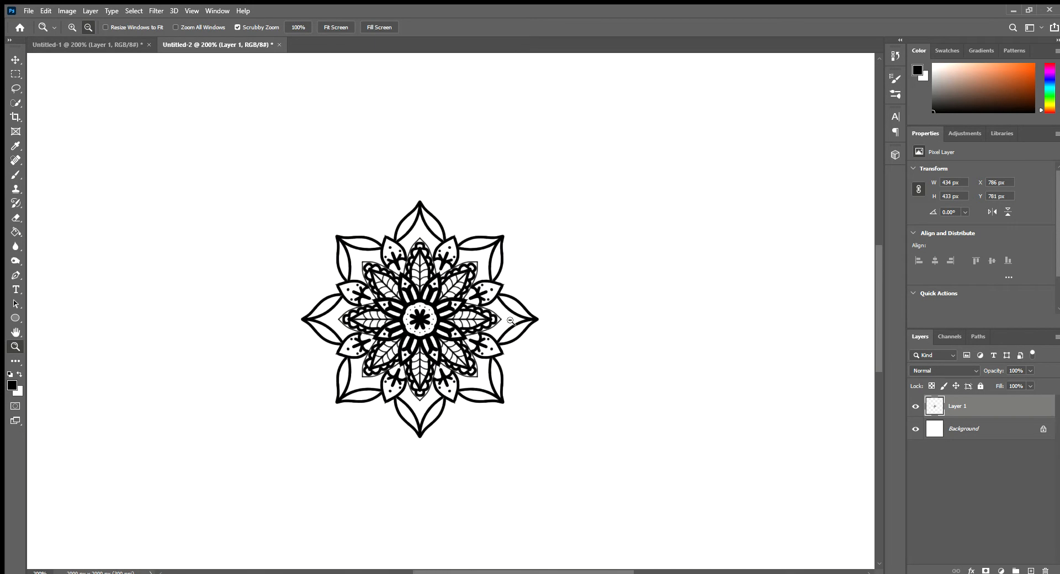
pyautogui.moveTo(333, 338); pyautogui.dragTo(387, 276)
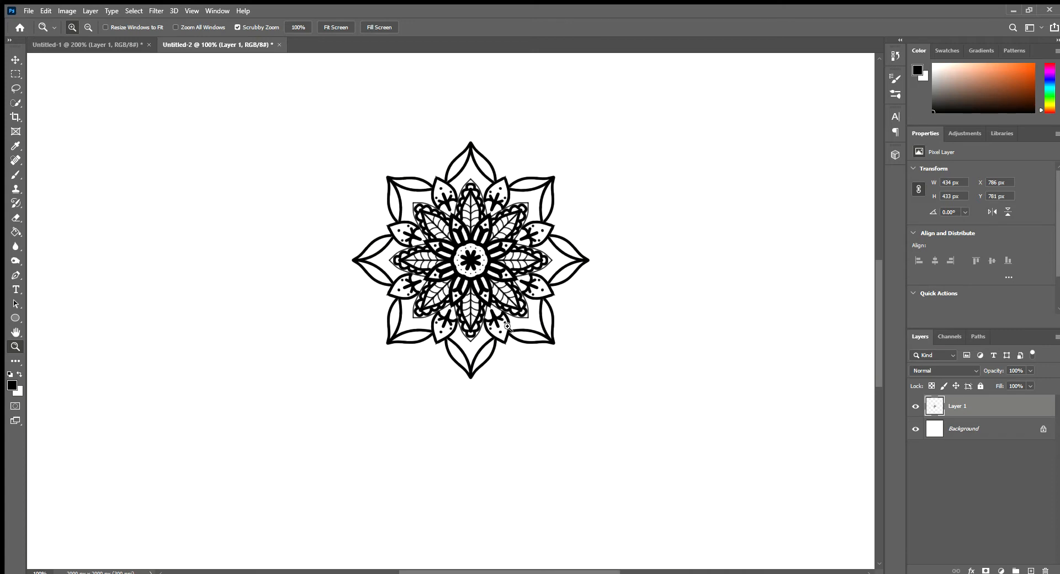
pyautogui.click(472, 278)
pyautogui.click(472, 278)
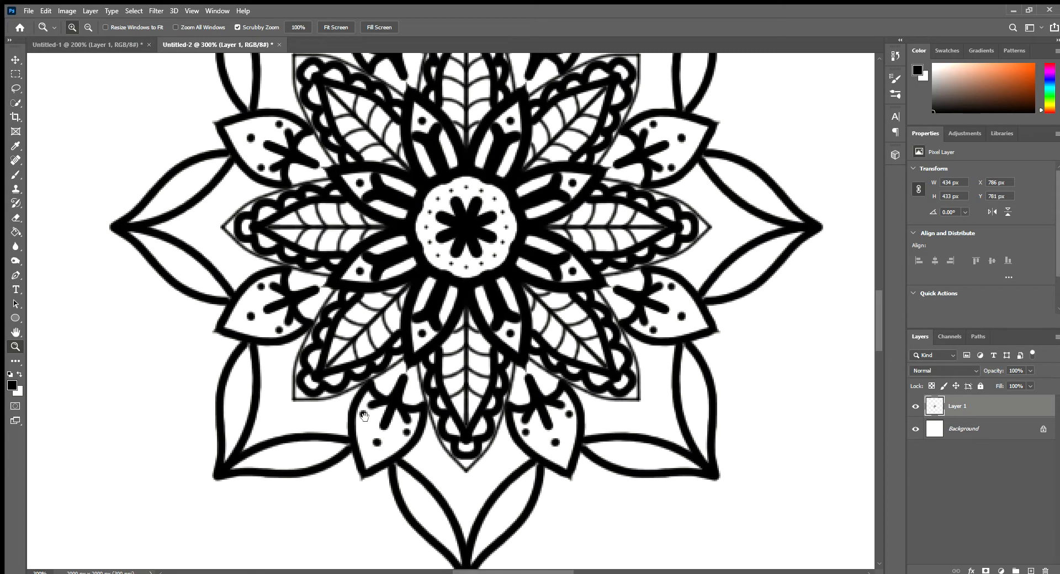
pyautogui.moveTo(365, 402); pyautogui.dragTo(410, 231)
pyautogui.press('b')
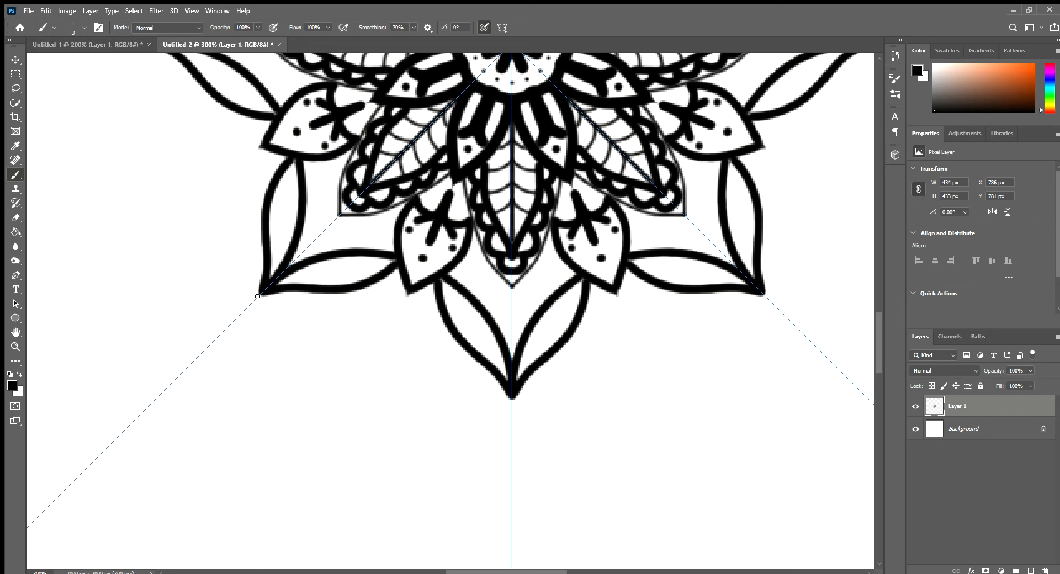
pyautogui.moveTo(273, 304)
pyautogui.mouseDown()
pyautogui.moveTo(308, 326)
pyautogui.moveTo(345, 329)
pyautogui.moveTo(372, 322)
pyautogui.moveTo(408, 288)
pyautogui.moveTo(412, 309)
pyautogui.moveTo(417, 291)
pyautogui.mouseUp()
pyautogui.hotkey('ctrl', 'z')
pyautogui.moveTo(259, 295)
pyautogui.mouseDown()
pyautogui.moveTo(374, 314)
pyautogui.moveTo(431, 283)
pyautogui.mouseUp()
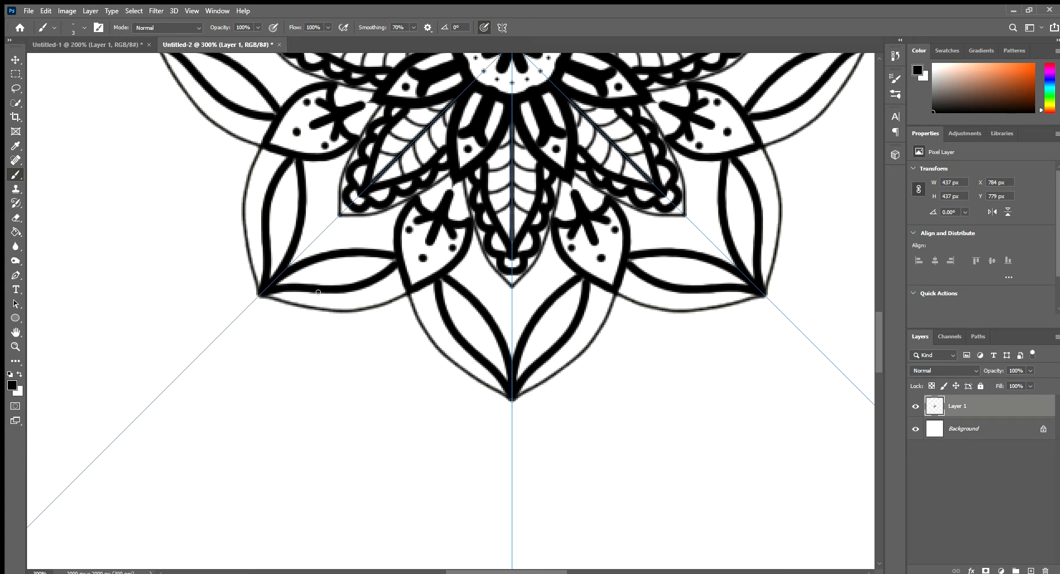
# Step: Fill the band between the outermost petals and their thin outline with small arcs
pyautogui.moveTo(302, 292)
pyautogui.mouseDown()
pyautogui.moveTo(312, 318)
pyautogui.moveTo(322, 297)
pyautogui.moveTo(313, 291)
pyautogui.moveTo(309, 302)
pyautogui.moveTo(342, 286)
pyautogui.moveTo(360, 319)
pyautogui.moveTo(309, 306)
pyautogui.moveTo(316, 292)
pyautogui.moveTo(349, 290)
pyautogui.moveTo(355, 324)
pyautogui.moveTo(364, 307)
pyautogui.moveTo(351, 307)
pyautogui.moveTo(352, 289)
pyautogui.moveTo(381, 279)
pyautogui.moveTo(398, 303)
pyautogui.mouseUp()
pyautogui.hotkey('ctrl', 'z')
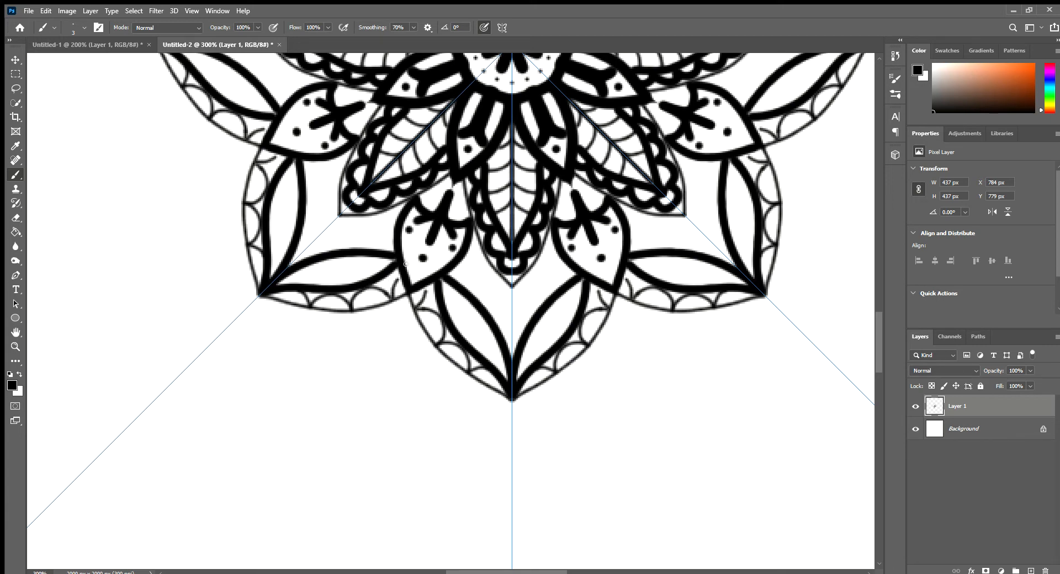
# Step: Paint a second thin outline, curving to the tip, around each outlined scalloped petal
pyautogui.press('z')
pyautogui.keyDown('alt'); pyautogui.click(373, 341); pyautogui.keyUp('alt')
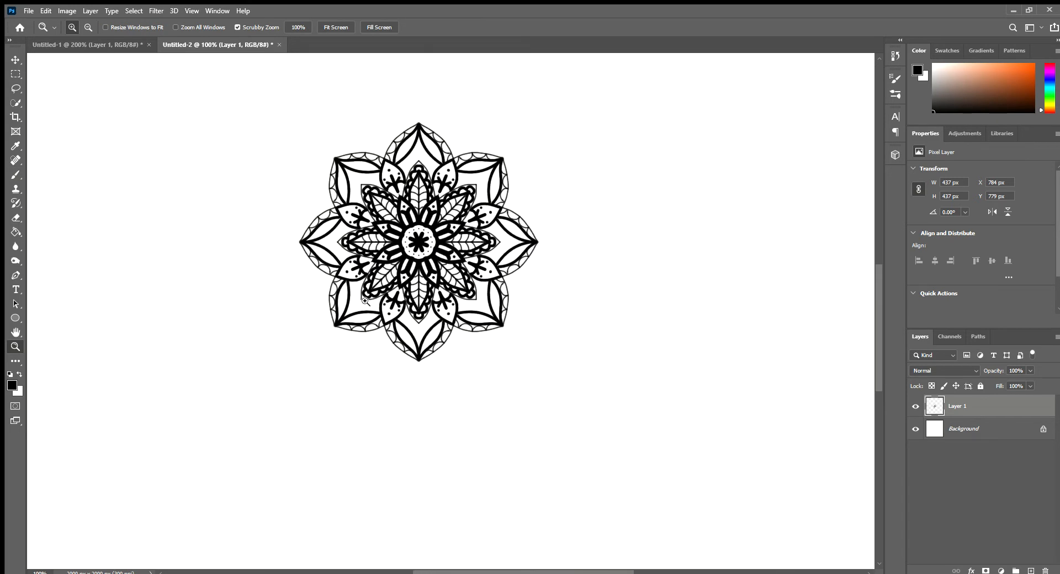
pyautogui.moveTo(365, 301); pyautogui.dragTo(366, 297)
pyautogui.press('b')
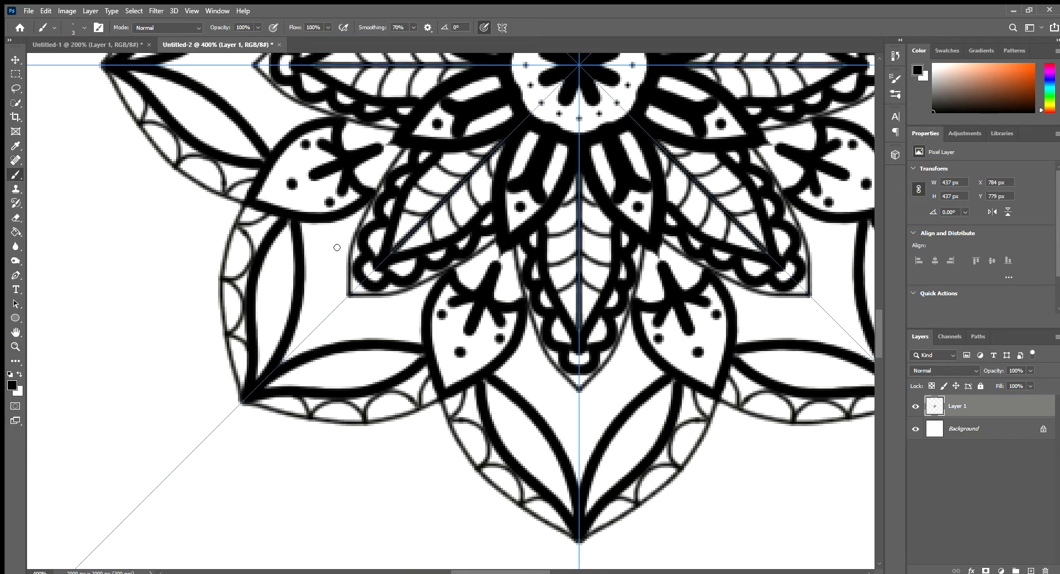
pyautogui.moveTo(338, 226); pyautogui.dragTo(358, 310)
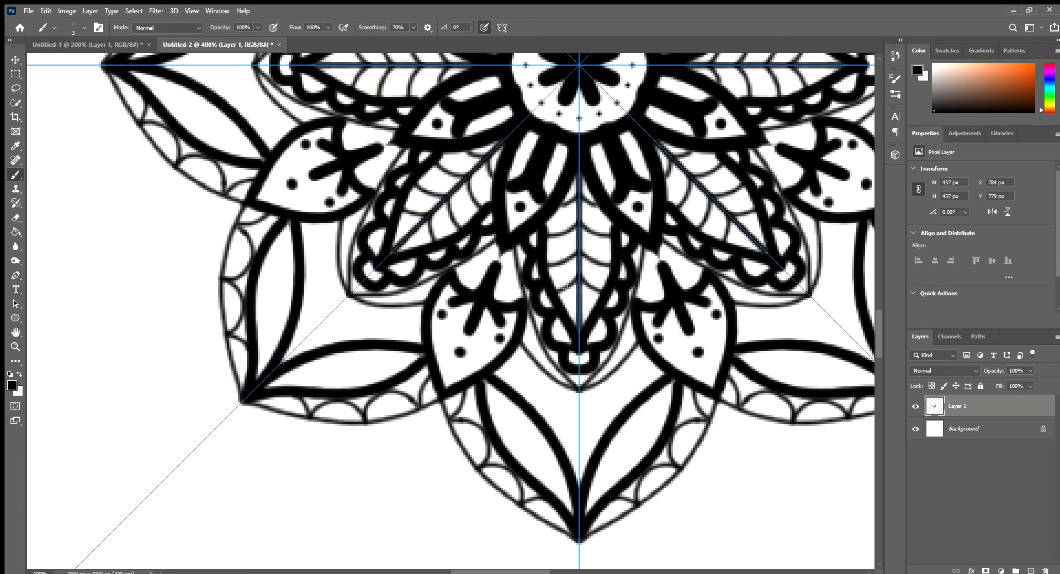
pyautogui.moveTo(502, 252); pyautogui.dragTo(494, 279)
pyautogui.press('z')
pyautogui.keyDown('alt'); pyautogui.click(530, 338); pyautogui.keyUp('alt')
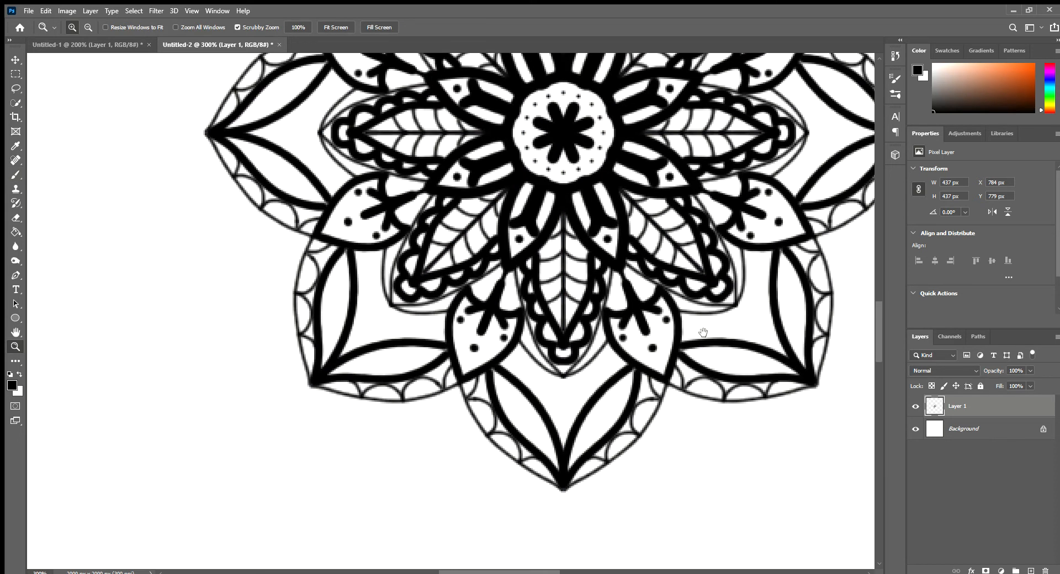
pyautogui.moveTo(689, 334); pyautogui.dragTo(551, 399)
pyautogui.keyDown('alt'); pyautogui.click(489, 361); pyautogui.keyUp('alt')
pyautogui.keyDown('alt'); pyautogui.click(488, 361); pyautogui.keyUp('alt')
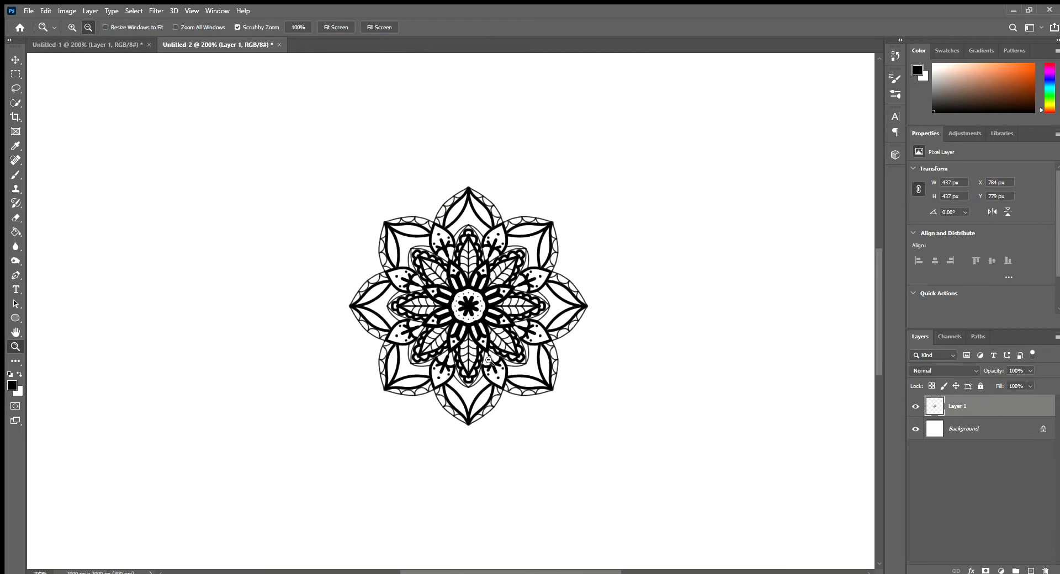
pyautogui.moveTo(417, 405); pyautogui.dragTo(401, 373)
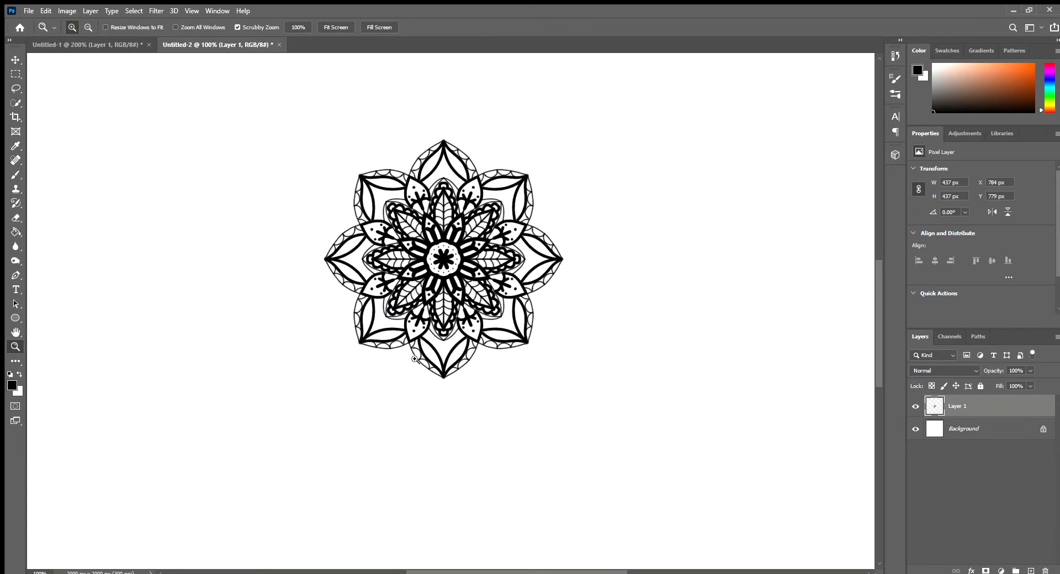
pyautogui.click(332, 363)
pyautogui.press('b')
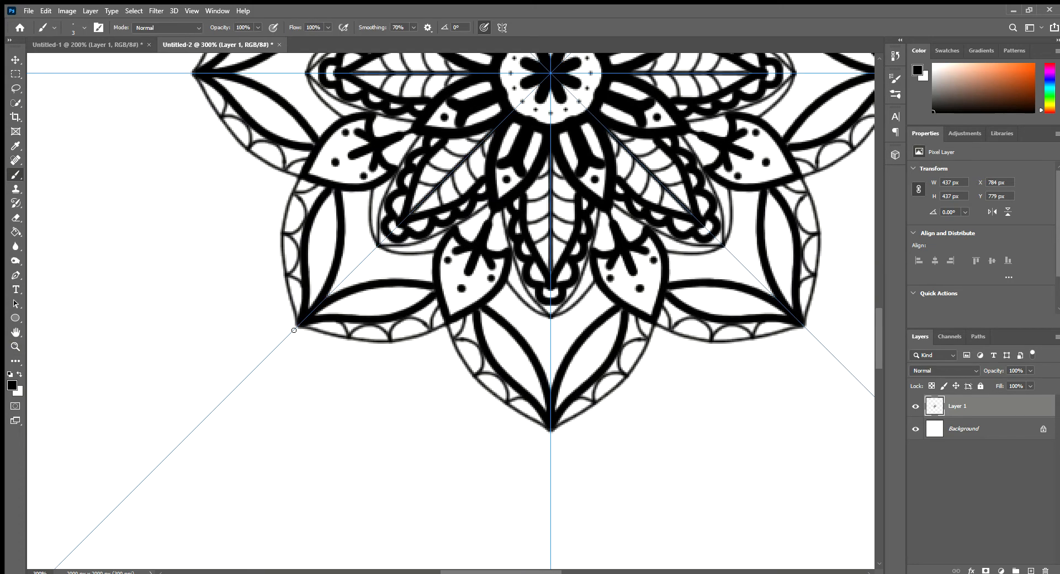
pyautogui.moveTo(305, 341)
pyautogui.mouseDown()
pyautogui.moveTo(334, 367)
pyautogui.moveTo(386, 372)
pyautogui.moveTo(428, 356)
pyautogui.moveTo(462, 312)
pyautogui.mouseUp()
pyautogui.press('z')
pyautogui.keyDown('alt'); pyautogui.click(455, 351); pyautogui.keyUp('alt')
pyautogui.keyDown('alt'); pyautogui.click(456, 348); pyautogui.keyUp('alt')
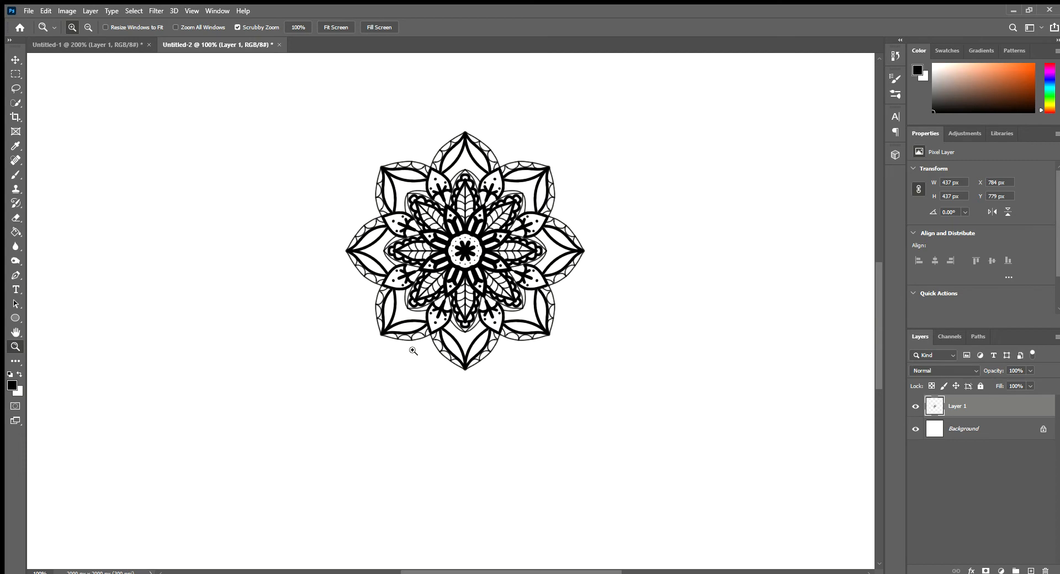
# Step: Paint thin curves from the junctions between the outermost petals, each sweeping outward and curling into an inward spiral, with a 3 px brush
pyautogui.press('b')
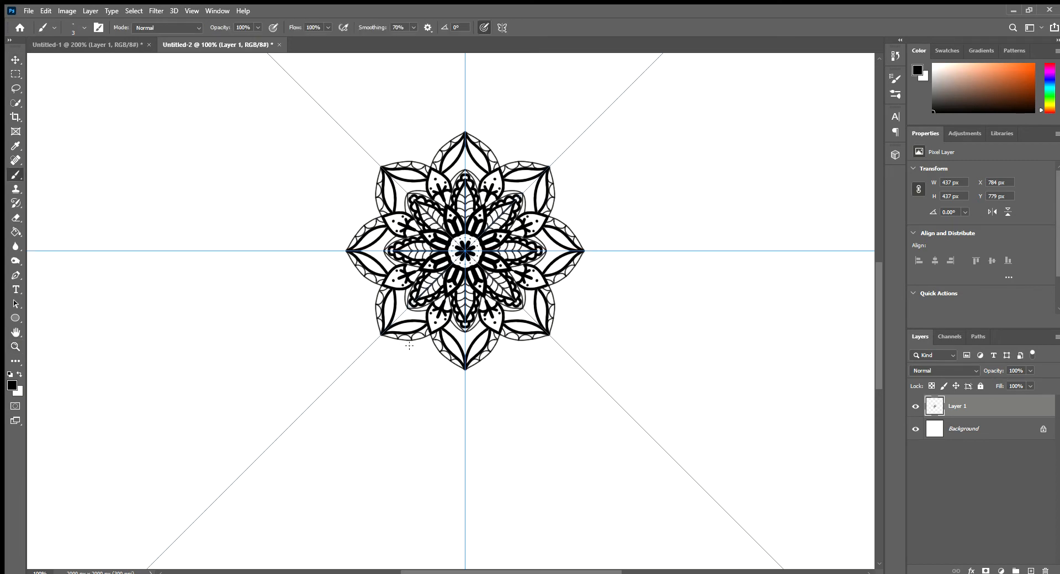
pyautogui.press('z')
pyautogui.click(404, 351)
pyautogui.click(404, 351)
pyautogui.press('b')
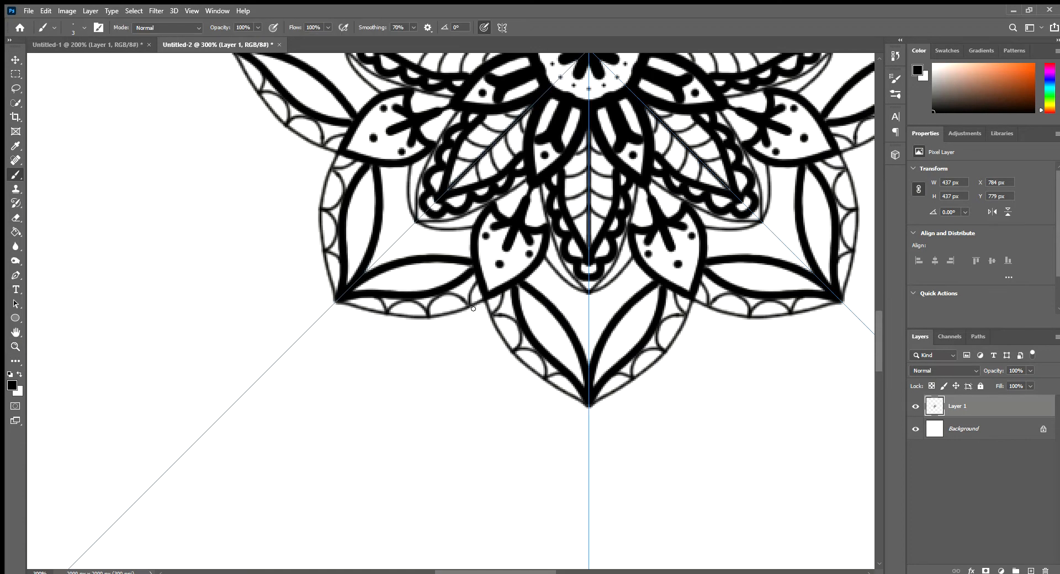
pyautogui.moveTo(479, 302)
pyautogui.mouseDown()
pyautogui.moveTo(432, 377)
pyautogui.moveTo(400, 391)
pyautogui.moveTo(356, 392)
pyautogui.moveTo(336, 380)
pyautogui.moveTo(324, 348)
pyautogui.moveTo(323, 336)
pyautogui.moveTo(349, 321)
pyautogui.moveTo(390, 331)
pyautogui.moveTo(387, 373)
pyautogui.moveTo(359, 371)
pyautogui.moveTo(350, 345)
pyautogui.mouseUp()
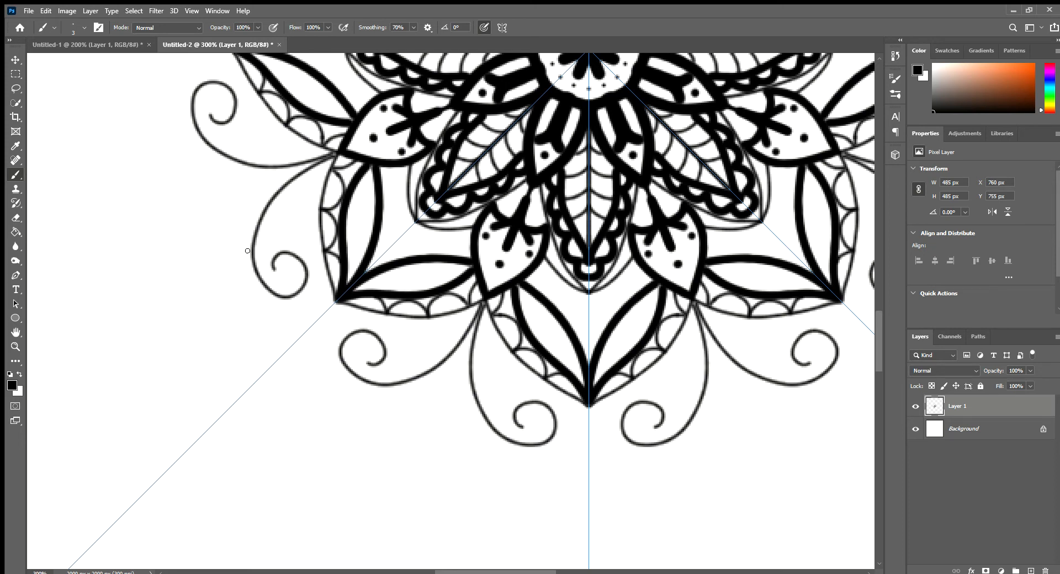
# Step: Extend the spiral curves with thin lines that meet in a point beyond each outermost petal, and erase the overshoot at the tips
pyautogui.moveTo(248, 258); pyautogui.dragTo(253, 300)
pyautogui.hotkey('ctrl', 'z')
pyautogui.moveTo(250, 251)
pyautogui.mouseDown()
pyautogui.moveTo(251, 343)
pyautogui.moveTo(222, 435)
pyautogui.mouseUp()
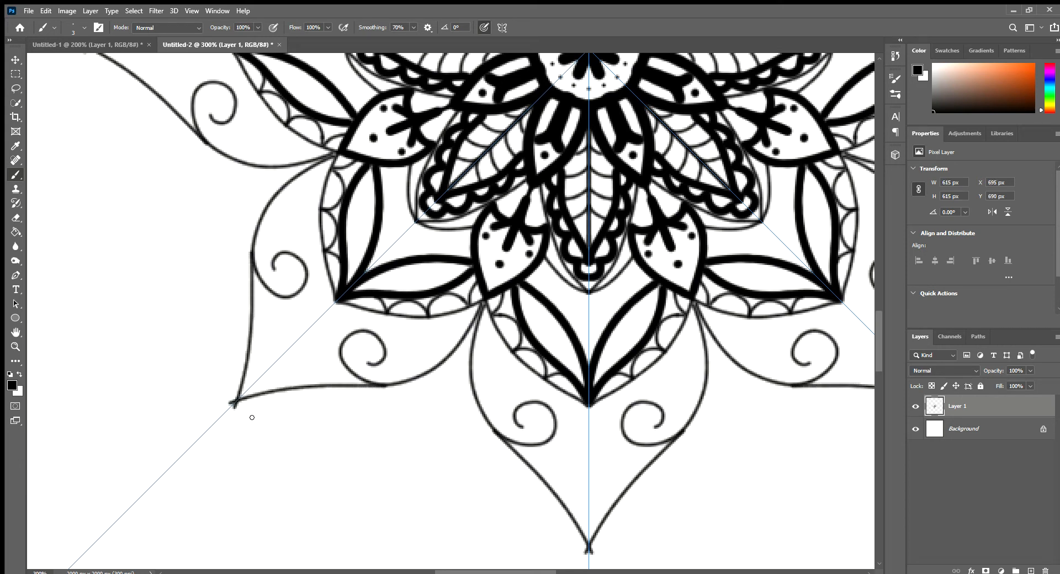
pyautogui.press('e')
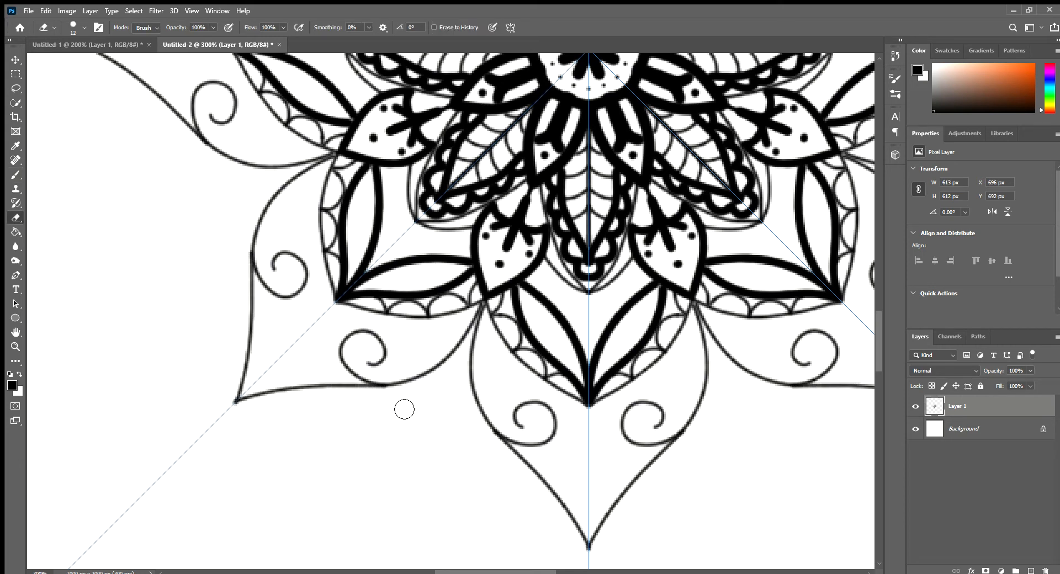
# Step: Examine the new pointed petals with spirals all around the mandala
pyautogui.press('z')
pyautogui.keyDown('alt'); pyautogui.click(354, 401); pyautogui.keyUp('alt')
pyautogui.keyDown('alt'); pyautogui.click(354, 402); pyautogui.keyUp('alt')
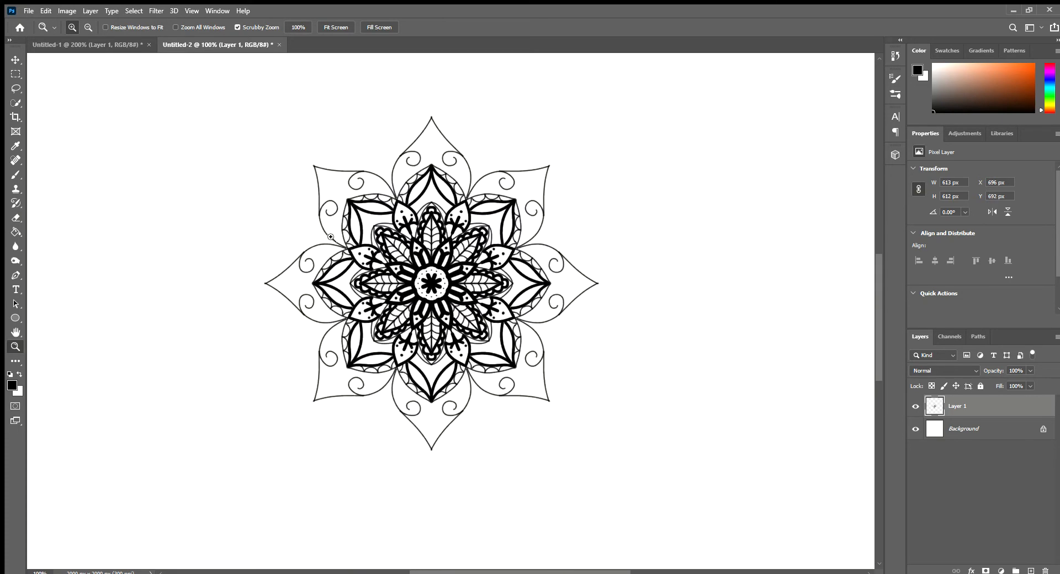
pyautogui.click(338, 228)
pyautogui.press('b')
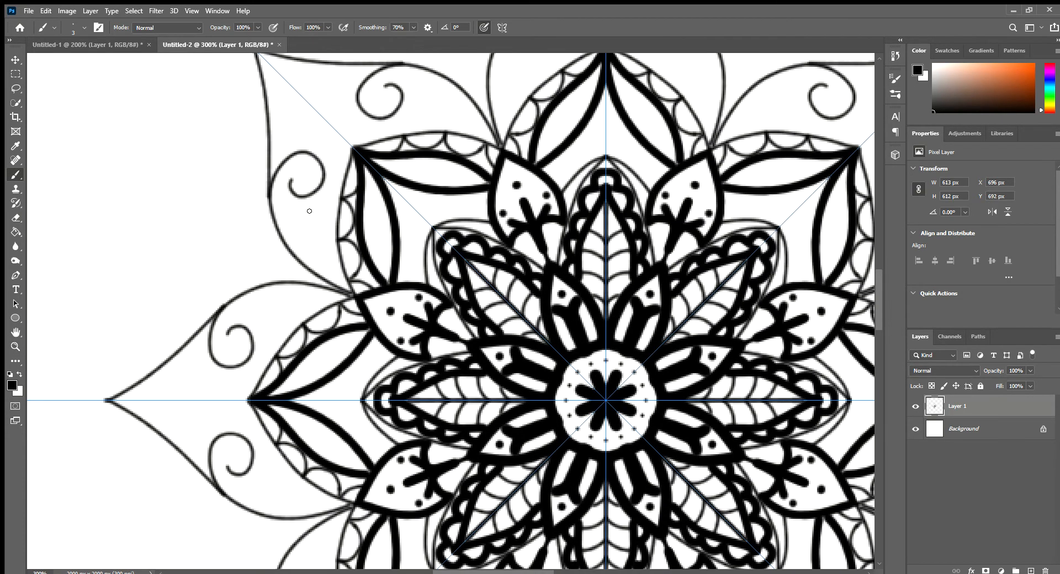
pyautogui.moveTo(361, 153); pyautogui.dragTo(403, 244)
pyautogui.press('e')
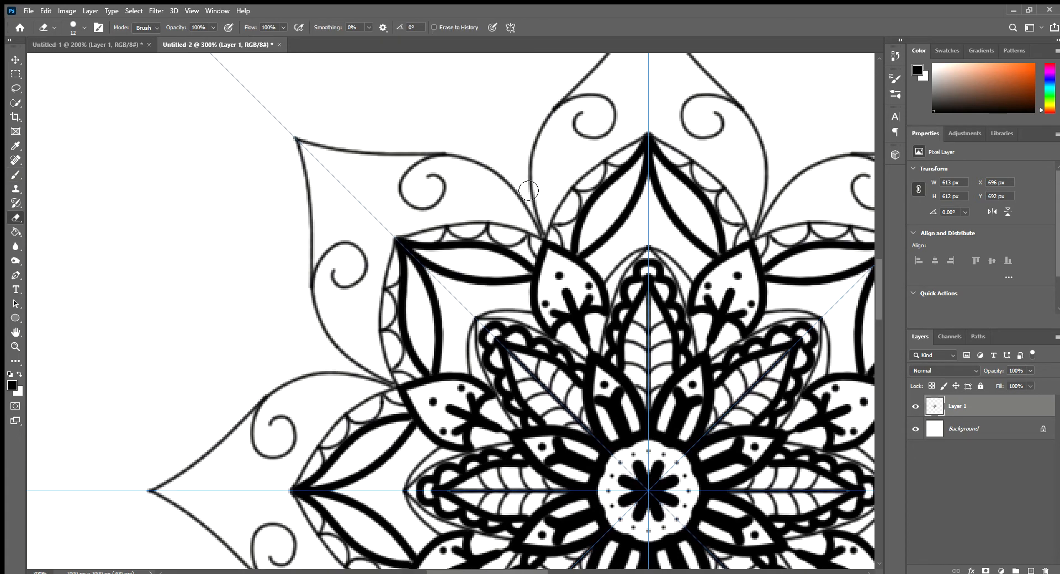
pyautogui.moveTo(544, 392)
pyautogui.mouseDown()
pyautogui.moveTo(478, 306)
pyautogui.moveTo(483, 362)
pyautogui.mouseUp()
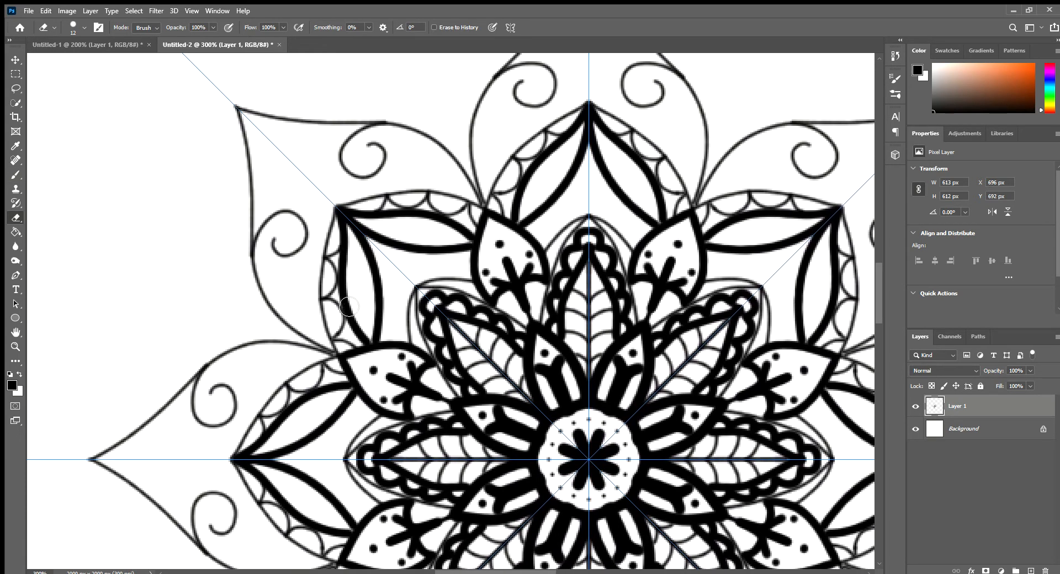
pyautogui.moveTo(460, 428); pyautogui.dragTo(478, 170)
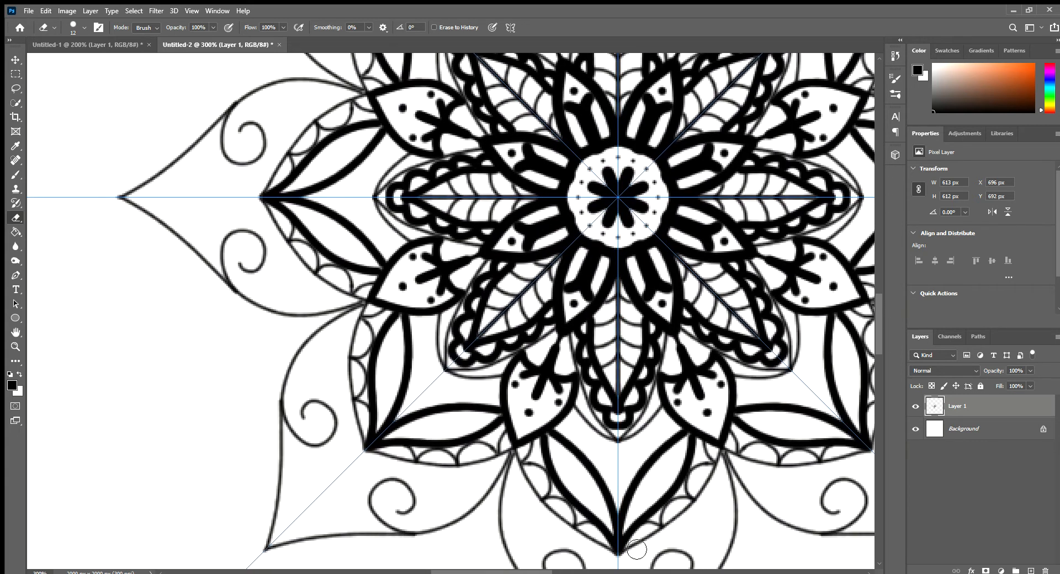
pyautogui.moveTo(547, 499)
pyautogui.mouseDown()
pyautogui.moveTo(557, 494)
pyautogui.moveTo(555, 331)
pyautogui.mouseUp()
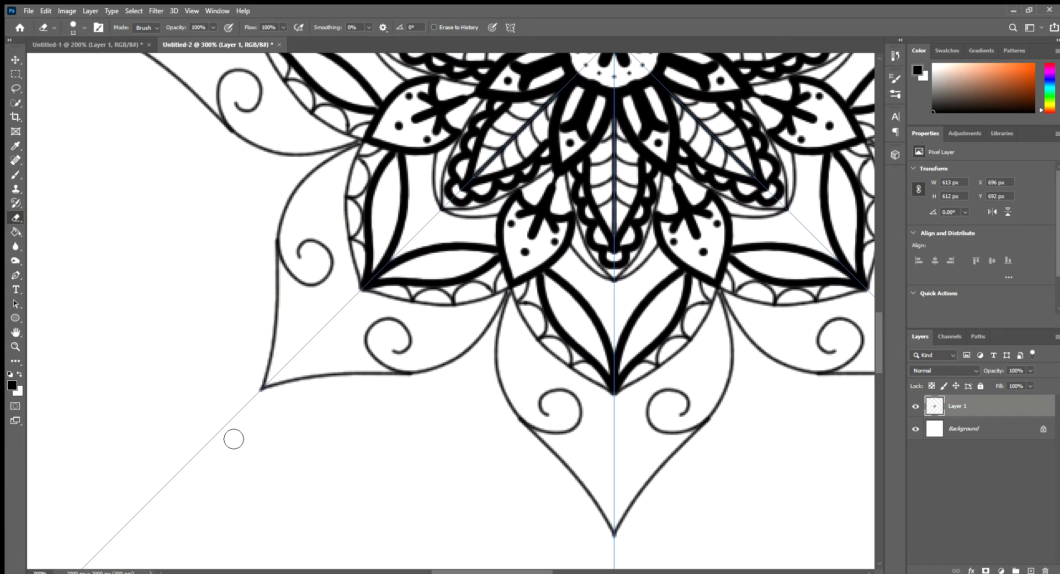
# Step: Trace the outline of each spiral-decorated petal from base to tip with a thicker 5 px brush
pyautogui.press('b')
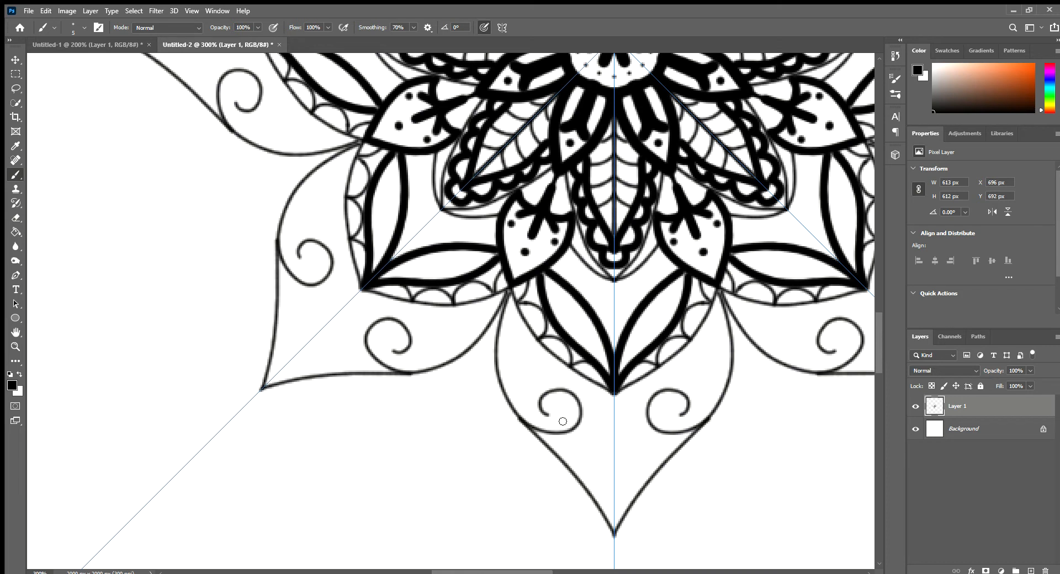
pyautogui.moveTo(261, 393); pyautogui.dragTo(329, 378)
pyautogui.moveTo(359, 377)
pyautogui.mouseDown()
pyautogui.moveTo(470, 361)
pyautogui.moveTo(492, 346)
pyautogui.moveTo(517, 289)
pyautogui.mouseUp()
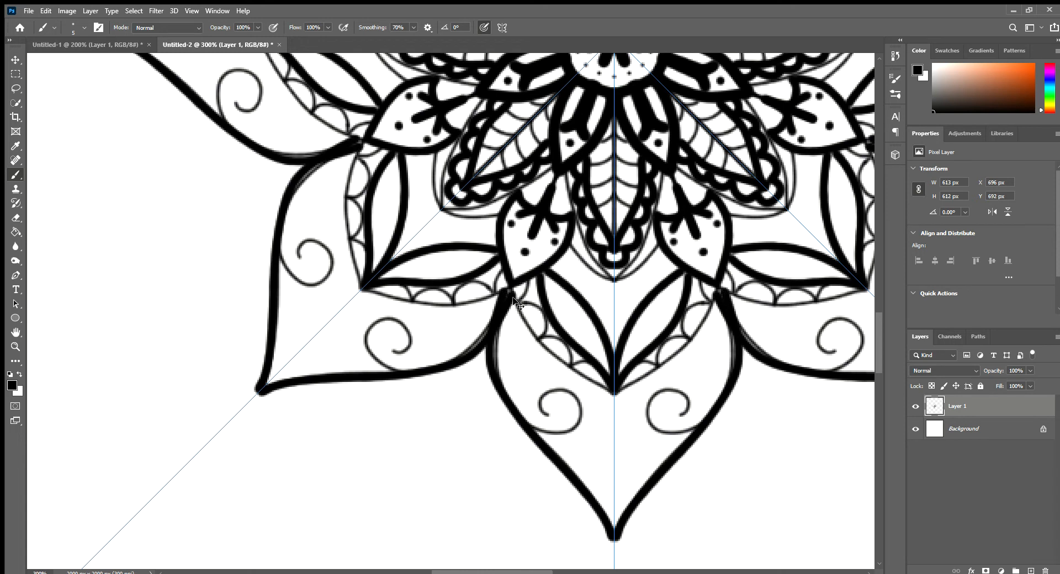
pyautogui.hotkey('ctrl', 'z')
pyautogui.moveTo(509, 290)
pyautogui.mouseDown()
pyautogui.moveTo(470, 352)
pyautogui.moveTo(415, 379)
pyautogui.moveTo(318, 374)
pyautogui.moveTo(252, 395)
pyautogui.mouseUp()
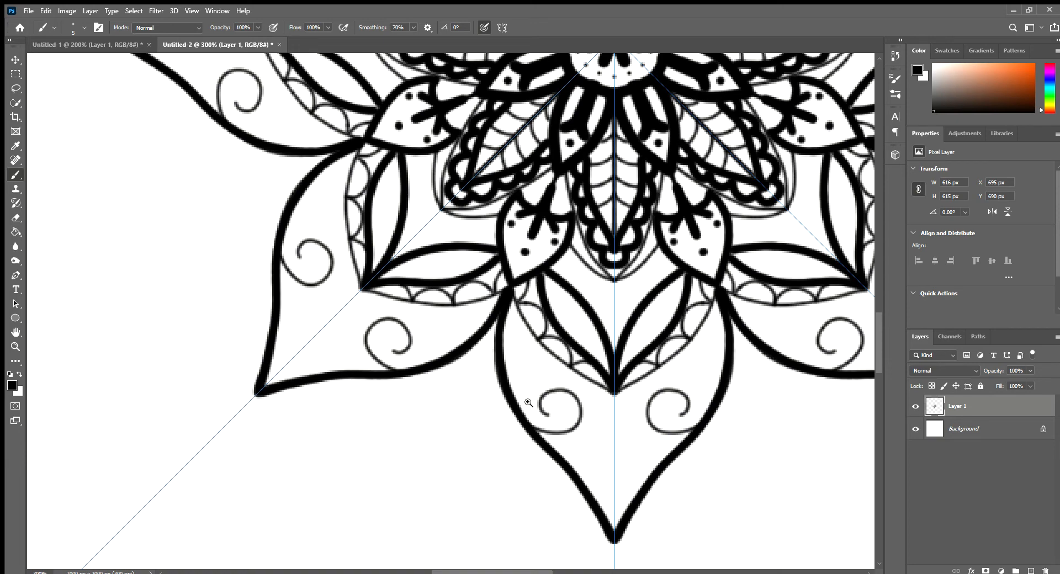
pyautogui.press('z')
pyautogui.keyDown('alt'); pyautogui.click(428, 407); pyautogui.keyUp('alt')
pyautogui.keyDown('alt'); pyautogui.click(420, 408); pyautogui.keyUp('alt')
pyautogui.click(397, 385)
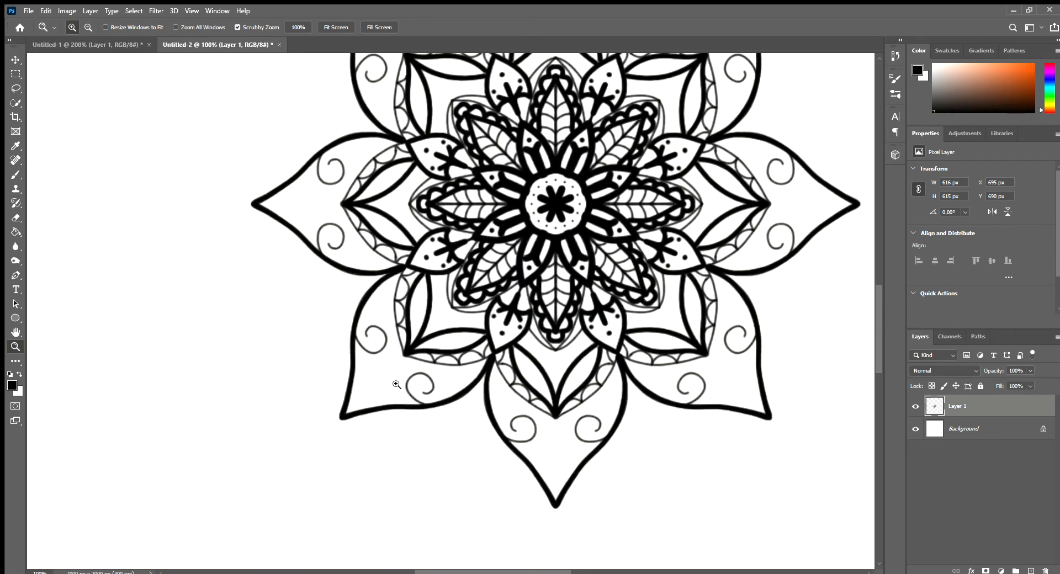
pyautogui.click(397, 385)
pyautogui.press('b')
pyautogui.moveTo(309, 434)
pyautogui.mouseDown()
pyautogui.moveTo(436, 325)
pyautogui.moveTo(338, 409)
pyautogui.mouseUp()
pyautogui.hotkey('ctrl', 'z')
pyautogui.hotkey('ctrl', 'z')
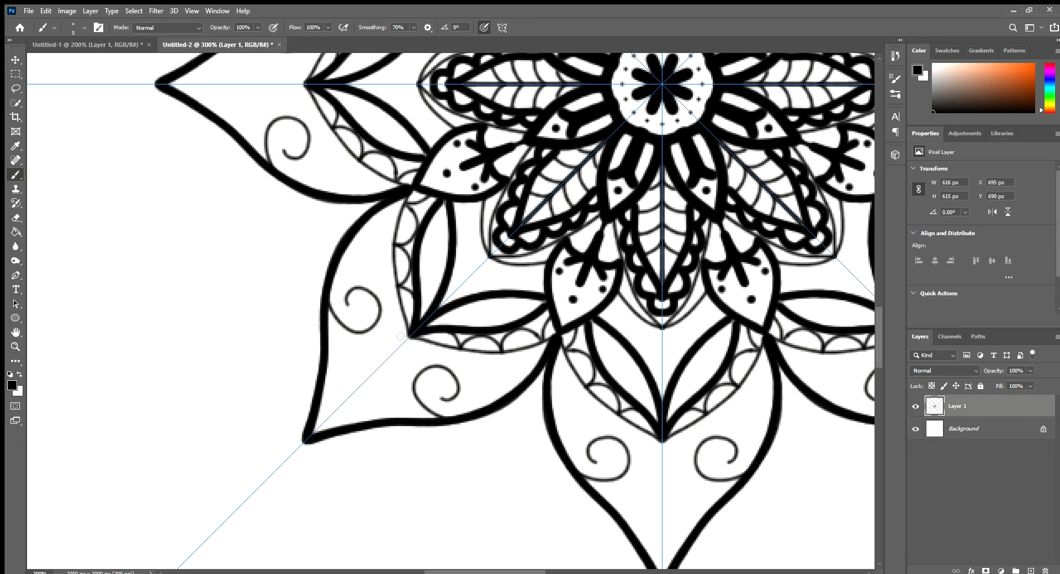
# Step: Paint a narrow teardrop along the axis of each spiral-decorated petal's tip, and a second bulging outline around the petal that meets its point
pyautogui.moveTo(401, 336)
pyautogui.mouseDown()
pyautogui.moveTo(355, 345)
pyautogui.moveTo(343, 391)
pyautogui.moveTo(311, 438)
pyautogui.mouseUp()
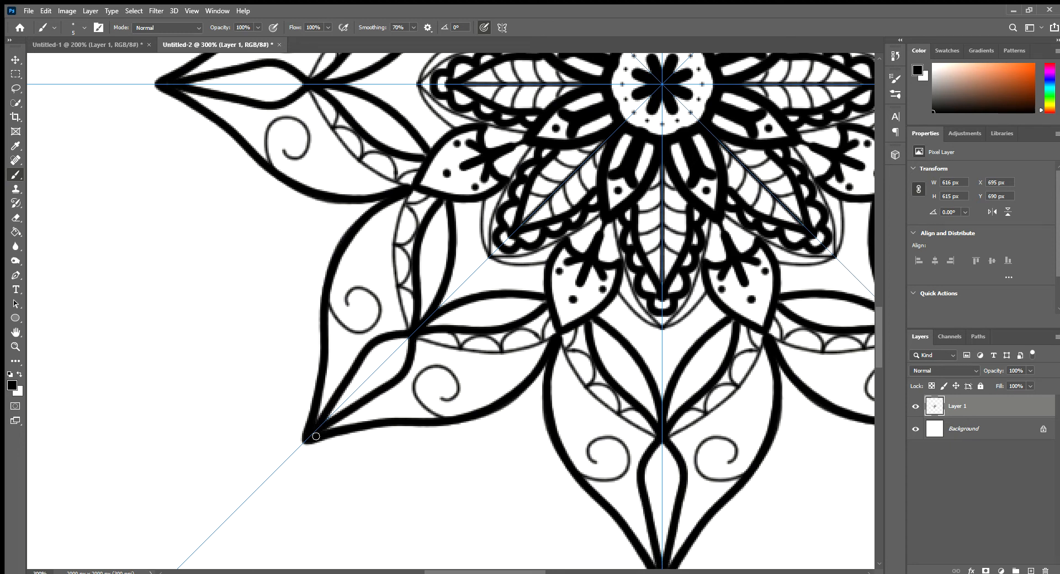
pyautogui.moveTo(507, 353); pyautogui.dragTo(349, 317)
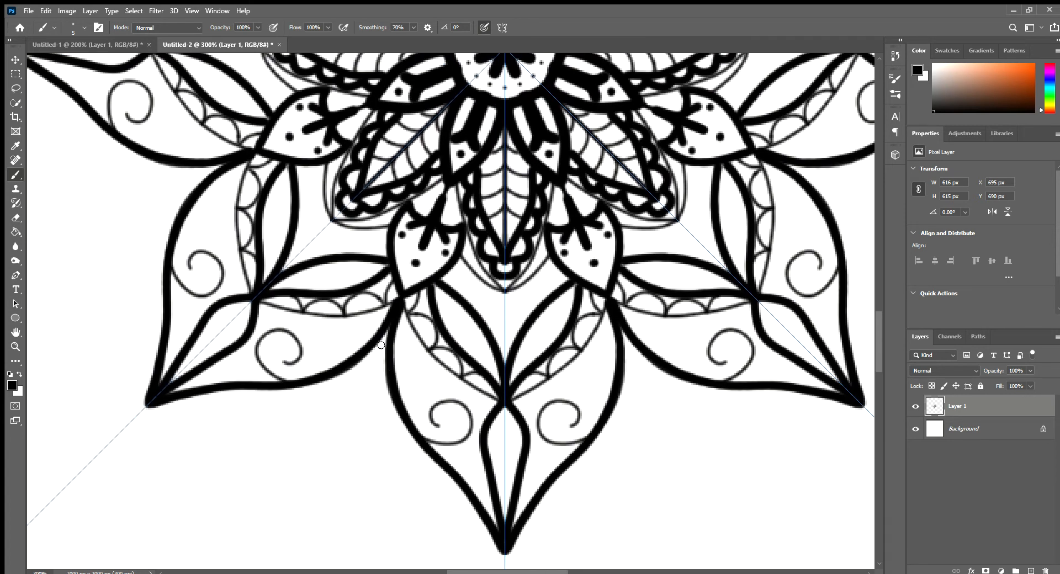
pyautogui.moveTo(386, 334)
pyautogui.mouseDown()
pyautogui.moveTo(366, 378)
pyautogui.moveTo(341, 398)
pyautogui.mouseUp()
pyautogui.moveTo(385, 458)
pyautogui.mouseDown()
pyautogui.moveTo(483, 550)
pyautogui.moveTo(523, 566)
pyautogui.mouseUp()
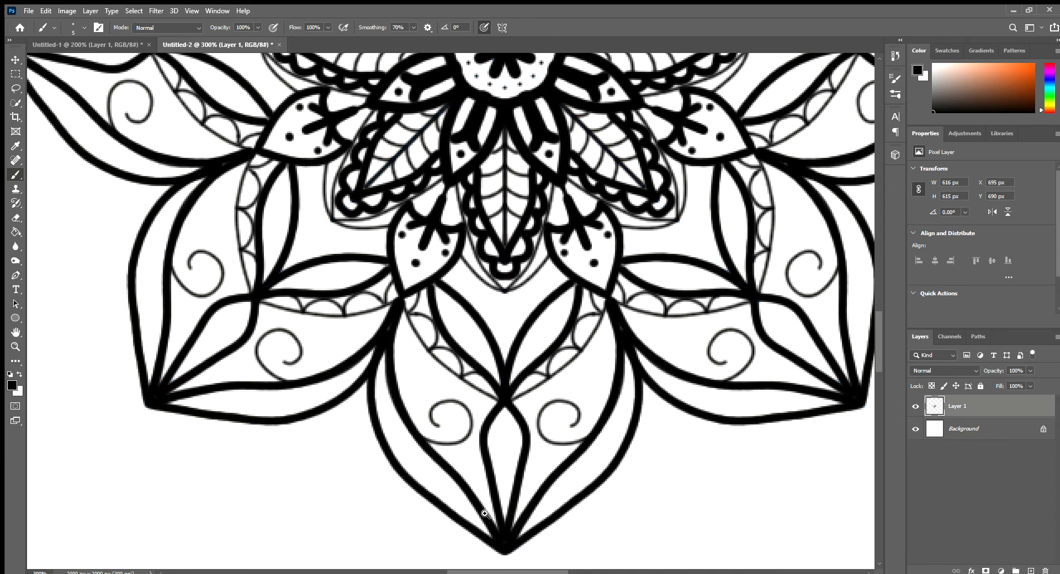
# Step: Stipple the narrow band between the two outlines of each spiral-decorated petal with small 4 px dots, from tip to base
pyautogui.press('z')
pyautogui.keyDown('alt'); pyautogui.click(425, 440); pyautogui.keyUp('alt')
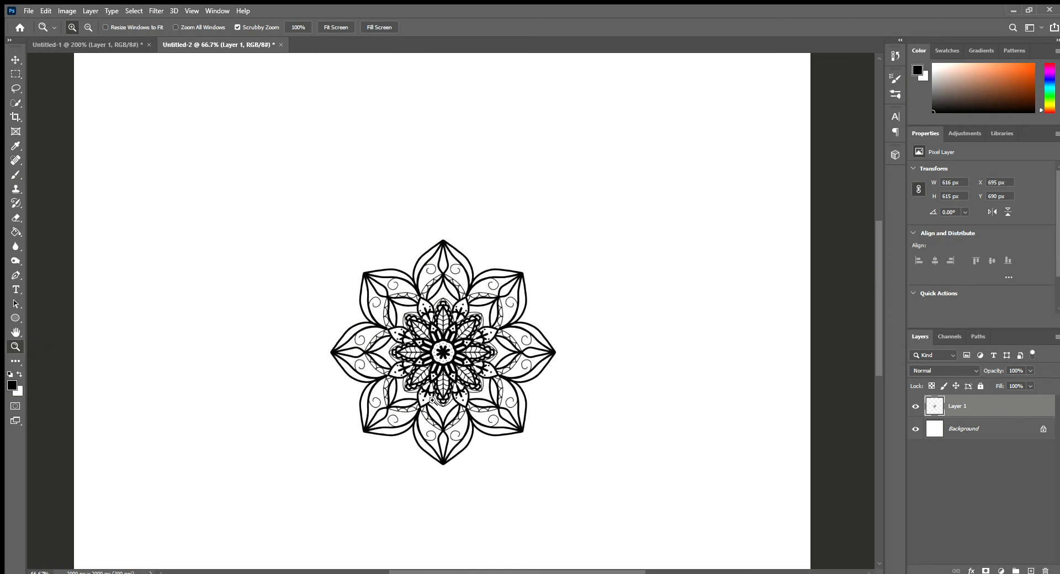
pyautogui.click(447, 386)
pyautogui.click(453, 414)
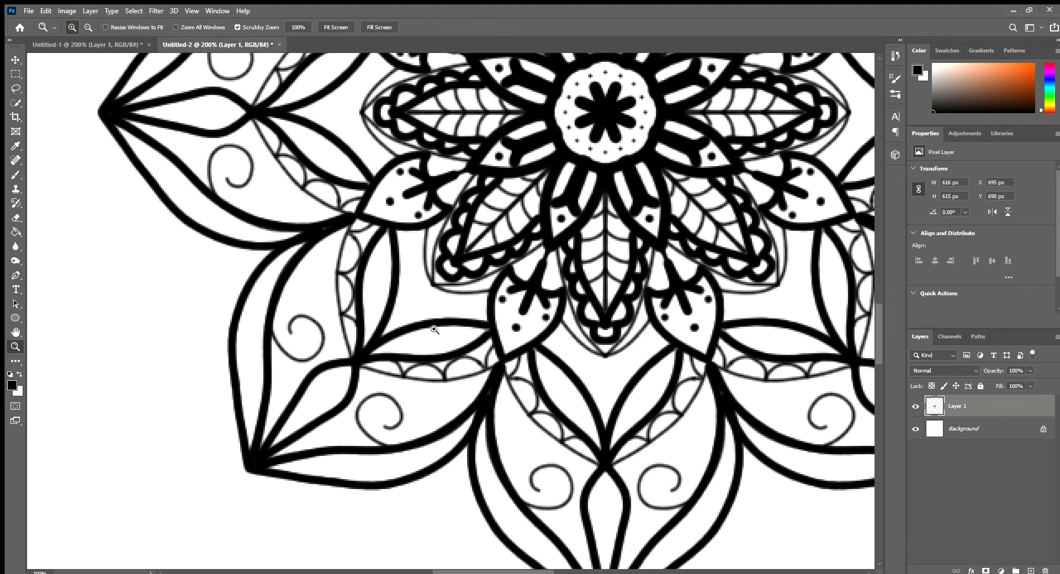
pyautogui.click(437, 331)
pyautogui.moveTo(579, 326); pyautogui.dragTo(527, 318)
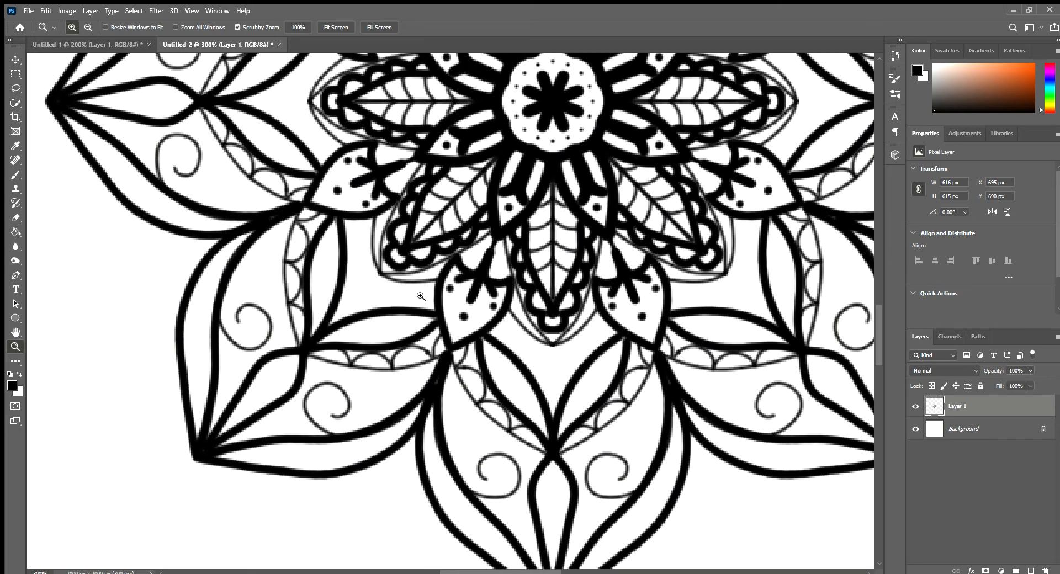
pyautogui.press('b')
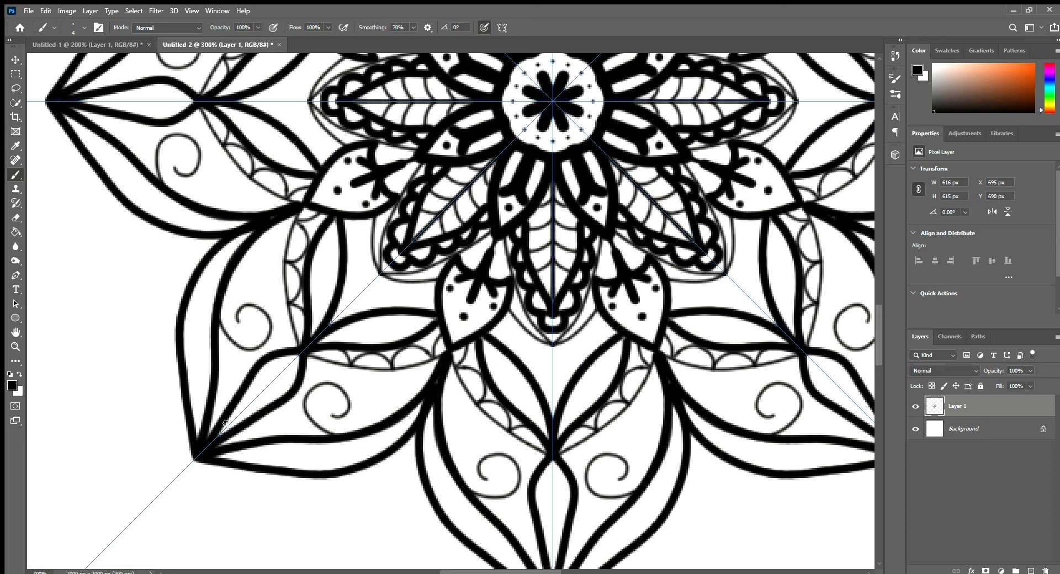
pyautogui.click(198, 427)
pyautogui.click(198, 408)
pyautogui.click(197, 417)
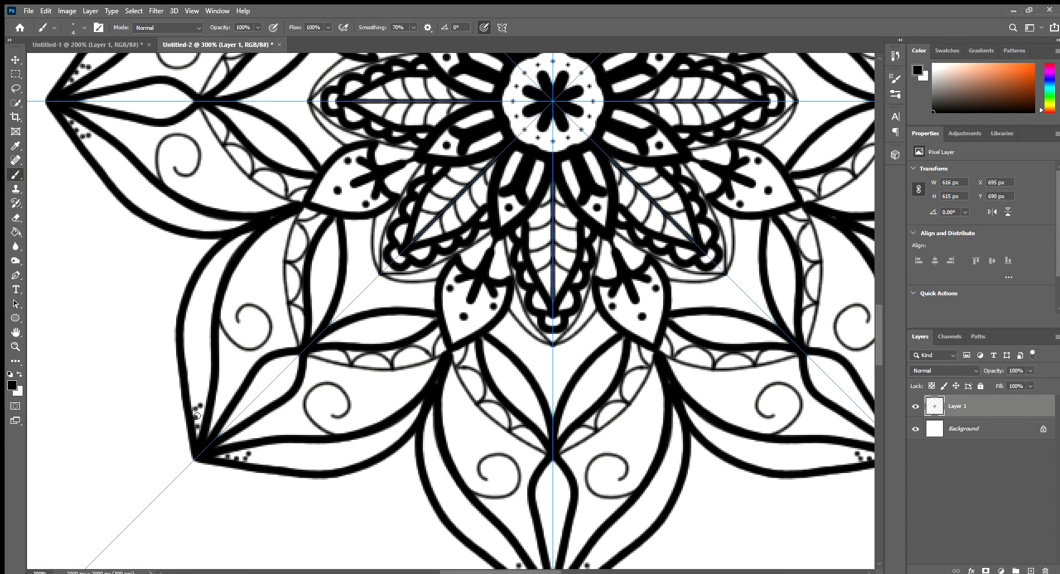
pyautogui.click(198, 415)
pyautogui.click(195, 398)
pyautogui.click(189, 403)
pyautogui.click(207, 409)
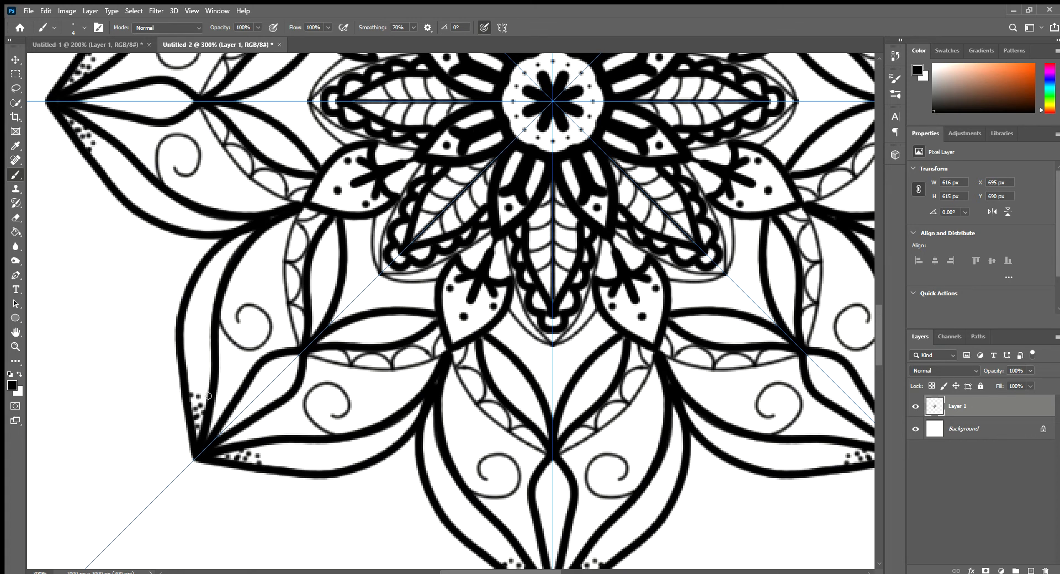
pyautogui.click(204, 398)
pyautogui.click(200, 390)
pyautogui.click(199, 387)
pyautogui.click(193, 389)
pyautogui.click(205, 390)
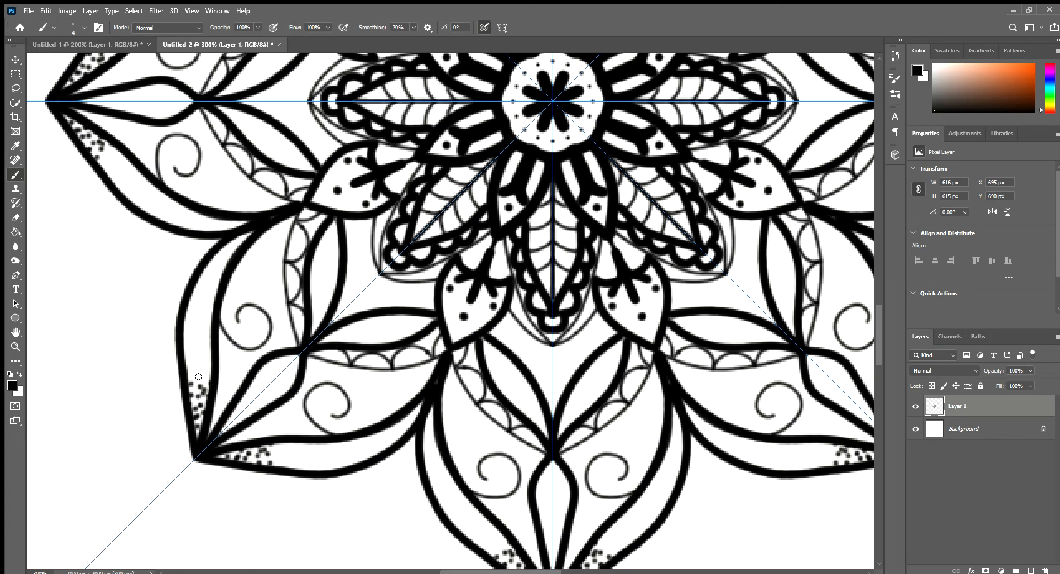
pyautogui.click(191, 397)
pyautogui.click(197, 395)
pyautogui.click(207, 380)
pyautogui.click(200, 374)
pyautogui.click(192, 374)
pyautogui.click(185, 374)
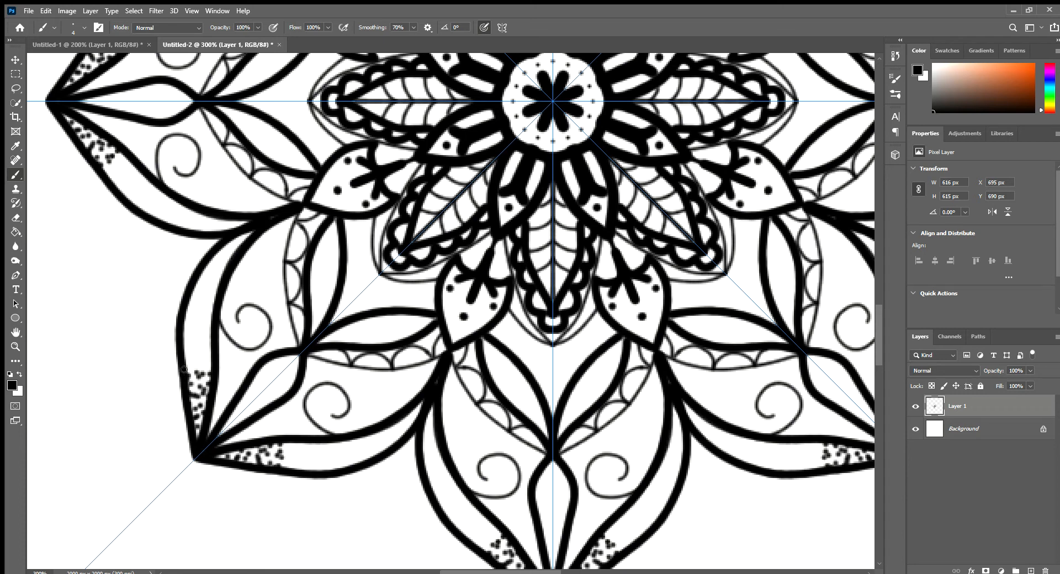
pyautogui.click(187, 366)
pyautogui.click(201, 361)
pyautogui.click(195, 375)
pyautogui.click(197, 381)
pyautogui.click(205, 365)
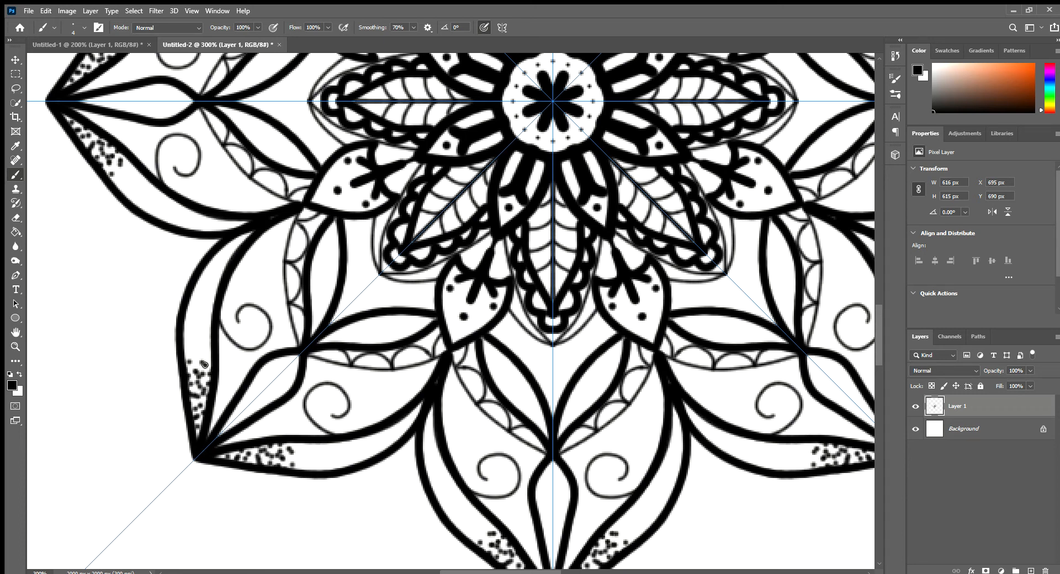
pyautogui.click(194, 385)
pyautogui.click(196, 390)
pyautogui.click(196, 396)
pyautogui.click(197, 412)
pyautogui.click(206, 392)
pyautogui.click(199, 424)
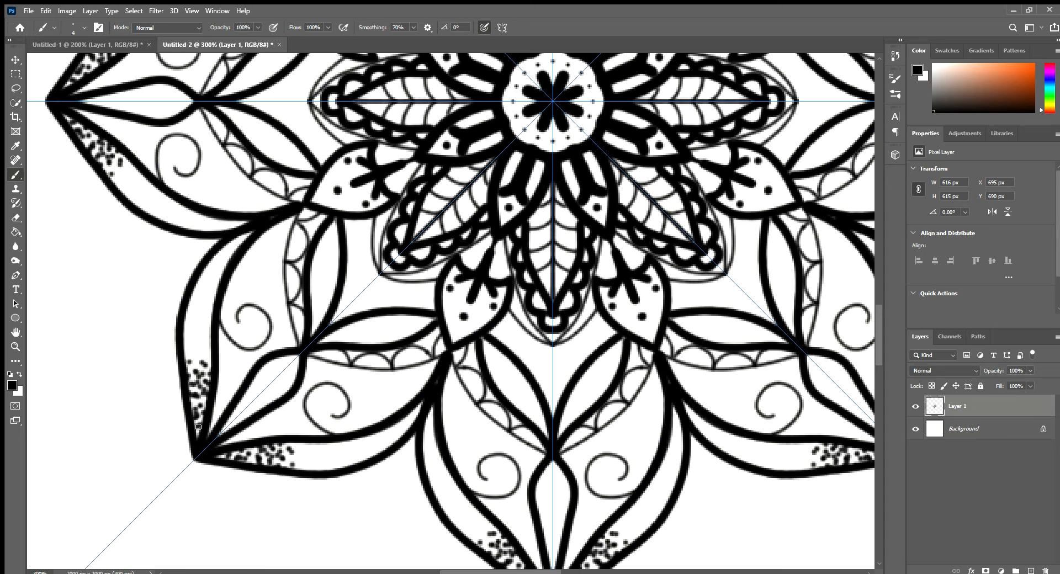
pyautogui.click(196, 350)
pyautogui.click(193, 365)
pyautogui.click(193, 360)
pyautogui.click(186, 355)
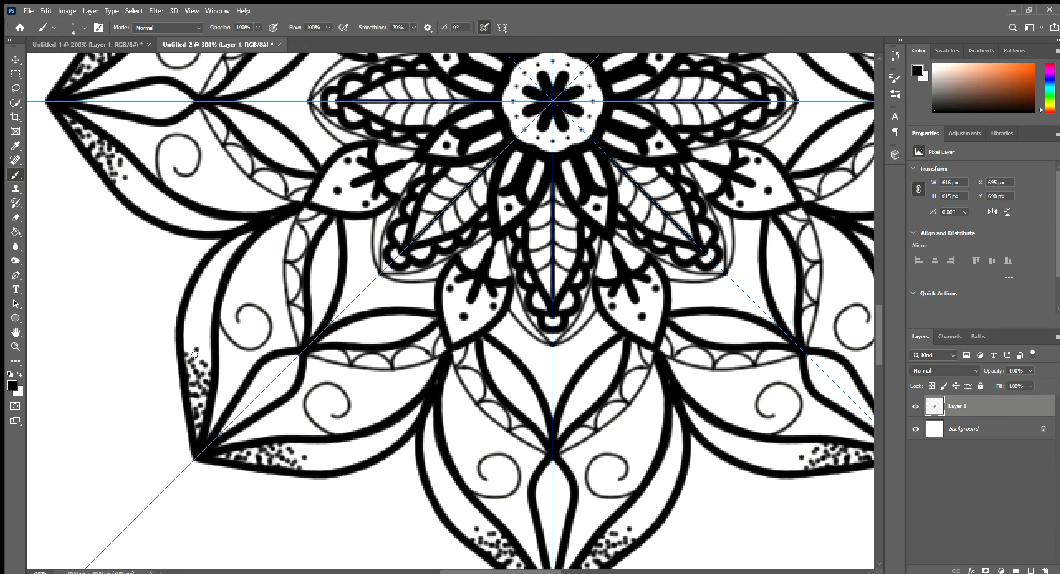
pyautogui.click(194, 355)
pyautogui.click(203, 357)
pyautogui.click(208, 352)
pyautogui.click(206, 341)
pyautogui.click(191, 341)
pyautogui.click(188, 347)
pyautogui.click(192, 352)
pyautogui.click(197, 346)
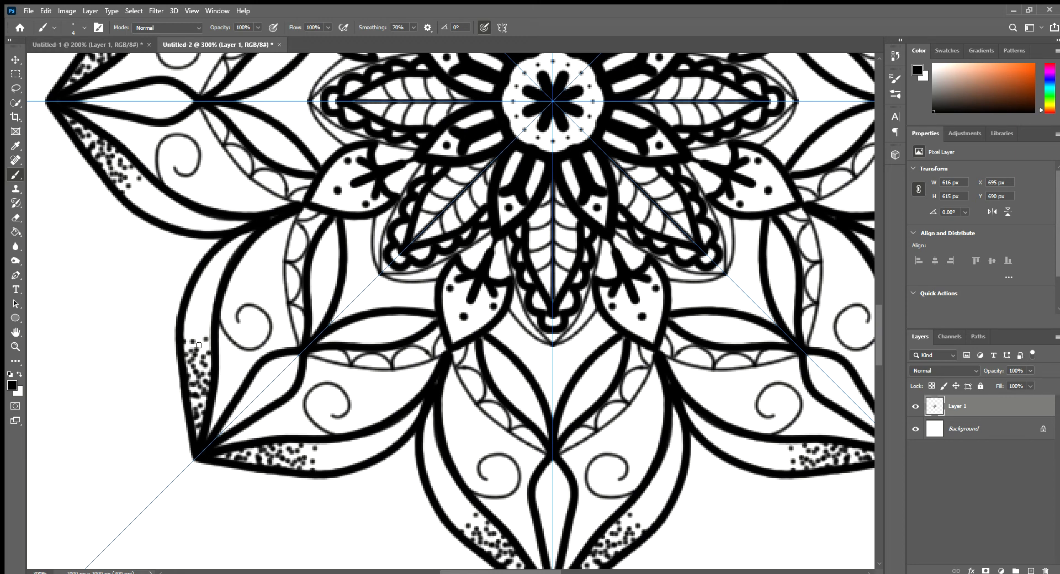
pyautogui.click(199, 340)
pyautogui.click(194, 337)
pyautogui.click(189, 336)
pyautogui.click(203, 334)
pyautogui.click(207, 327)
pyautogui.click(204, 327)
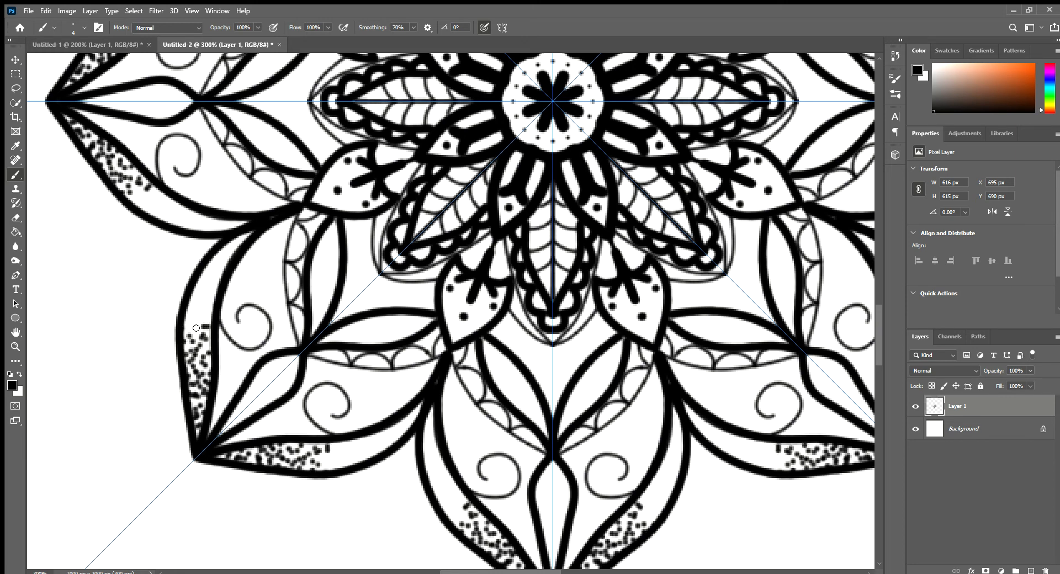
pyautogui.click(198, 328)
pyautogui.click(197, 334)
pyautogui.click(189, 327)
pyautogui.click(202, 318)
pyautogui.click(207, 315)
pyautogui.click(206, 313)
pyautogui.click(202, 330)
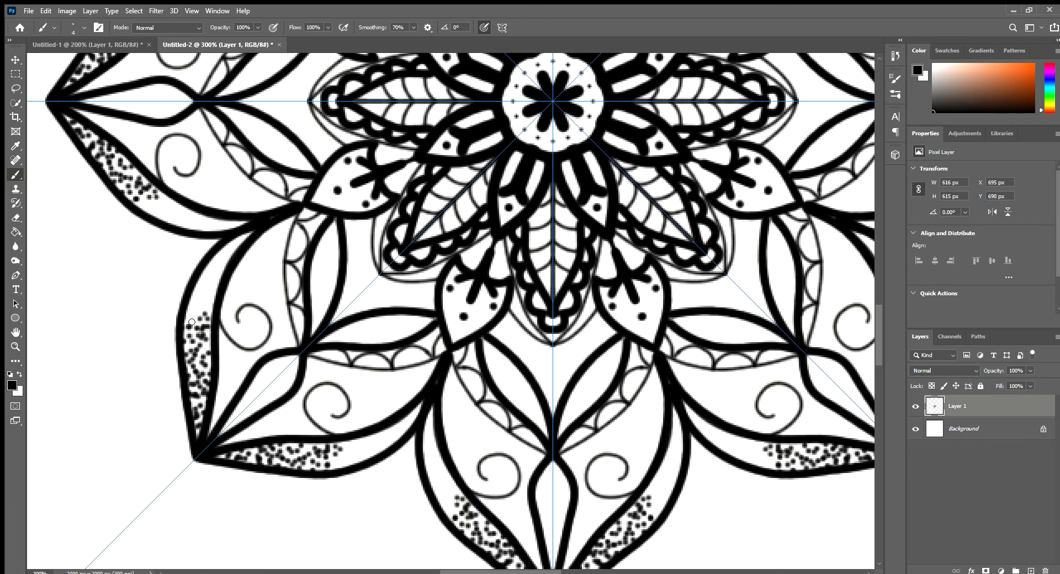
pyautogui.click(191, 320)
pyautogui.click(191, 312)
pyautogui.click(194, 312)
pyautogui.click(204, 303)
pyautogui.click(191, 303)
pyautogui.click(201, 311)
pyautogui.click(211, 305)
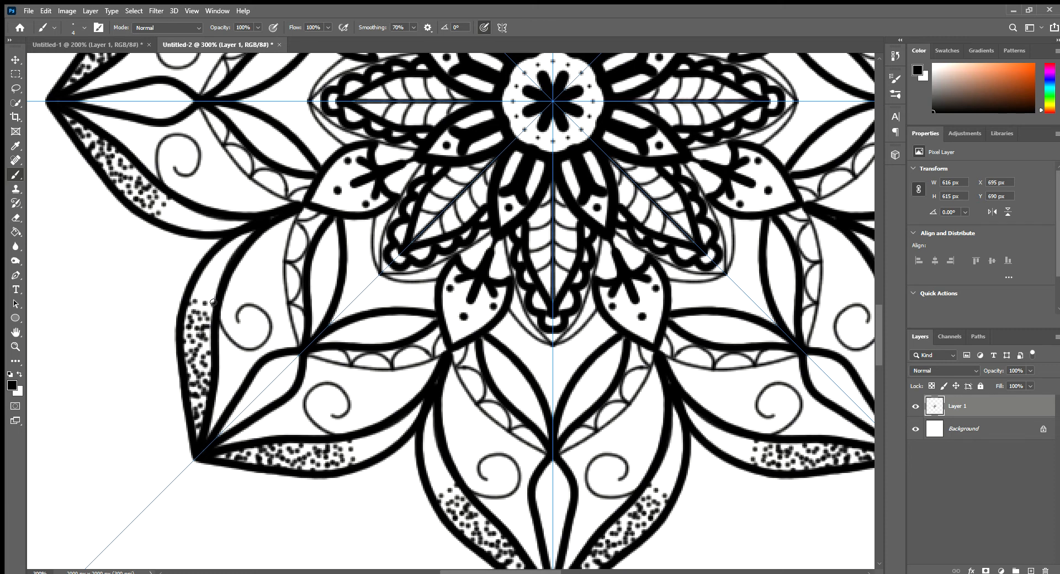
pyautogui.click(211, 298)
pyautogui.click(196, 303)
pyautogui.click(197, 309)
pyautogui.click(203, 311)
pyautogui.click(199, 295)
pyautogui.click(200, 293)
pyautogui.click(198, 288)
pyautogui.click(193, 291)
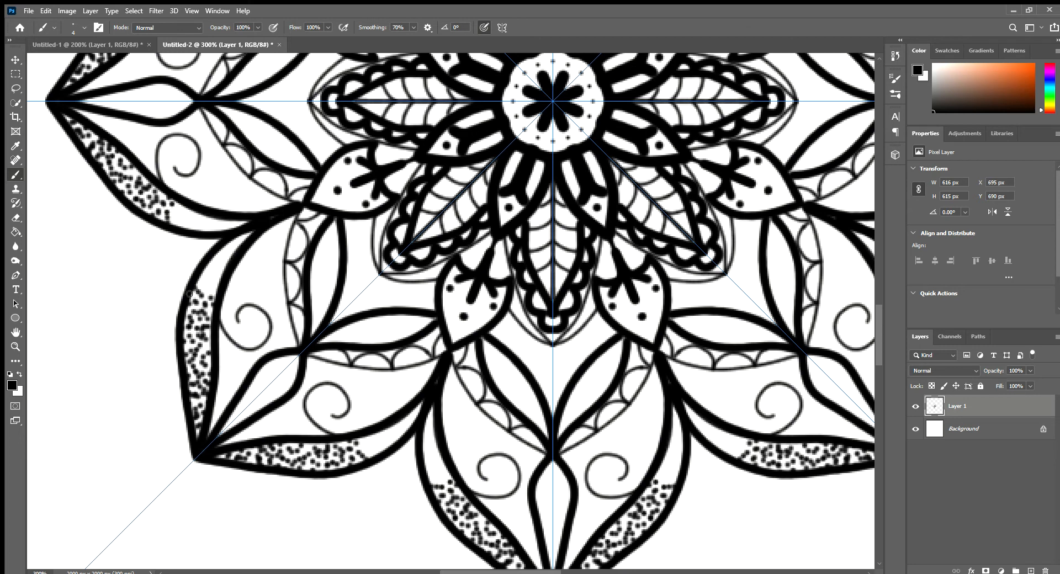
pyautogui.click(190, 294)
pyautogui.click(209, 293)
pyautogui.click(213, 290)
pyautogui.click(205, 283)
pyautogui.click(202, 285)
pyautogui.click(207, 295)
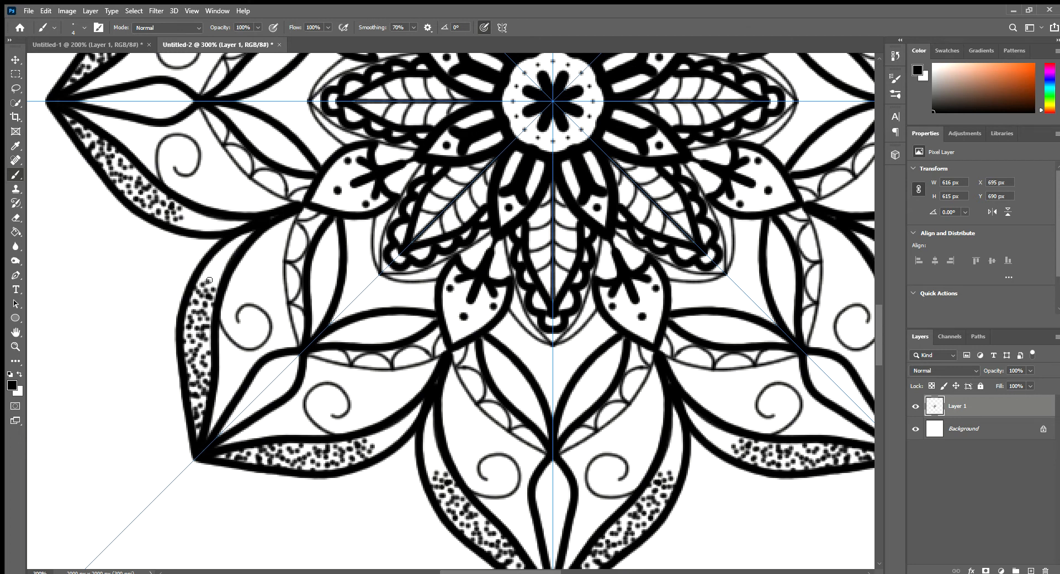
pyautogui.click(209, 280)
pyautogui.click(210, 274)
pyautogui.click(216, 269)
pyautogui.click(213, 279)
pyautogui.click(216, 288)
pyautogui.click(213, 275)
pyautogui.click(207, 270)
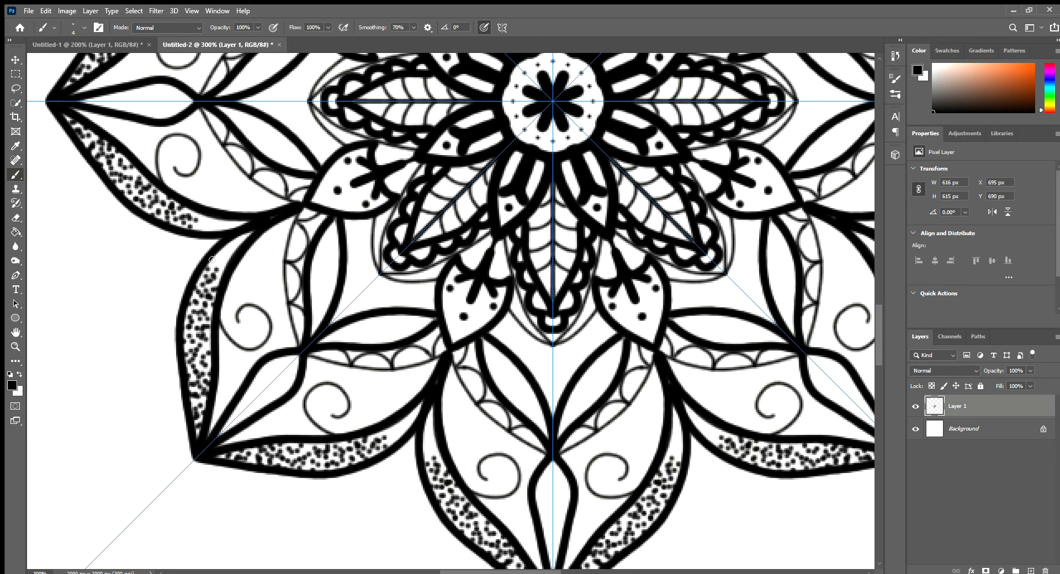
pyautogui.click(212, 261)
pyautogui.click(223, 255)
pyautogui.click(221, 266)
pyautogui.click(214, 286)
pyautogui.click(221, 259)
pyautogui.click(226, 250)
pyautogui.click(232, 250)
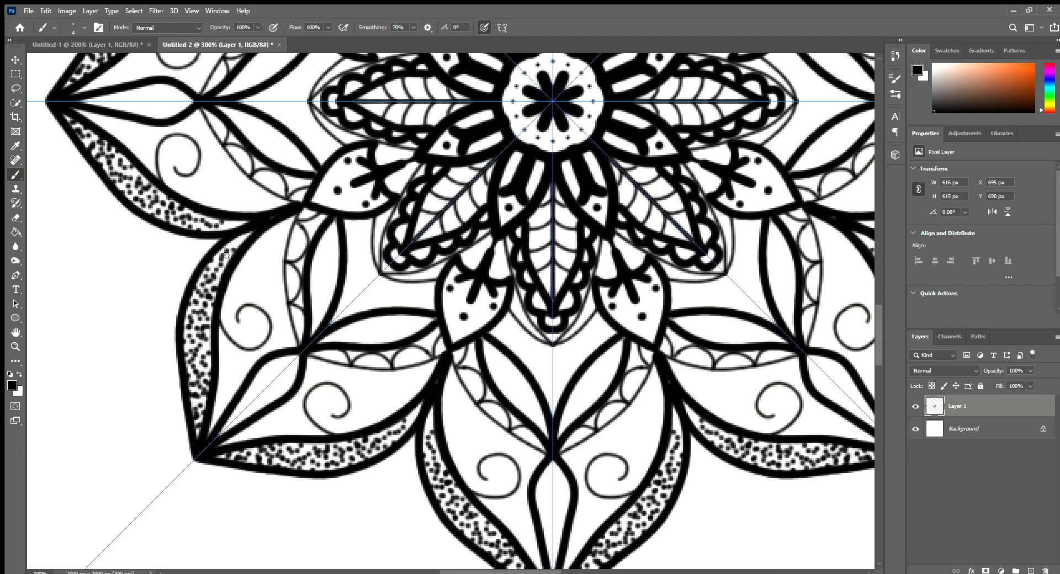
pyautogui.click(226, 256)
pyautogui.click(213, 269)
pyautogui.click(216, 265)
pyautogui.click(229, 256)
pyautogui.click(235, 245)
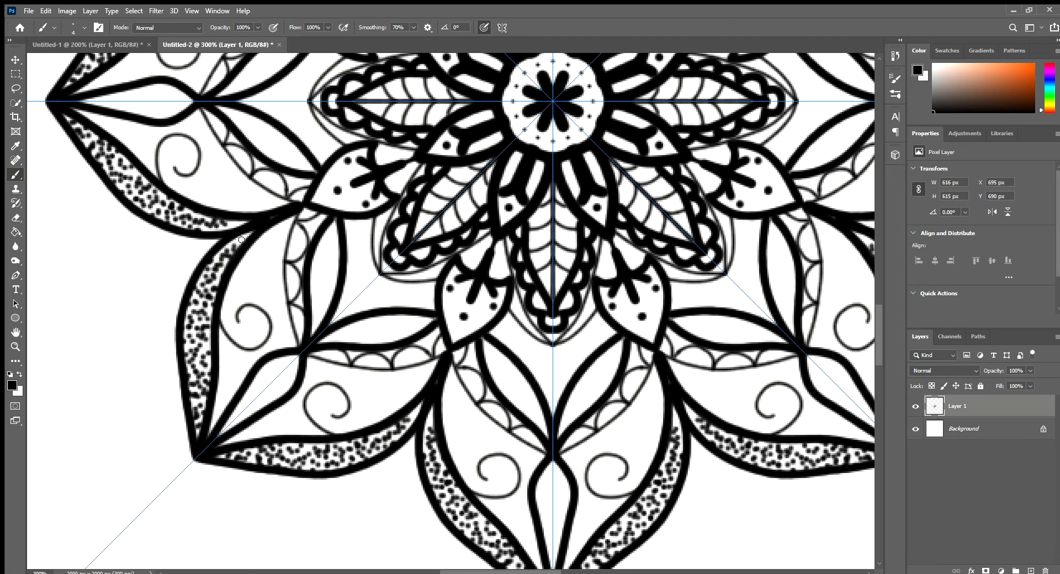
pyautogui.click(242, 241)
pyautogui.click(230, 248)
pyautogui.click(217, 250)
pyautogui.click(219, 263)
pyautogui.click(241, 249)
pyautogui.click(242, 241)
pyautogui.click(249, 235)
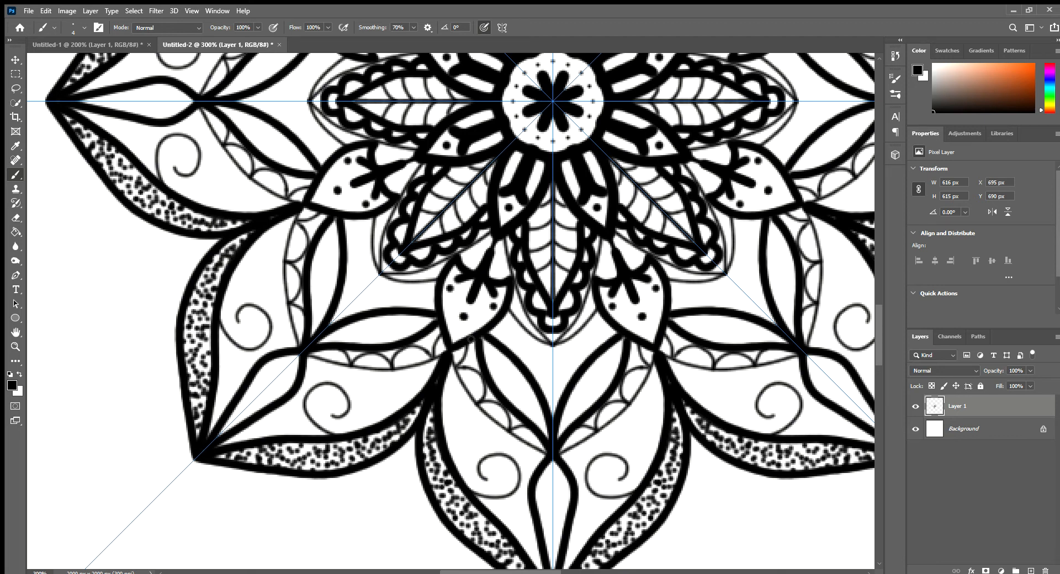
# Step: Dot the pointed ends of the paired leaf shapes inside each spiral-decorated petal, where the two leaves meet
pyautogui.press('z')
pyautogui.keyDown('alt'); pyautogui.click(507, 372); pyautogui.keyUp('alt')
pyautogui.keyDown('alt'); pyautogui.click(507, 372); pyautogui.keyUp('alt')
pyautogui.moveTo(669, 377); pyautogui.dragTo(538, 382)
pyautogui.click(400, 217)
pyautogui.click(413, 265)
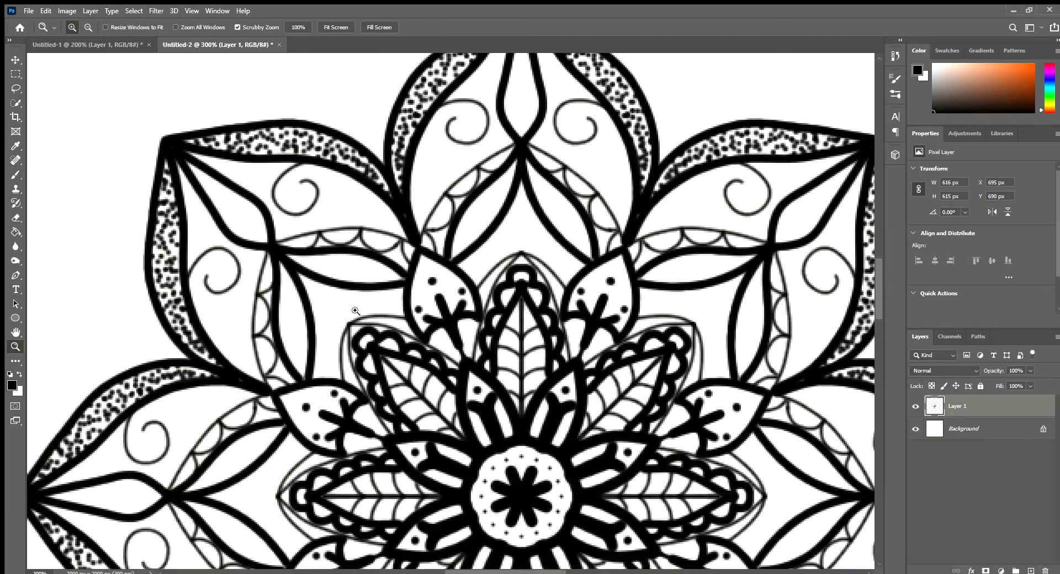
pyautogui.press('b')
pyautogui.click(288, 279)
pyautogui.click(284, 277)
pyautogui.click(285, 272)
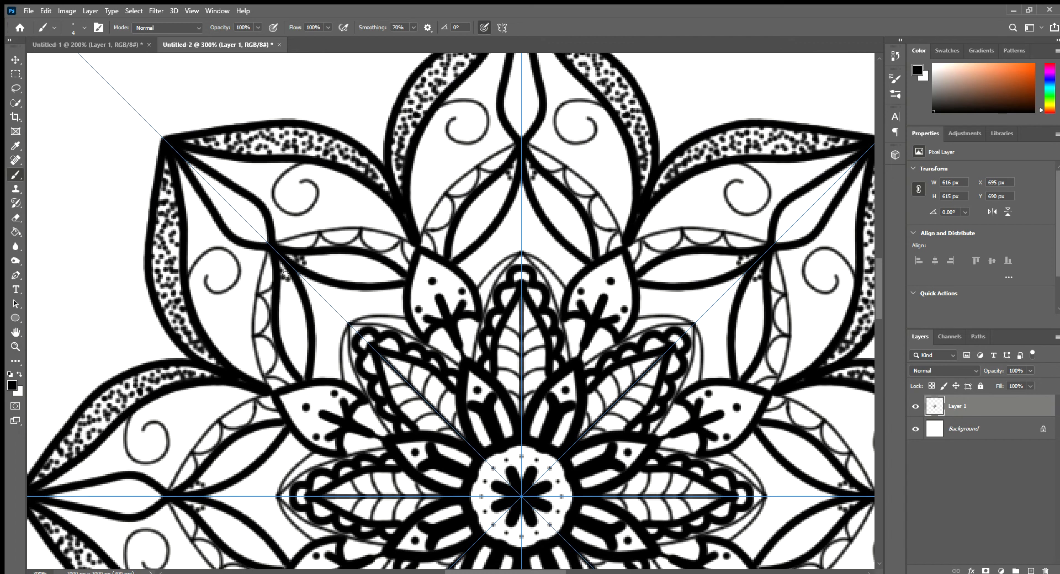
pyautogui.click(286, 277)
pyautogui.click(289, 287)
pyautogui.click(281, 285)
pyautogui.hotkey('ctrl', 'z')
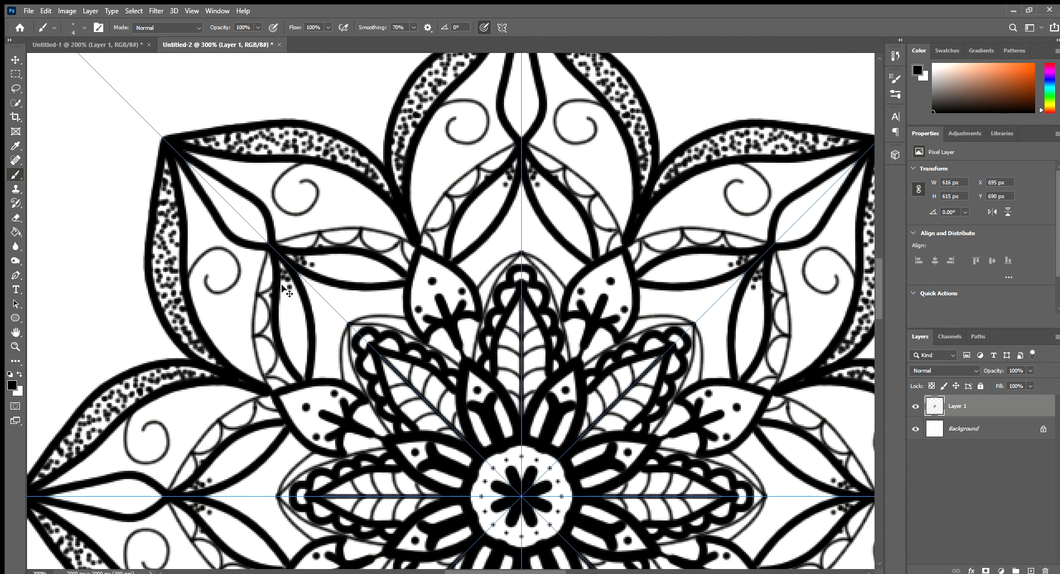
pyautogui.hotkey('ctrl', 'z')
pyautogui.click(285, 283)
pyautogui.click(282, 284)
pyautogui.hotkey('ctrl', 'z')
pyautogui.hotkey('ctrl', 'z')
# Step: Stipple the paired leaf shapes inside each spiral-decorated petal with small black dots, filling them from pointed tip to base
pyautogui.click(282, 282)
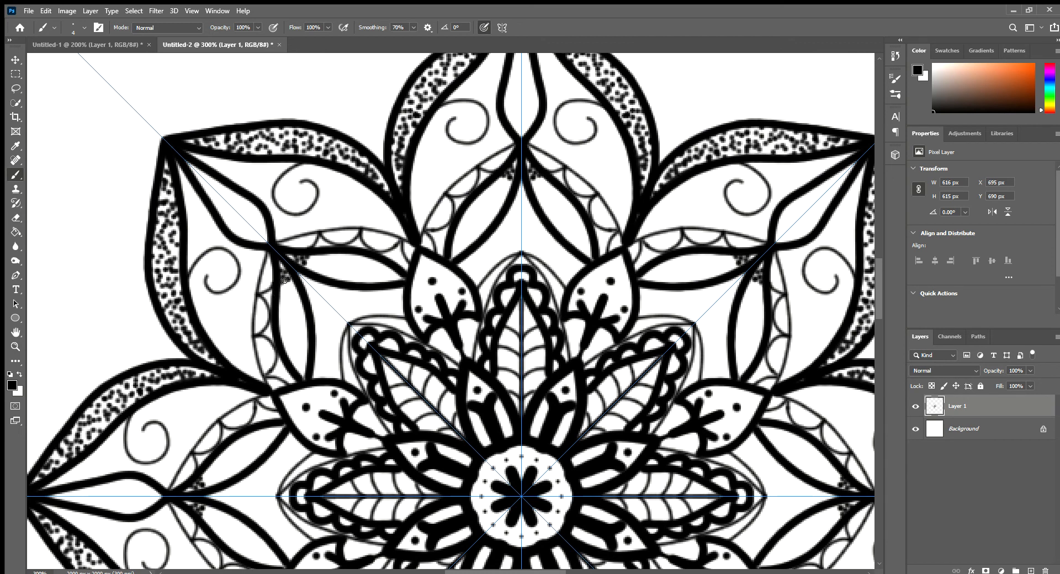
pyautogui.click(291, 283)
pyautogui.click(287, 289)
pyautogui.click(282, 287)
pyautogui.click(285, 286)
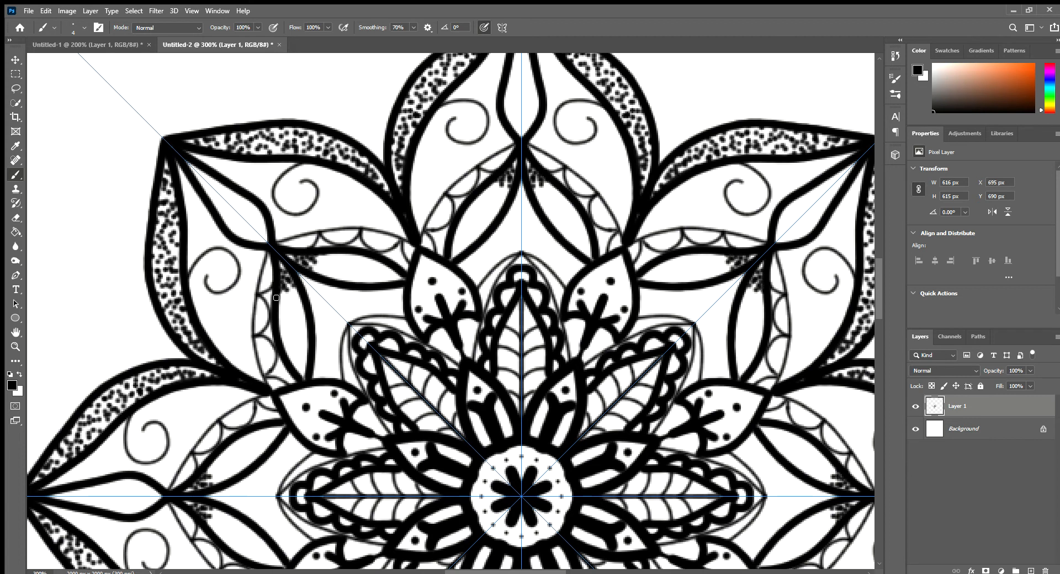
pyautogui.click(284, 300)
pyautogui.click(293, 291)
pyautogui.click(283, 293)
pyautogui.click(294, 295)
pyautogui.click(284, 301)
pyautogui.click(280, 315)
pyautogui.click(292, 314)
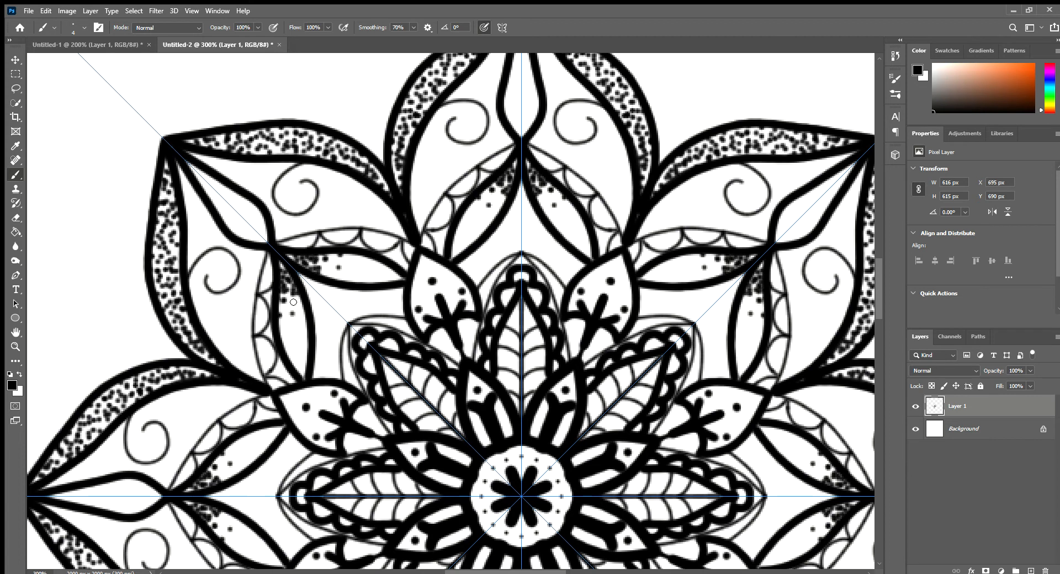
pyautogui.click(293, 302)
pyautogui.click(283, 306)
pyautogui.click(295, 309)
pyautogui.click(288, 294)
pyautogui.click(288, 299)
pyautogui.click(298, 302)
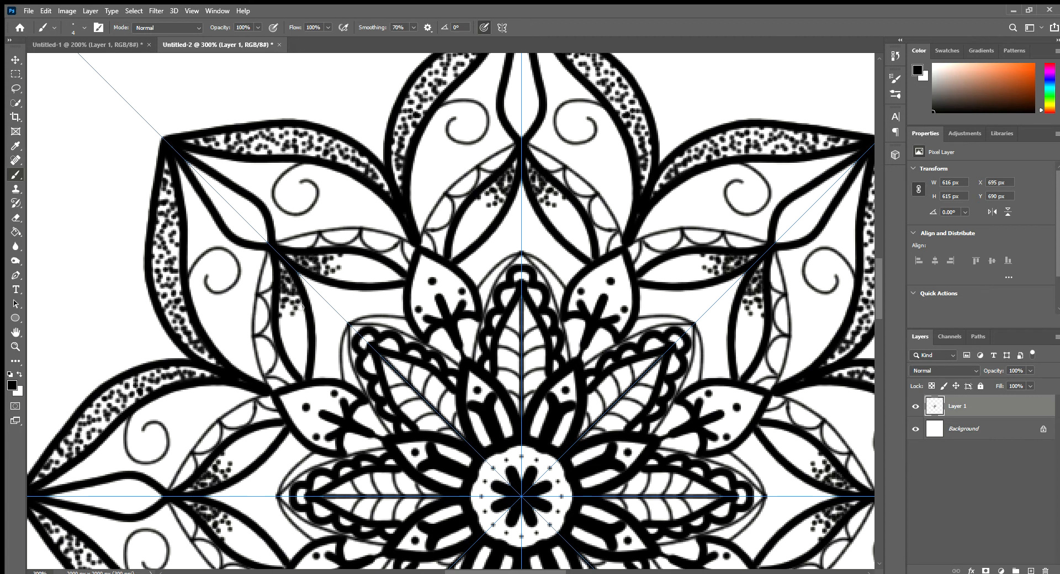
pyautogui.click(301, 309)
pyautogui.click(293, 315)
pyautogui.click(289, 311)
pyautogui.click(293, 307)
pyautogui.click(284, 314)
pyautogui.click(282, 332)
pyautogui.click(284, 319)
pyautogui.click(285, 322)
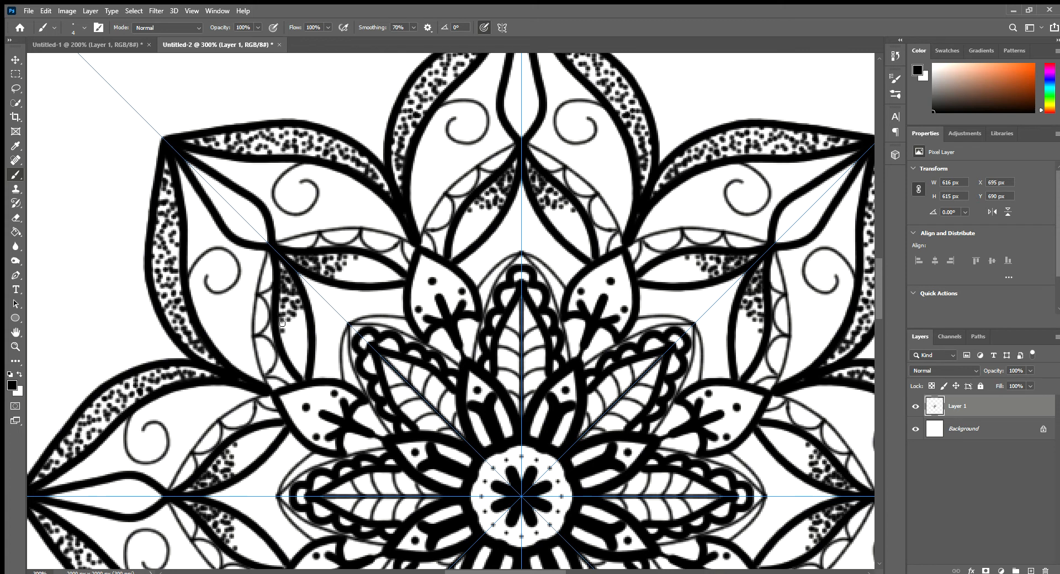
pyautogui.click(287, 328)
pyautogui.click(291, 330)
pyautogui.click(300, 317)
pyautogui.click(301, 314)
pyautogui.click(293, 323)
pyautogui.click(301, 324)
pyautogui.click(300, 333)
pyautogui.click(291, 336)
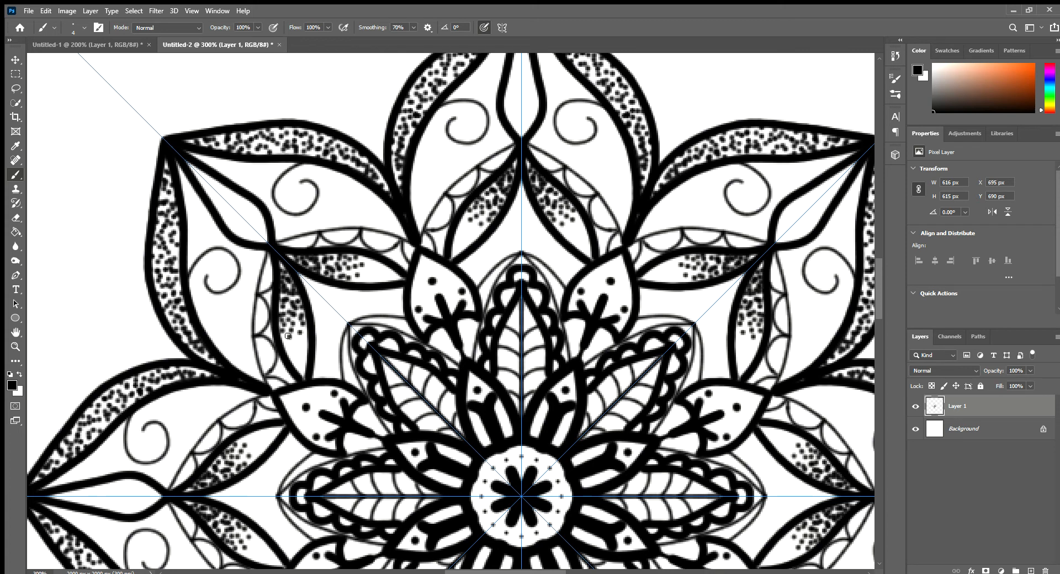
pyautogui.click(286, 340)
pyautogui.click(291, 349)
pyautogui.click(295, 351)
pyautogui.click(295, 339)
pyautogui.click(294, 334)
pyautogui.click(299, 326)
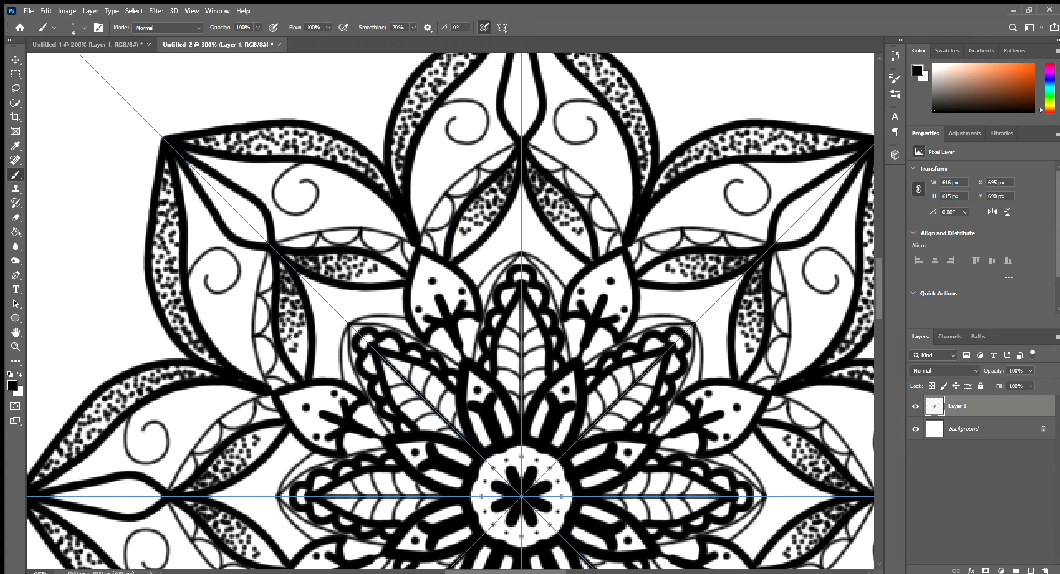
pyautogui.click(292, 343)
pyautogui.click(292, 346)
pyautogui.click(302, 337)
pyautogui.click(303, 331)
pyautogui.click(304, 330)
pyautogui.click(300, 353)
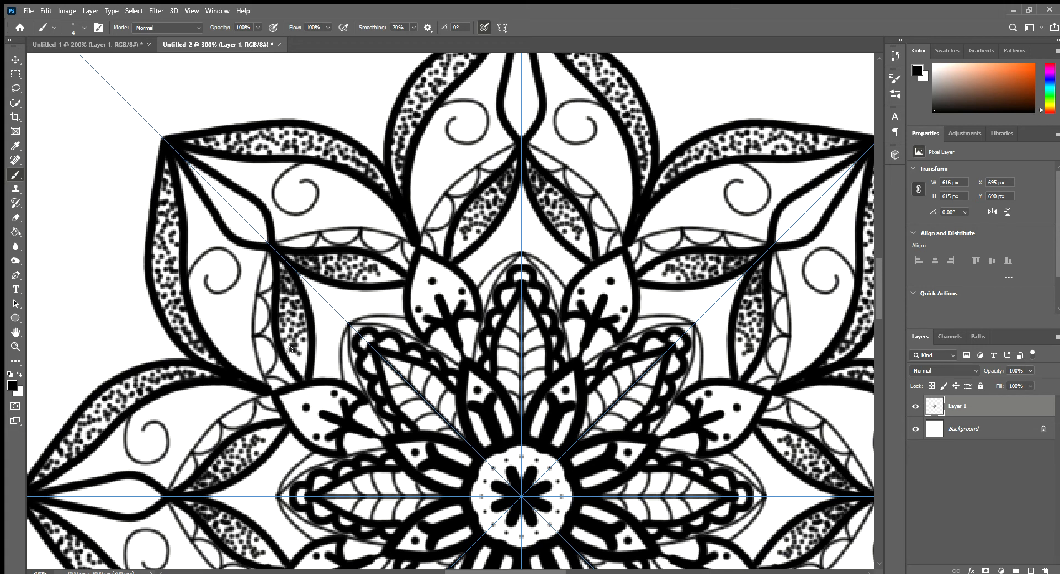
pyautogui.click(290, 350)
pyautogui.click(283, 343)
pyautogui.click(290, 354)
pyautogui.click(295, 367)
pyautogui.click(303, 370)
pyautogui.click(303, 355)
pyautogui.click(295, 355)
pyautogui.click(298, 365)
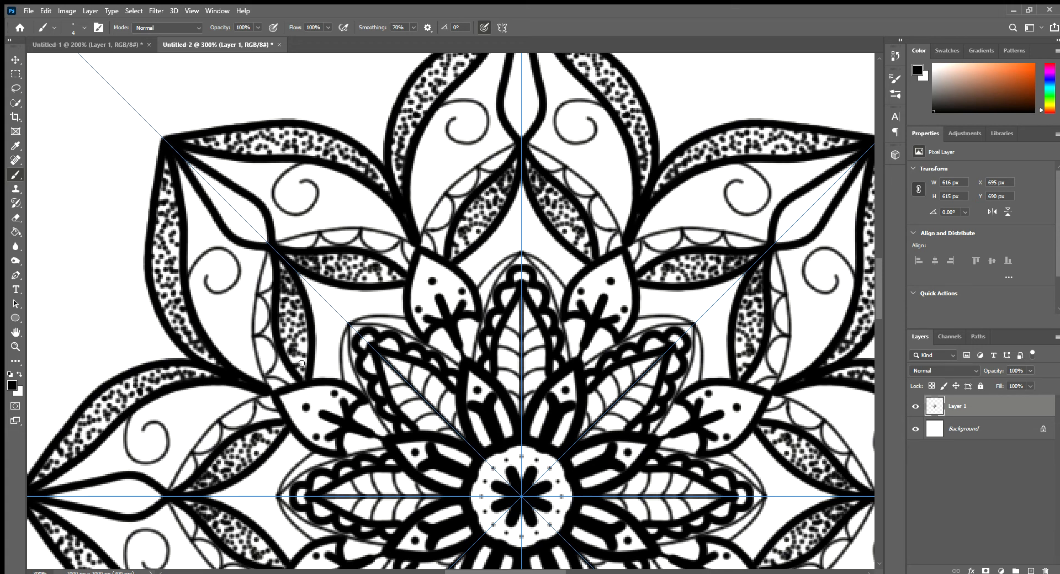
# Step: Add more dots in the gaps of the stippled leaf pairs until the texture is evenly dense
pyautogui.click(304, 351)
pyautogui.click(305, 346)
pyautogui.click(293, 342)
pyautogui.click(299, 353)
pyautogui.click(302, 341)
pyautogui.click(299, 342)
pyautogui.click(297, 329)
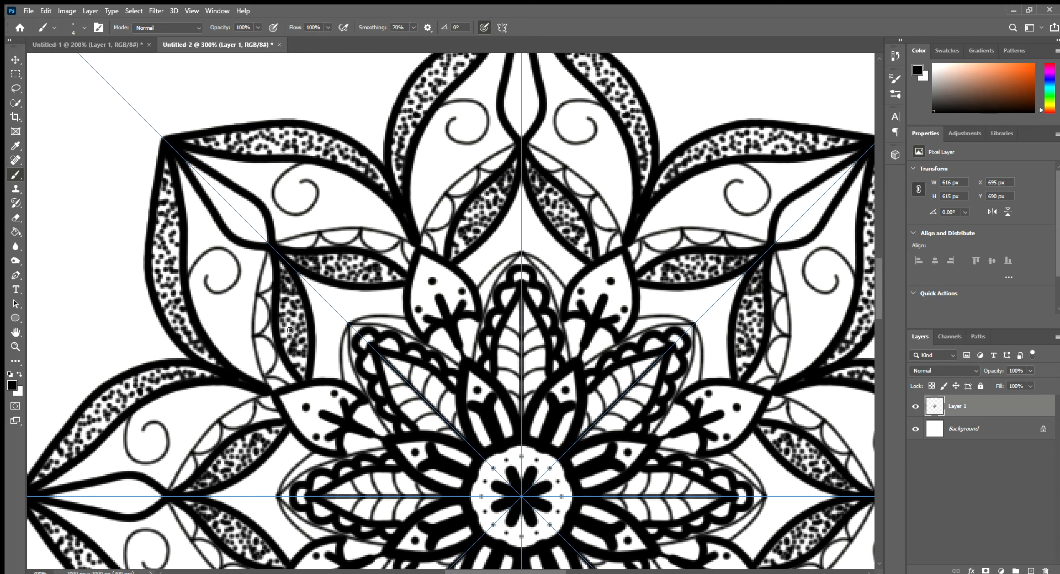
pyautogui.click(292, 331)
pyautogui.click(280, 328)
pyautogui.click(288, 344)
pyautogui.click(290, 353)
pyautogui.click(301, 363)
pyautogui.click(295, 353)
pyautogui.click(297, 359)
pyautogui.click(296, 361)
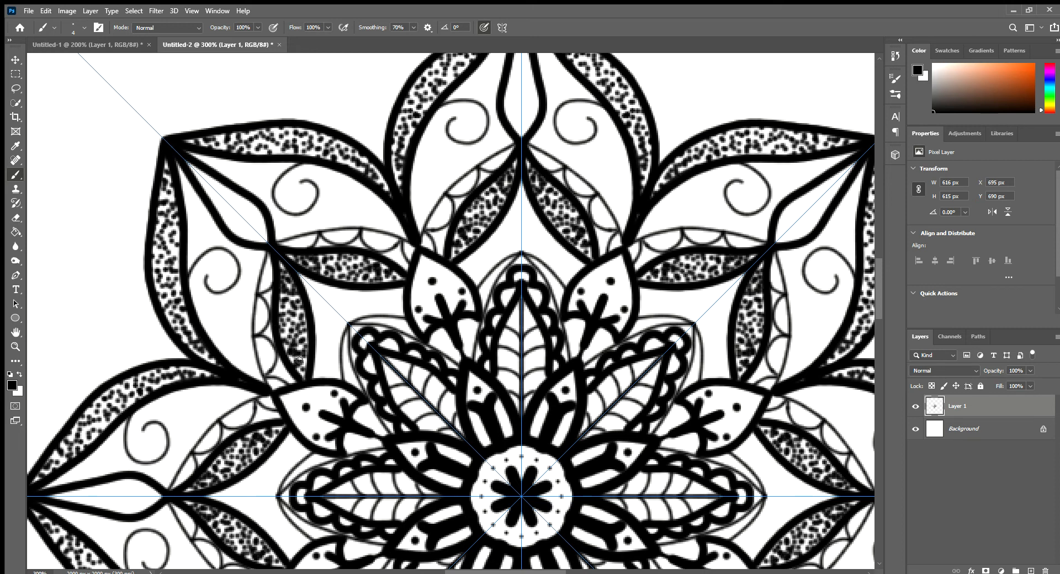
pyautogui.click(304, 369)
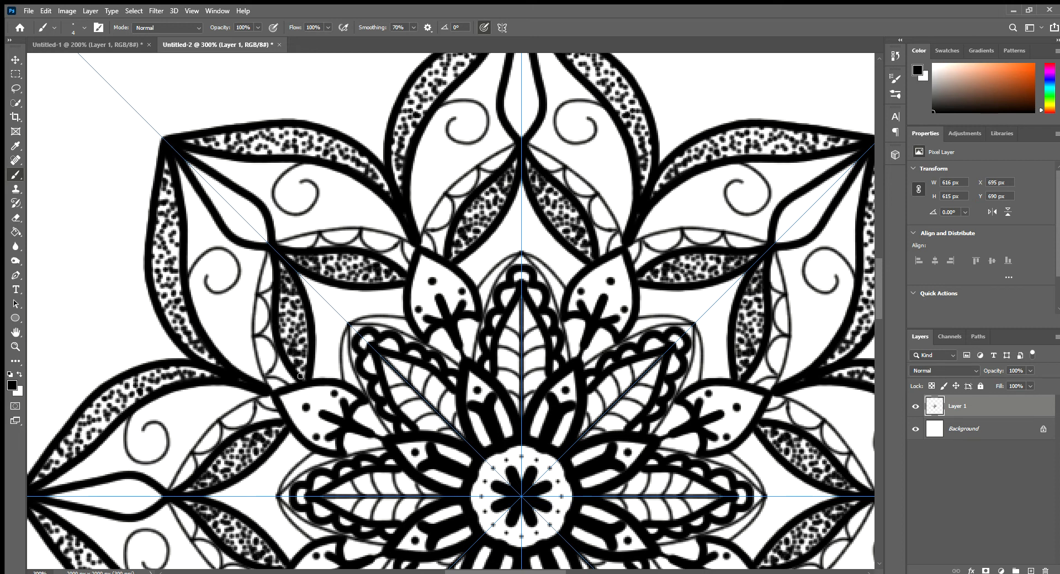
pyautogui.click(283, 325)
pyautogui.click(287, 304)
# Step: Add a Pattern Overlay to the mandala on Layer 1, try several patterns and apply the mottled green one
pyautogui.press('z')
pyautogui.keyDown('alt'); pyautogui.click(367, 315); pyautogui.keyUp('alt')
pyautogui.keyDown('alt'); pyautogui.click(375, 319); pyautogui.keyUp('alt')
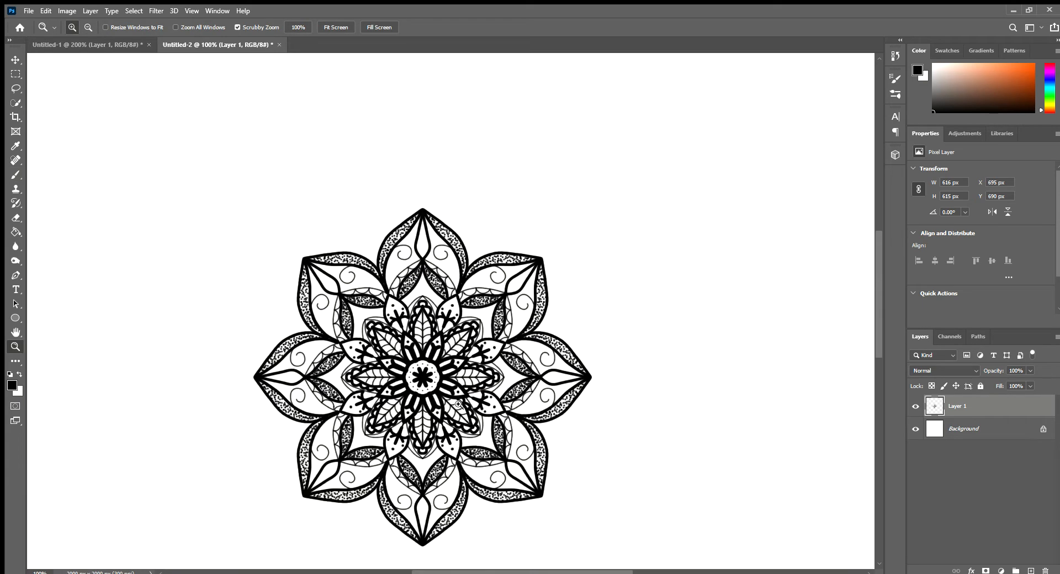
pyautogui.moveTo(458, 404); pyautogui.dragTo(451, 375)
pyautogui.click(447, 342)
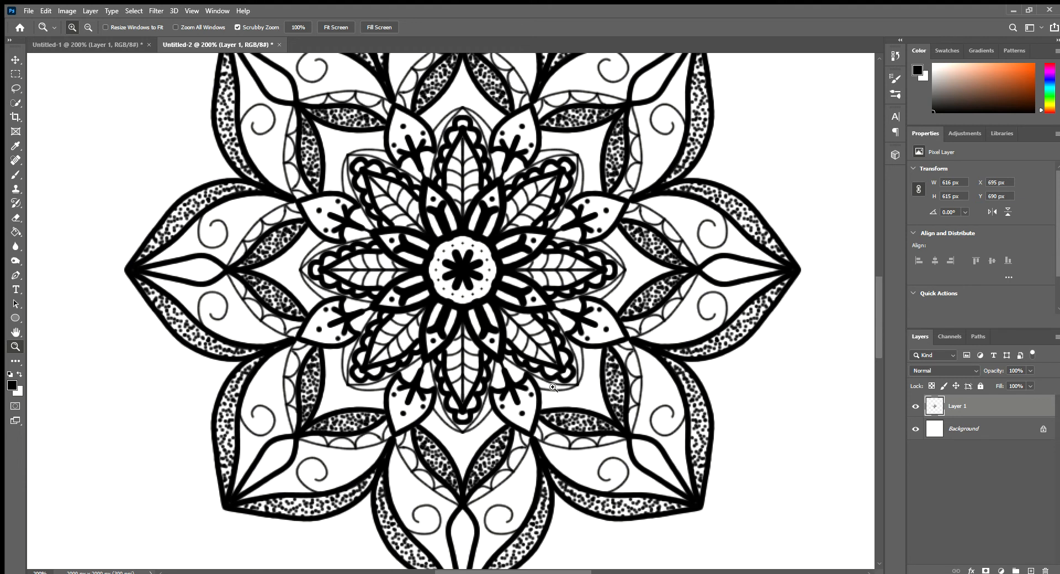
pyautogui.keyDown('alt'); pyautogui.click(477, 324); pyautogui.keyUp('alt')
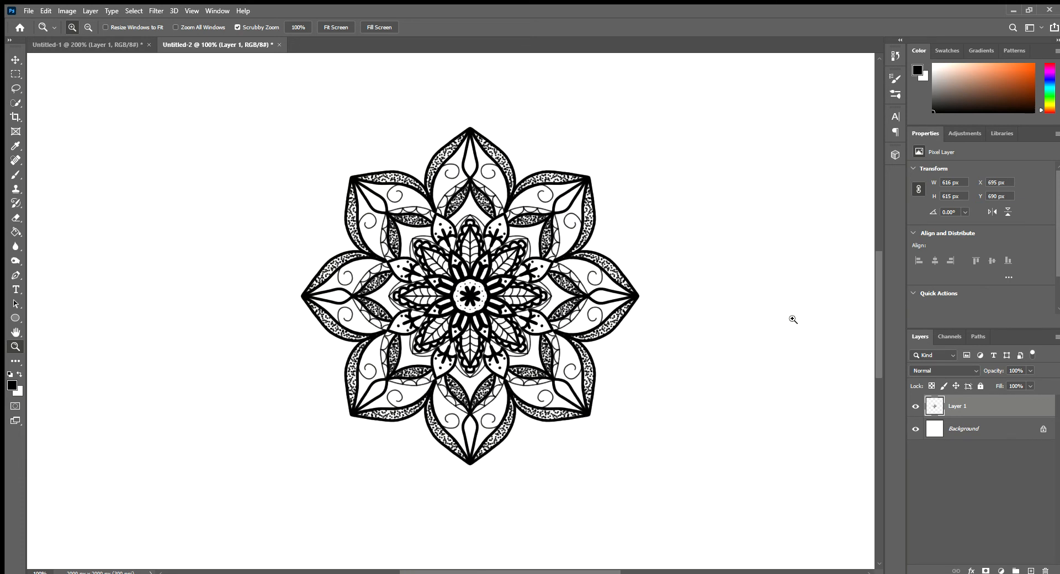
pyautogui.moveTo(513, 305); pyautogui.dragTo(459, 309)
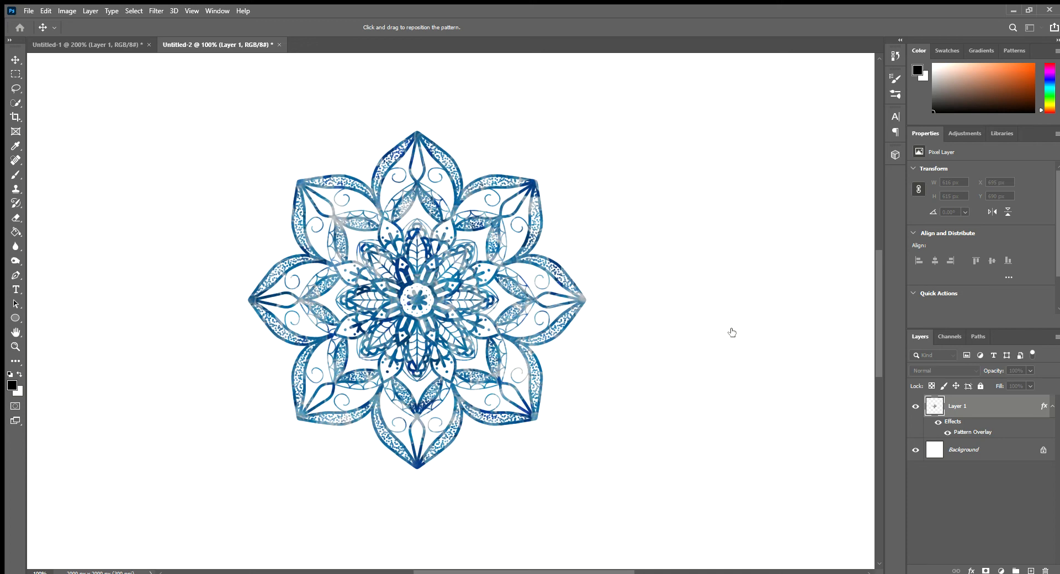
pyautogui.click(761, 333)
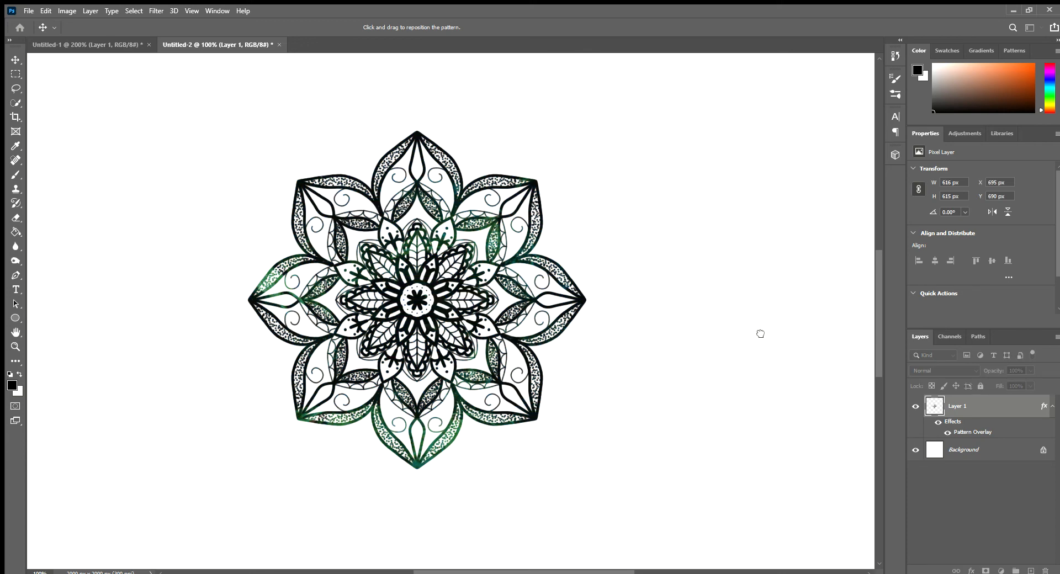
pyautogui.moveTo(761, 333); pyautogui.dragTo(791, 338)
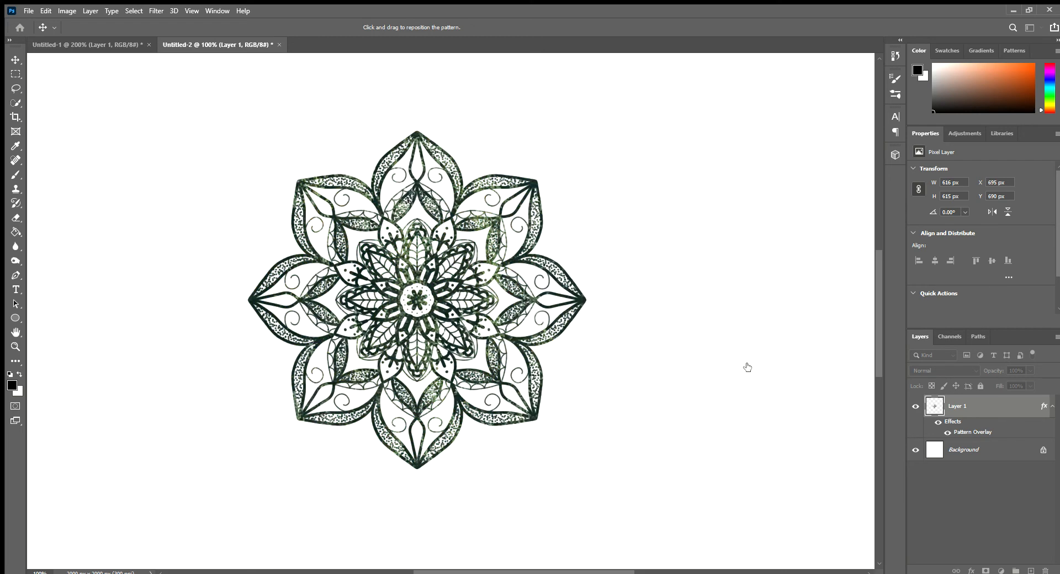
pyautogui.moveTo(747, 367)
pyautogui.mouseDown()
pyautogui.moveTo(779, 364)
pyautogui.moveTo(747, 348)
pyautogui.mouseUp()
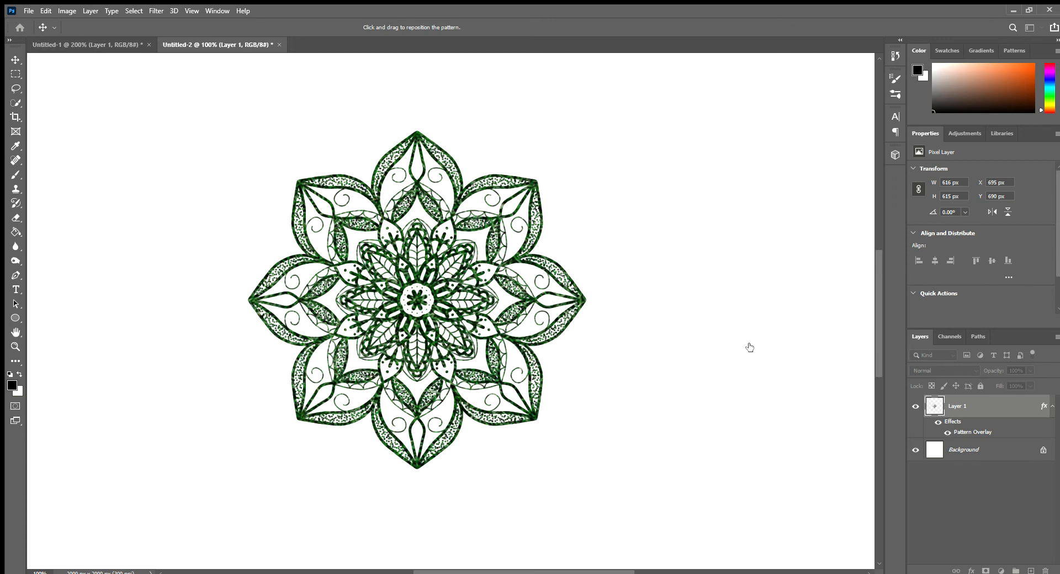
pyautogui.press('Return')
pyautogui.press('z')
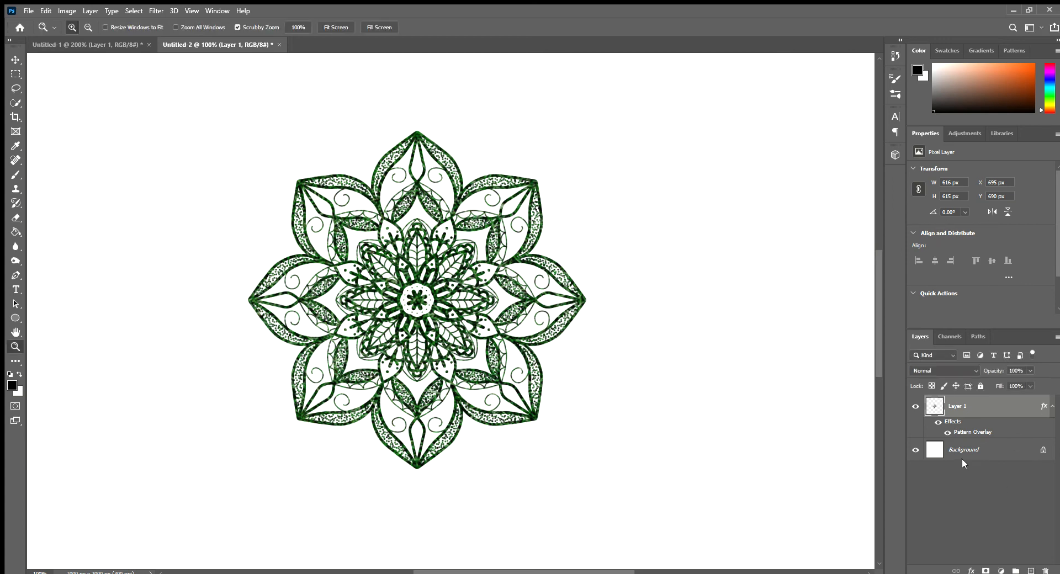
# Step: Fill the Background layer with black and make Layer 1 the active layer again
pyautogui.click(935, 452)
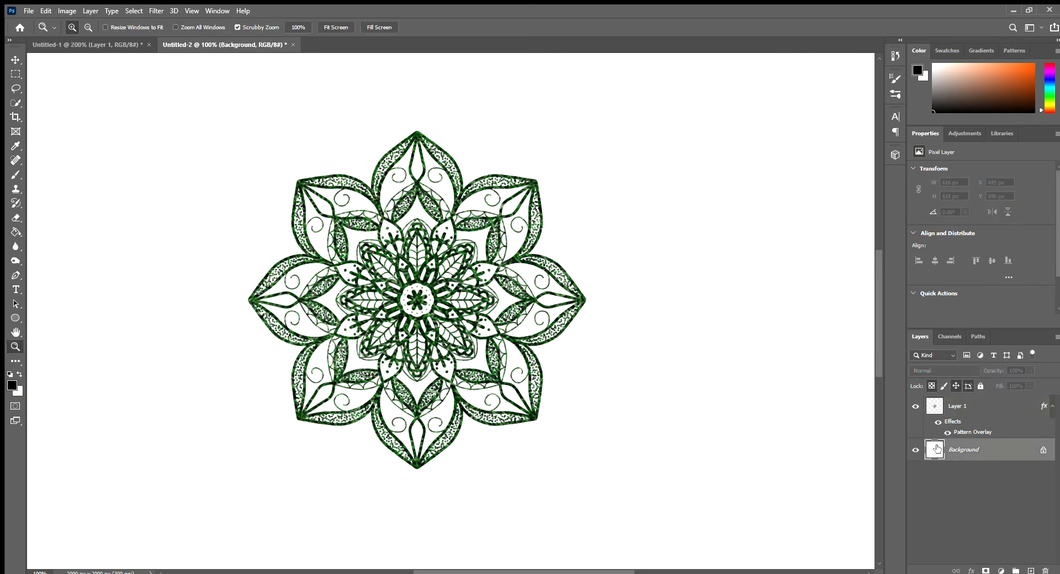
pyautogui.hotkey('alt', 'BackSpace')
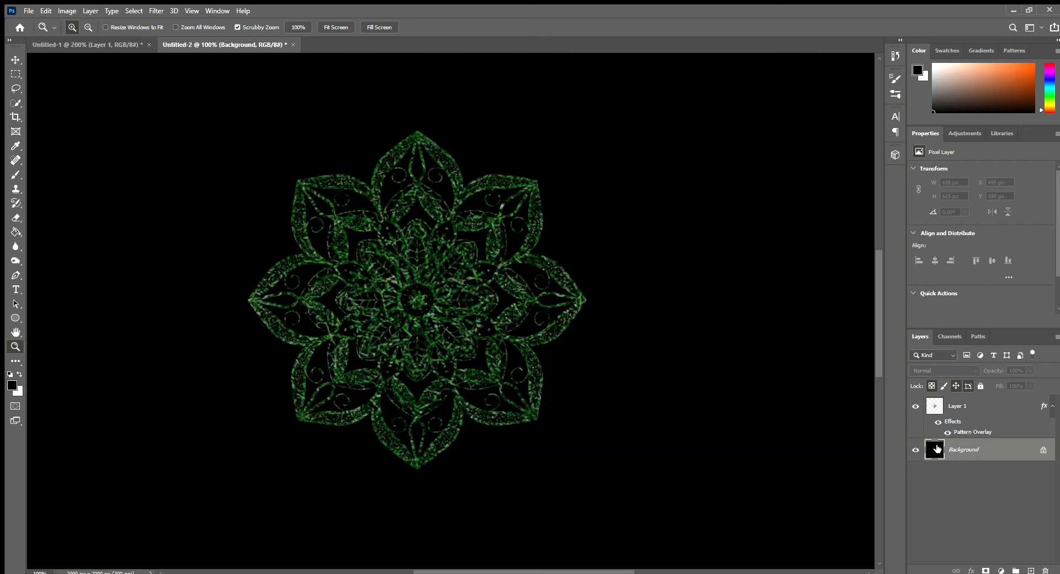
pyautogui.click(937, 411)
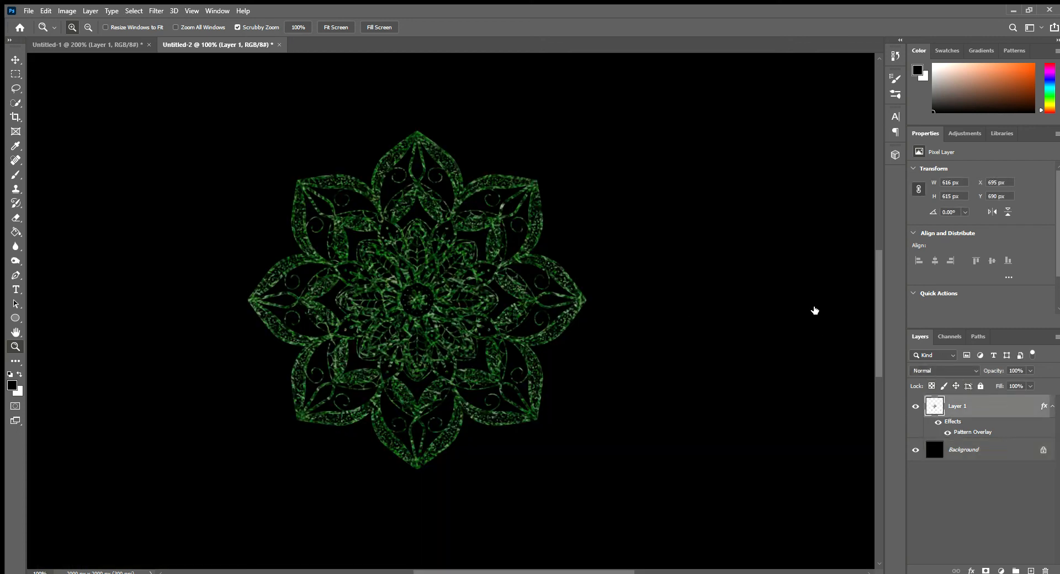
# Step: Add a pastel purple-to-blue Gradient Overlay to Layer 1 and turn off its Pattern Overlay
pyautogui.doubleClick(964, 432)
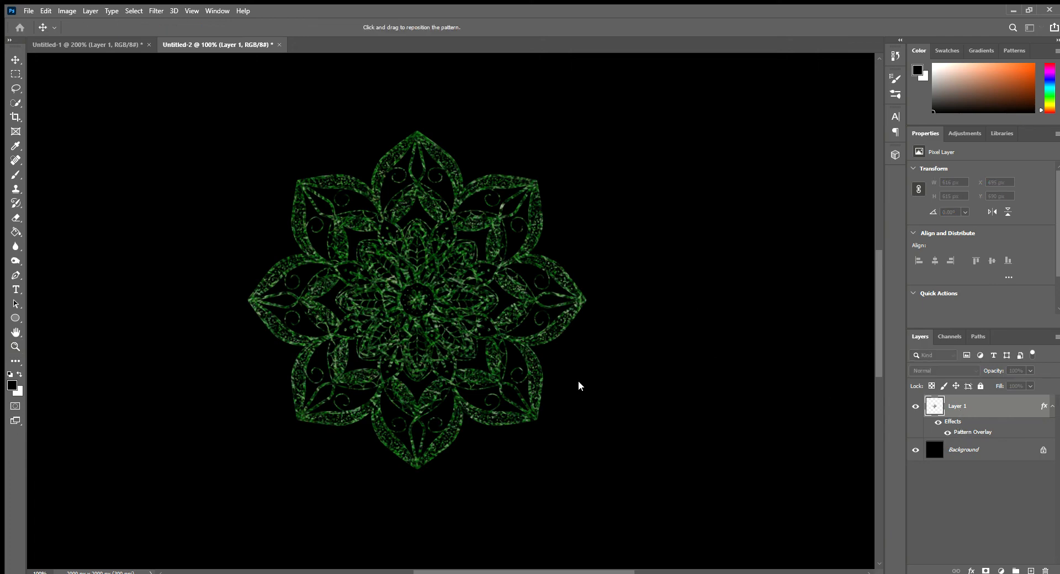
pyautogui.click(617, 367)
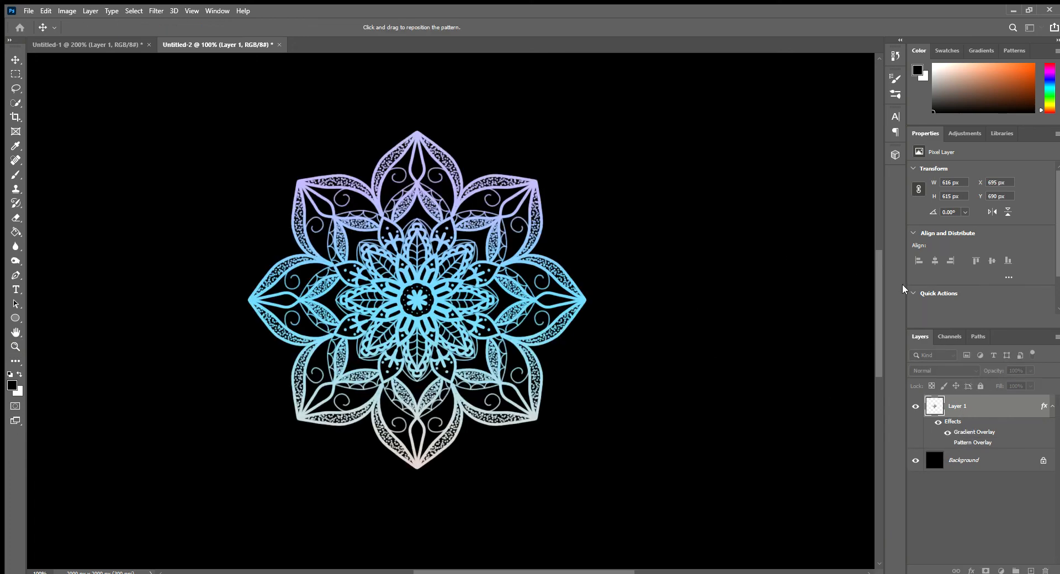
pyautogui.click(633, 366)
pyautogui.scroll(-2, 760, 358)
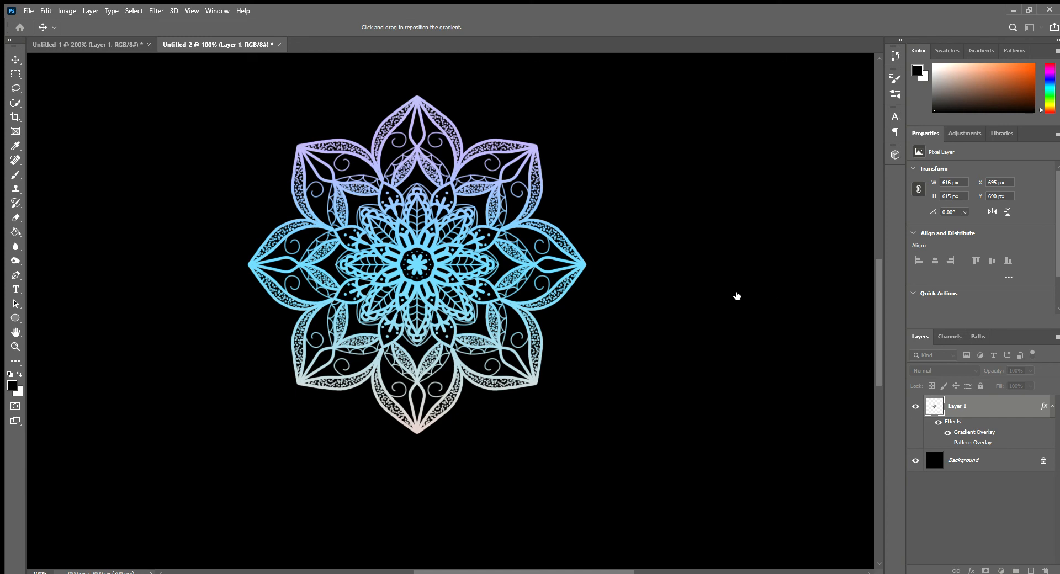
# Step: Switch the overlay to a black-to-white gradient and recolour its ends to red and turquoise
pyautogui.click(756, 314)
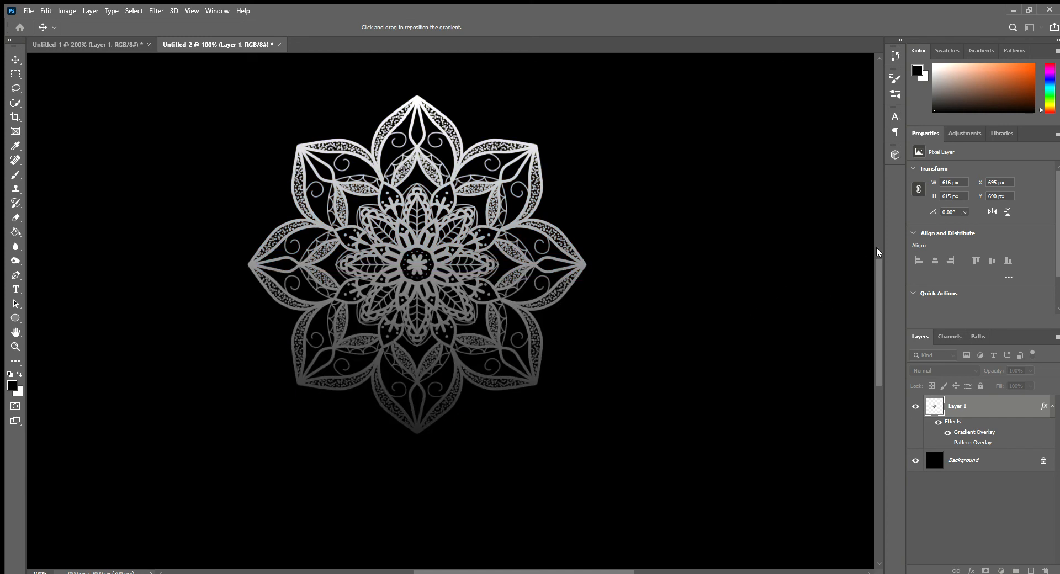
pyautogui.press('i')
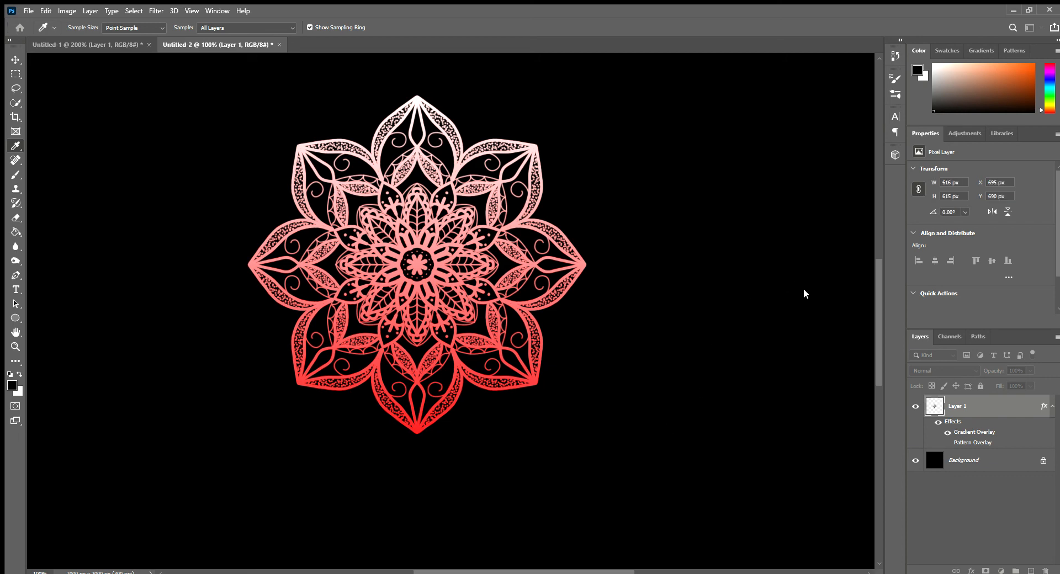
pyautogui.click(764, 238)
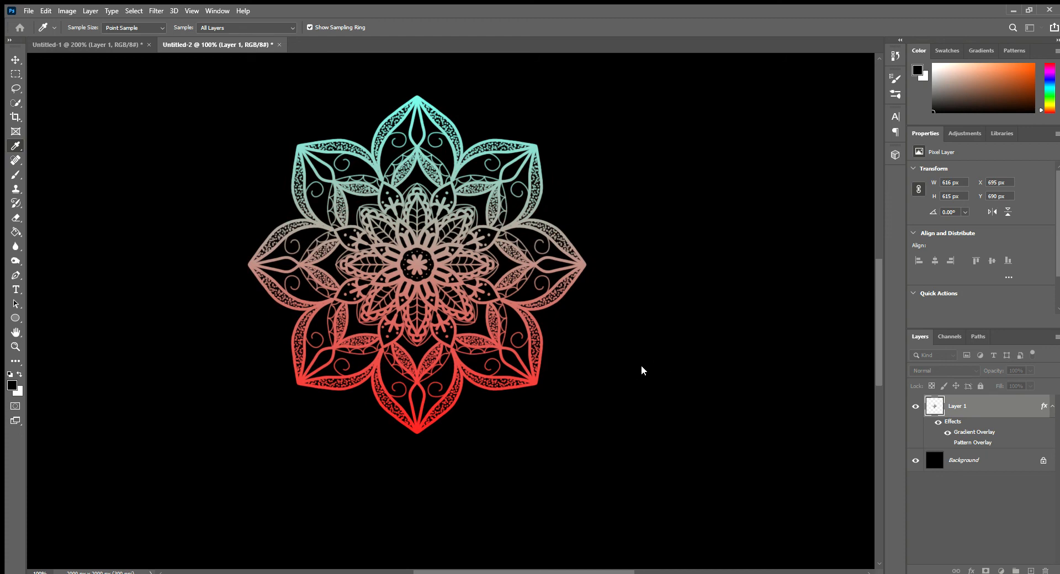
# Step: Adjust the gradient's colour transition so it runs from light blue through purple to red
pyautogui.click(747, 365)
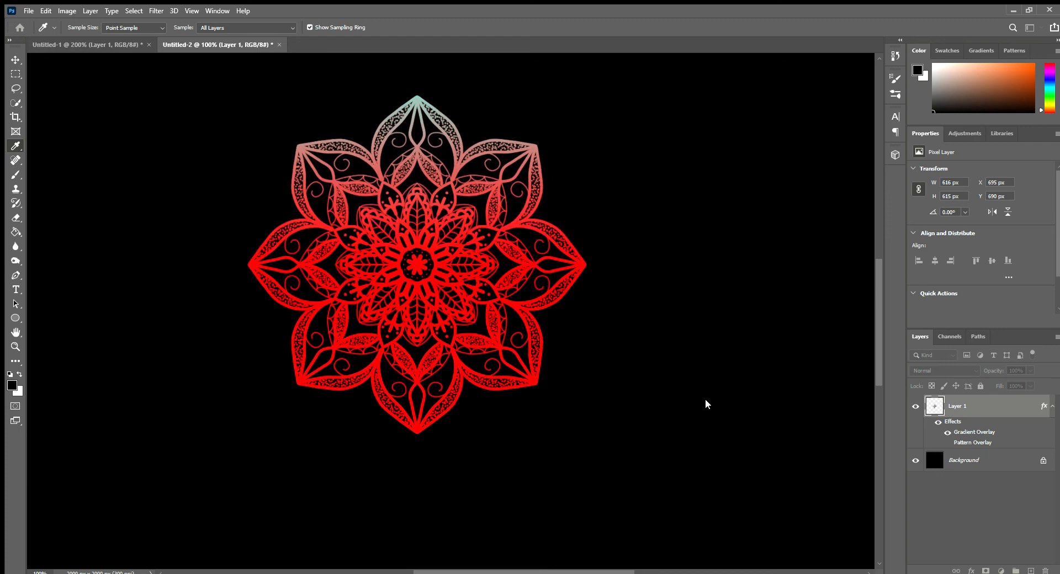
pyautogui.click(694, 411)
pyautogui.click(793, 260)
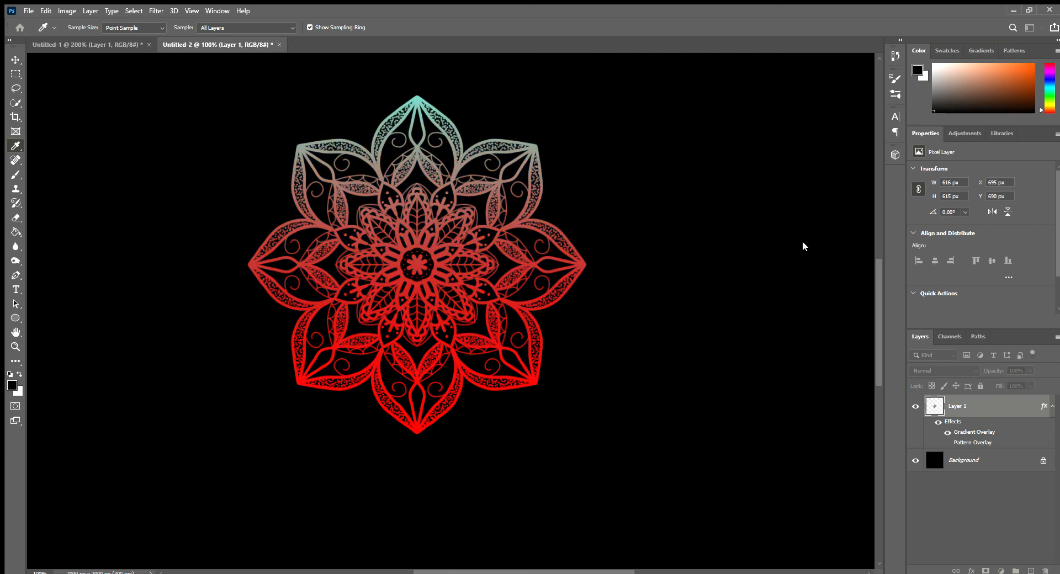
pyautogui.click(803, 241)
pyautogui.click(723, 269)
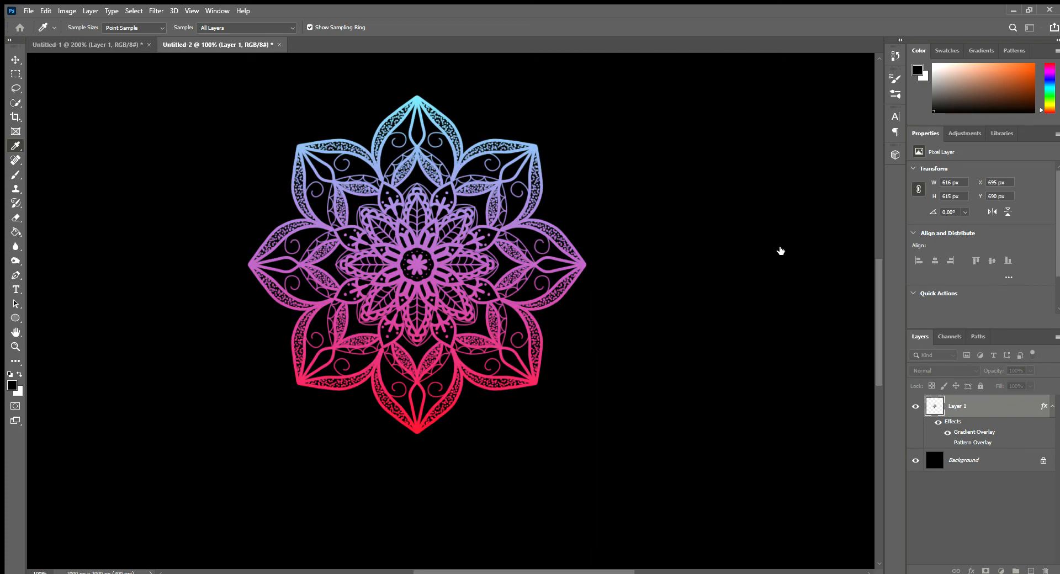
# Step: Rotate the Gradient Overlay so light blue falls on the mandala's left side and red on its right, and apply the layer style
pyautogui.click(844, 182)
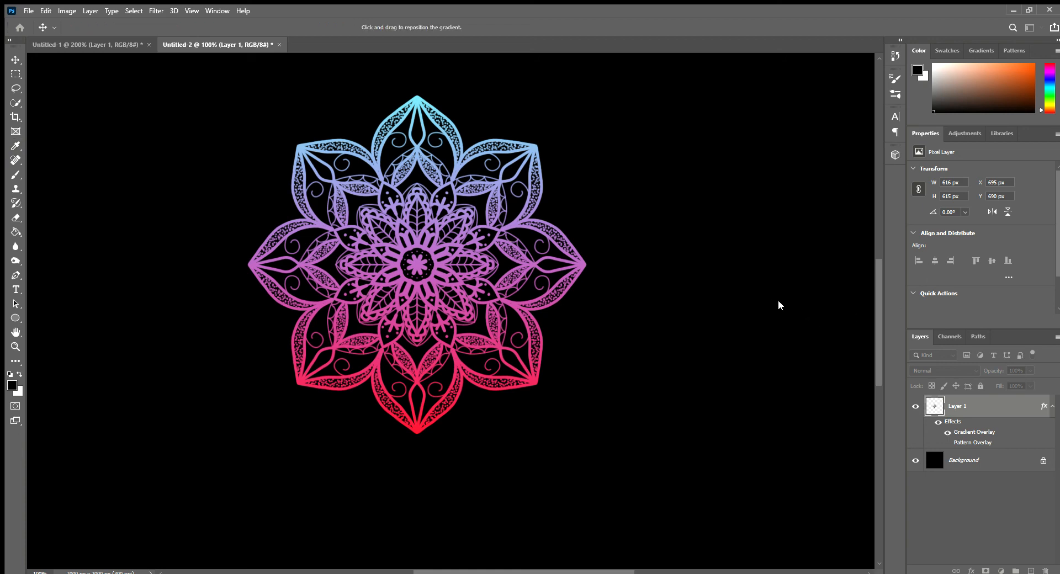
pyautogui.click(778, 302)
pyautogui.click(780, 297)
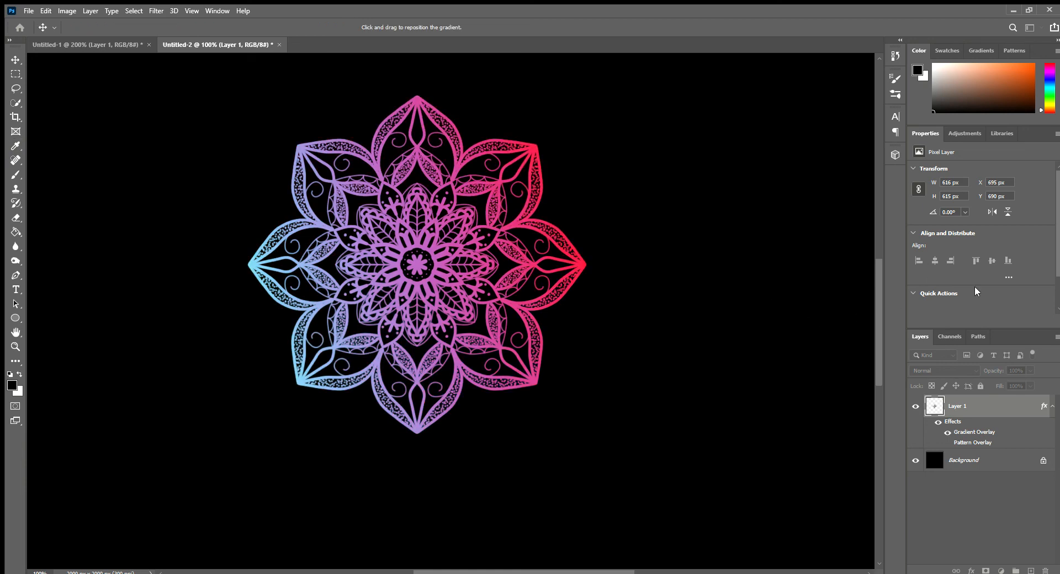
pyautogui.click(967, 229)
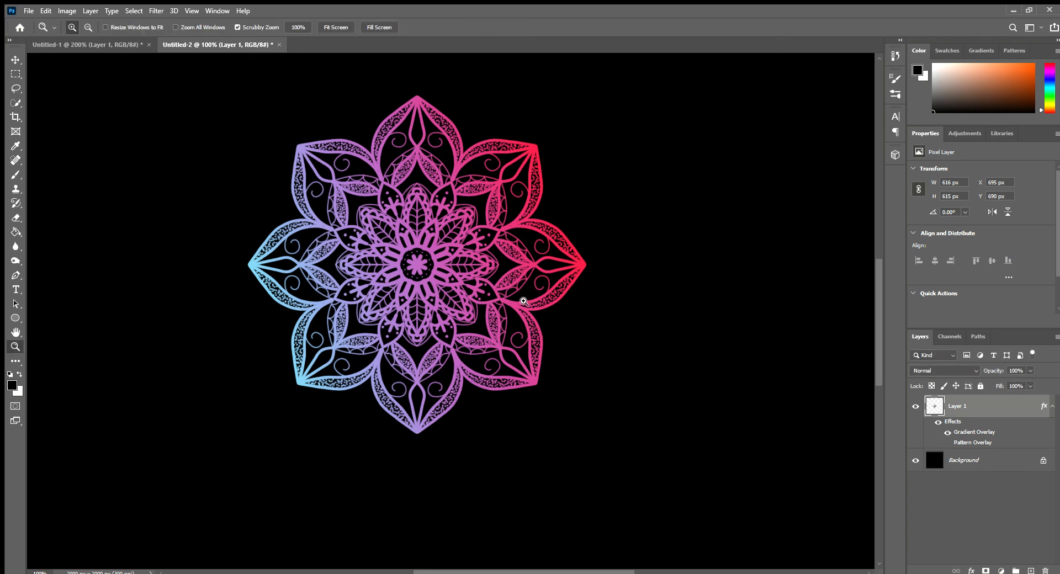
# Step: Paint symmetrical dots with a 10 px brush: one beyond each outer petal tip and pairs beside the gaps between petals
pyautogui.click(426, 272)
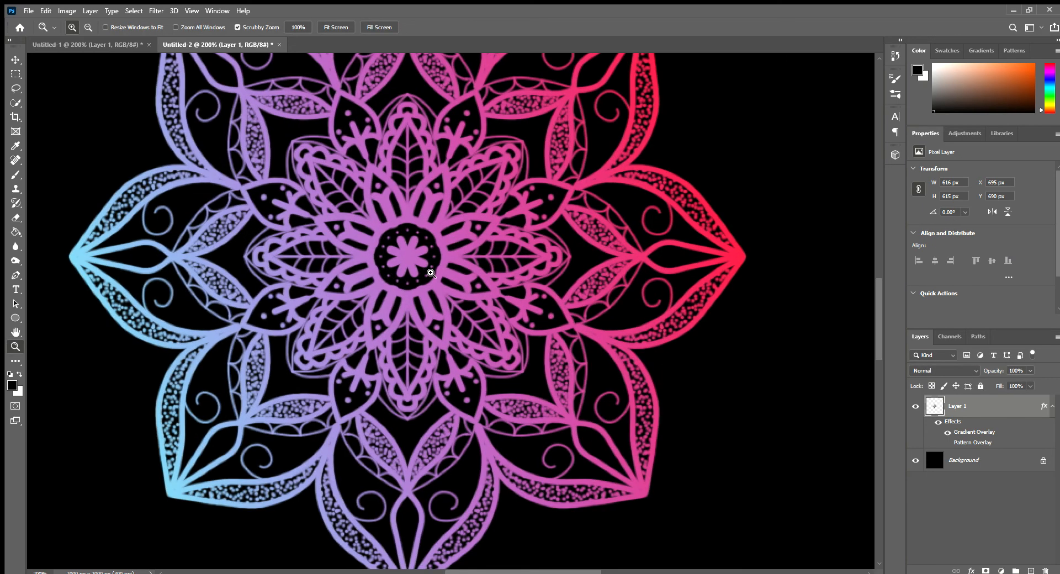
pyautogui.keyDown('alt'); pyautogui.click(431, 273); pyautogui.keyUp('alt')
pyautogui.press('b')
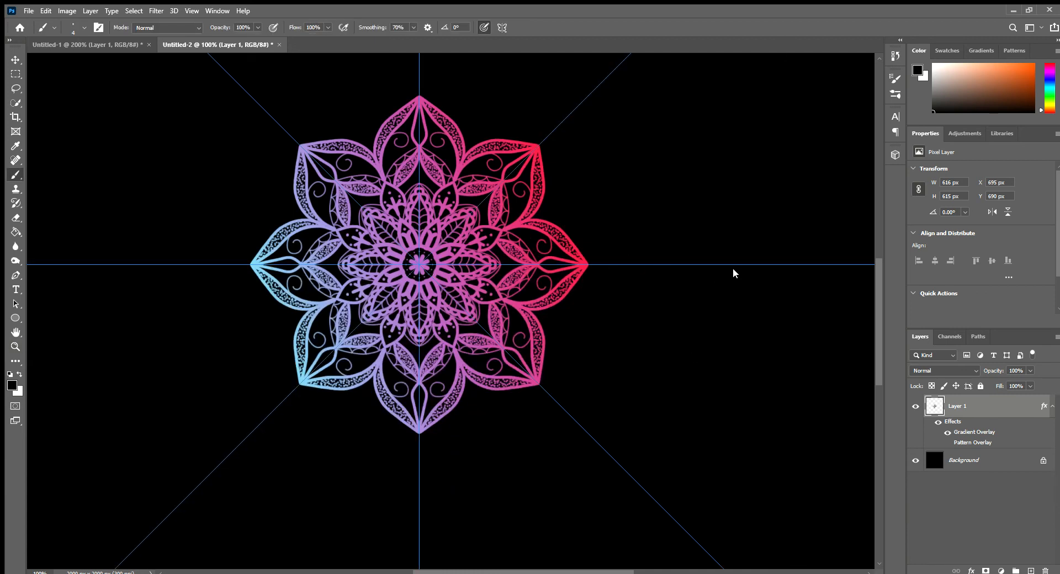
pyautogui.press(']')
pyautogui.press(']')
pyautogui.press(']')
pyautogui.press(']')
pyautogui.press(']')
pyautogui.press(']')
pyautogui.press(']')
pyautogui.press(']')
pyautogui.press(']')
pyautogui.click(643, 264)
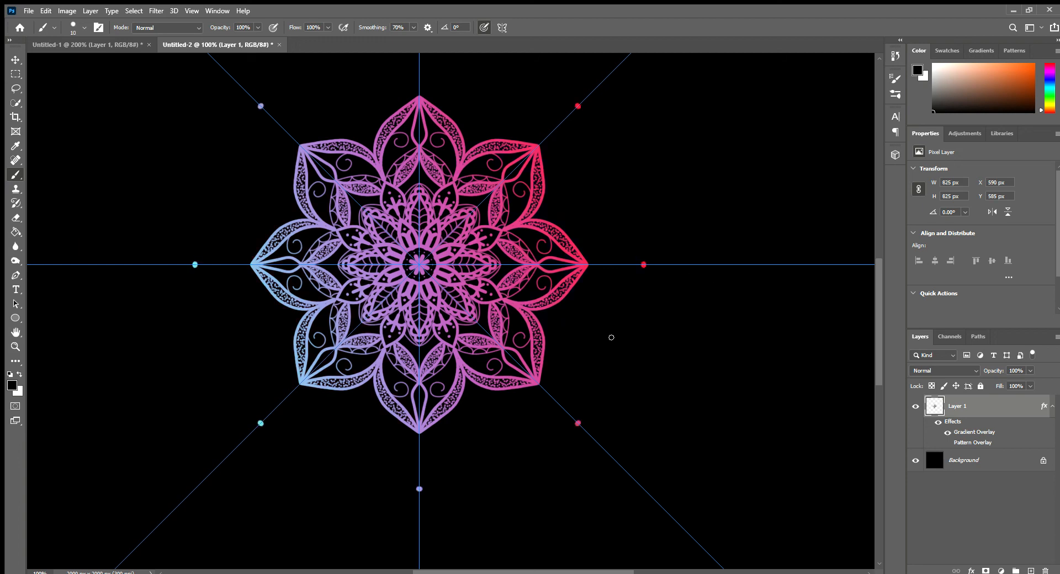
pyautogui.click(559, 318)
pyautogui.click(556, 326)
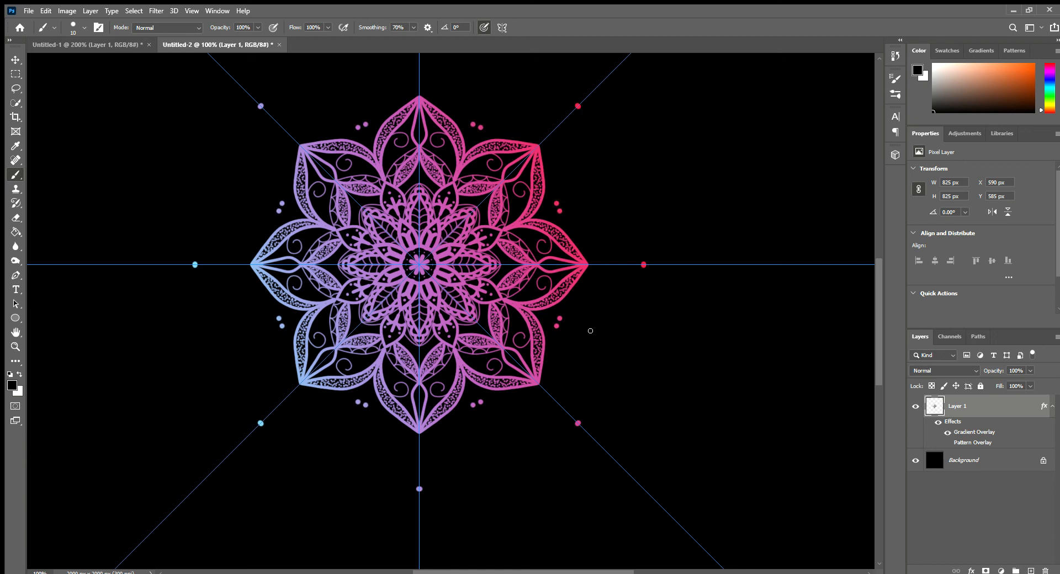
pyautogui.click(582, 300)
pyautogui.moveTo(534, 313)
pyautogui.mouseDown()
pyautogui.moveTo(559, 335)
pyautogui.moveTo(568, 315)
pyautogui.mouseUp()
pyautogui.moveTo(564, 354); pyautogui.dragTo(542, 407)
pyautogui.click(549, 393)
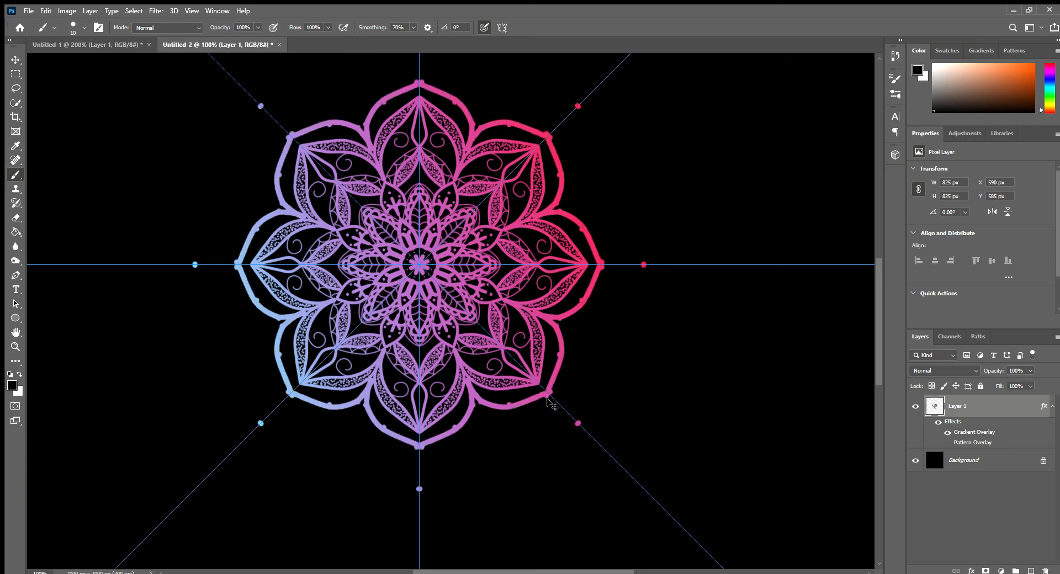
pyautogui.hotkey('ctrl', 'z')
pyautogui.hotkey('ctrl', 'z')
pyautogui.hotkey('ctrl', 'z')
pyautogui.hotkey('ctrl', 'z')
# Step: Paint a thick pointed outline around the mandala's outer petals with the 10 px brush and tidy its tips with the Eraser
pyautogui.moveTo(531, 311)
pyautogui.mouseDown()
pyautogui.moveTo(556, 338)
pyautogui.moveTo(557, 373)
pyautogui.moveTo(606, 266)
pyautogui.mouseUp()
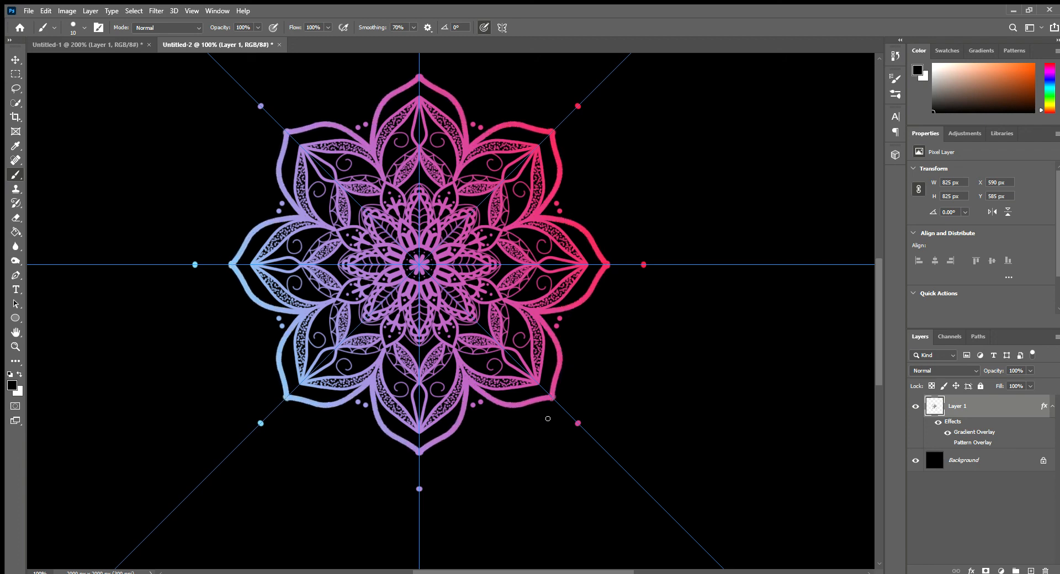
pyautogui.press('e')
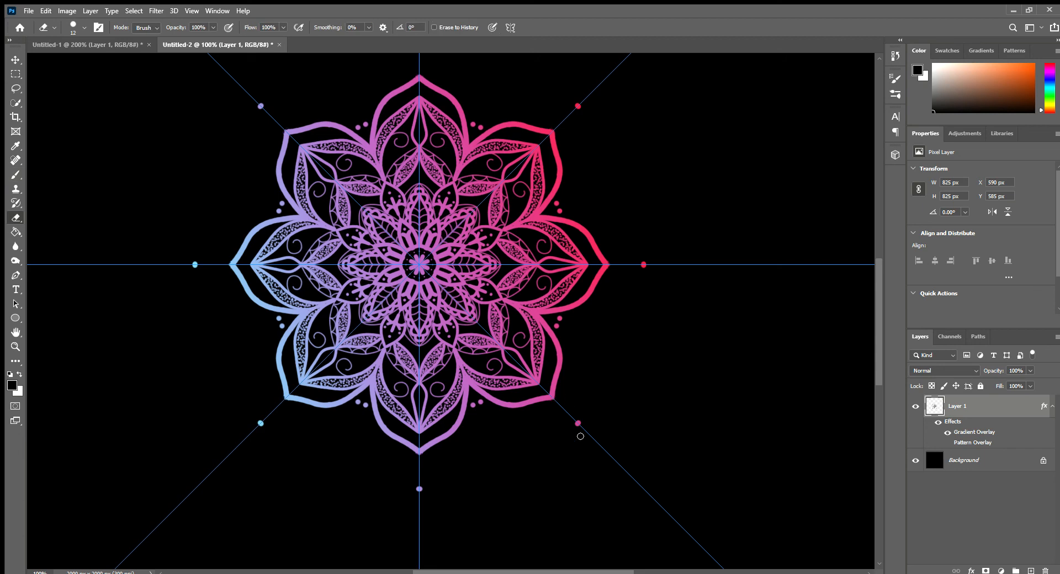
pyautogui.press('z')
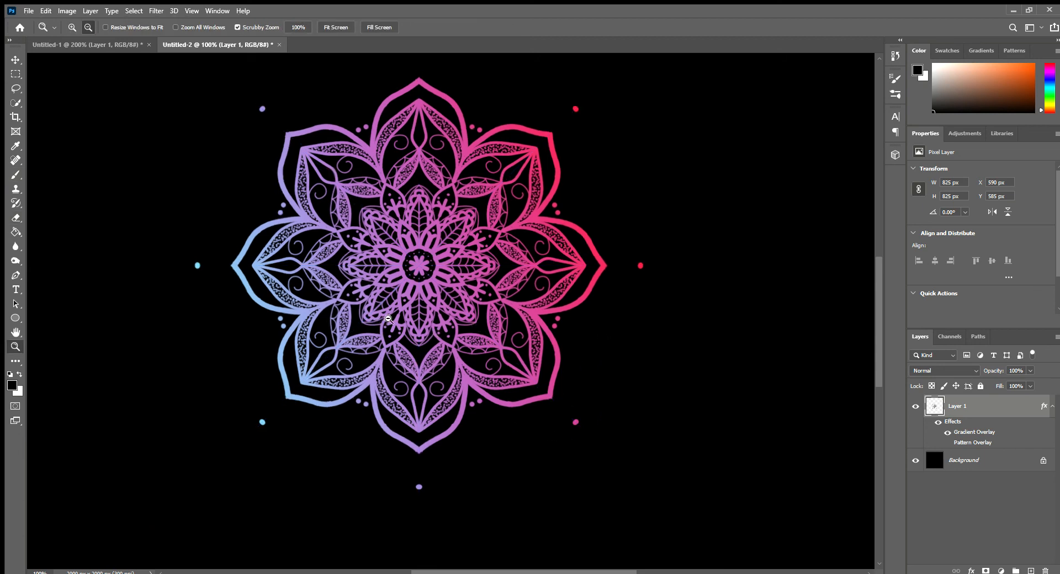
pyautogui.keyDown('alt'); pyautogui.click(380, 321); pyautogui.keyUp('alt')
pyautogui.click(406, 301)
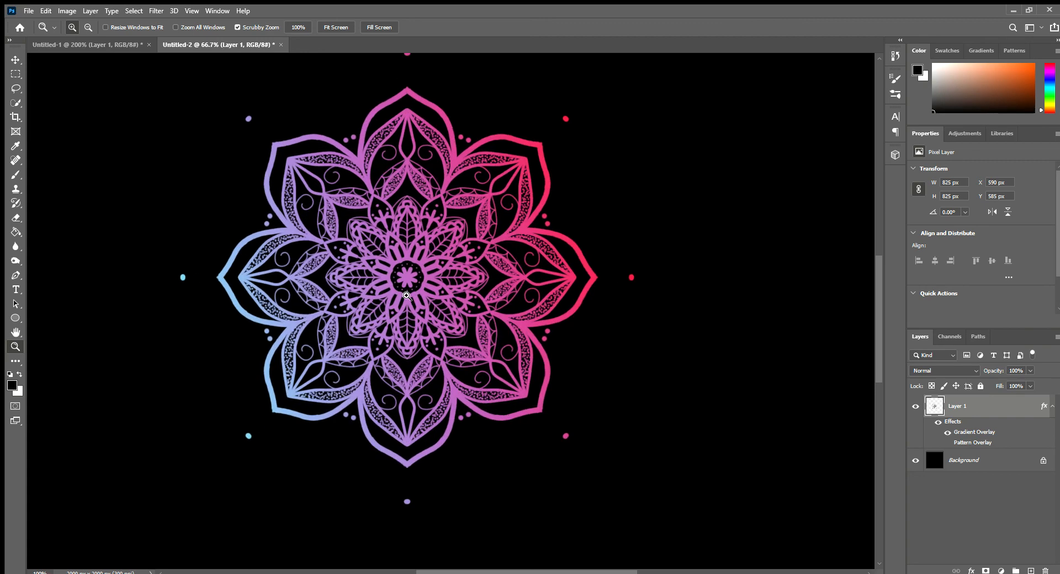
pyautogui.moveTo(398, 265); pyautogui.dragTo(443, 311)
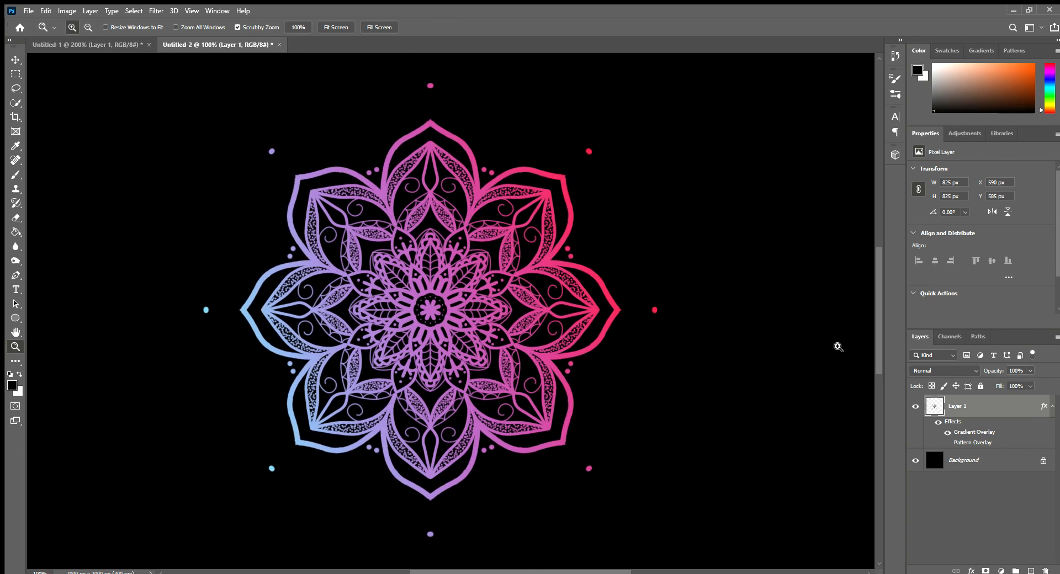